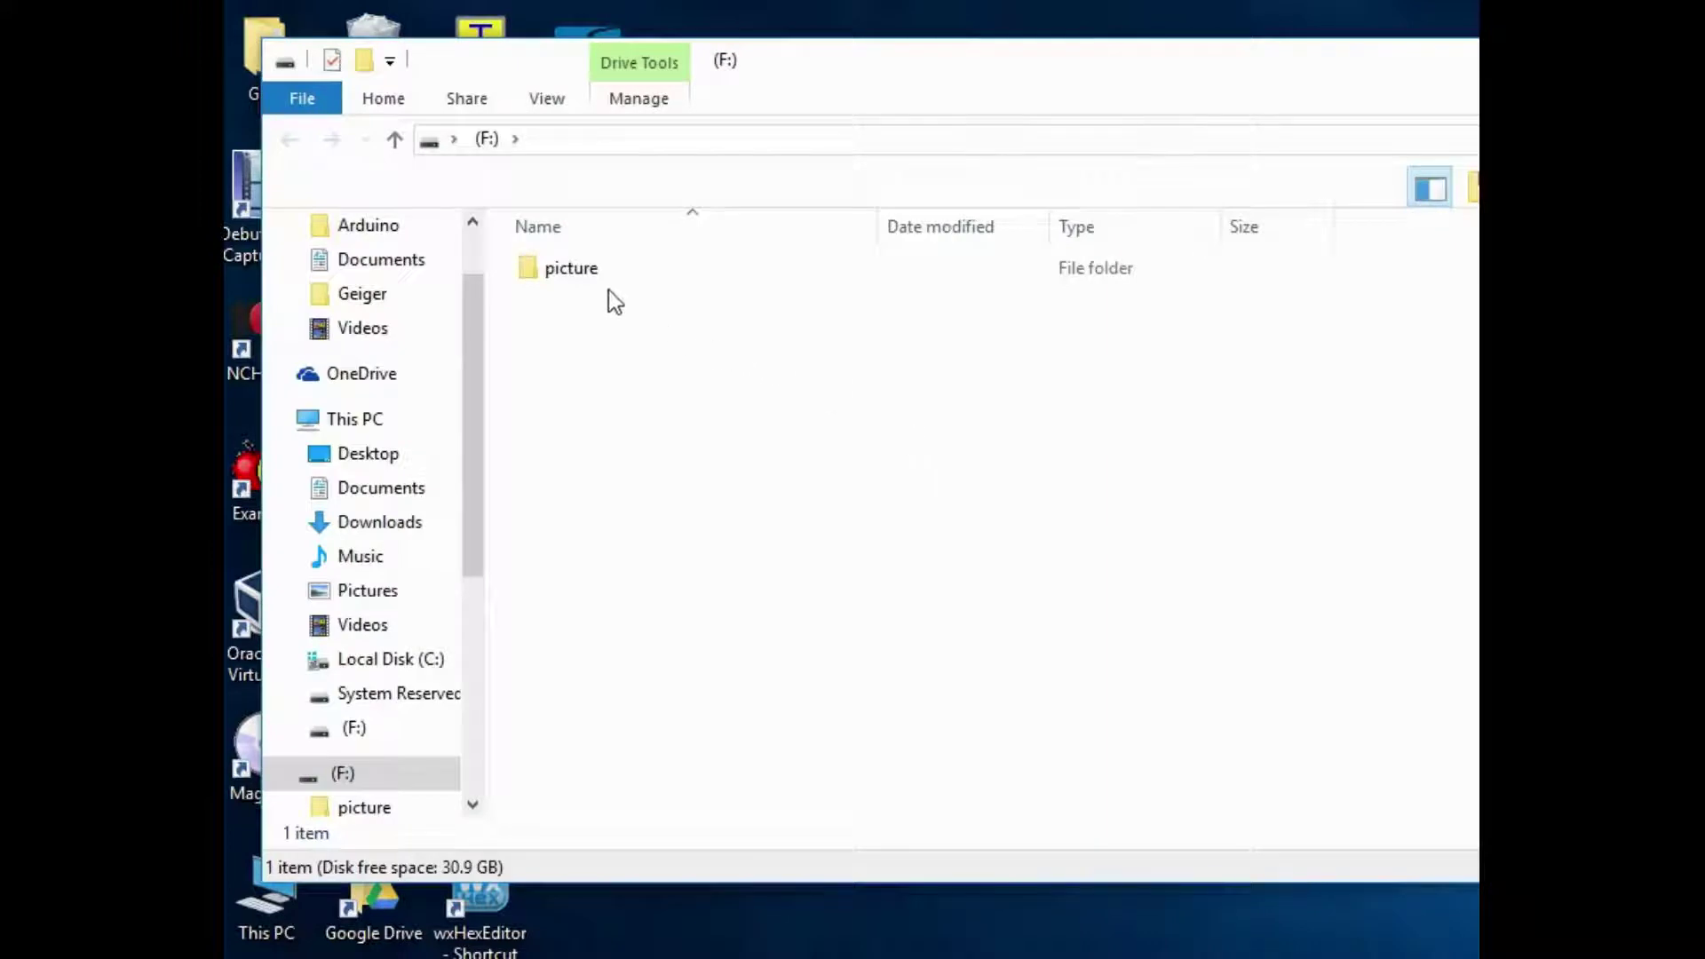
# Play the drone clip hubsan_record_197011_8326 from F:\picture\video in Films & TV.
pyautogui.doubleClick(571, 268)
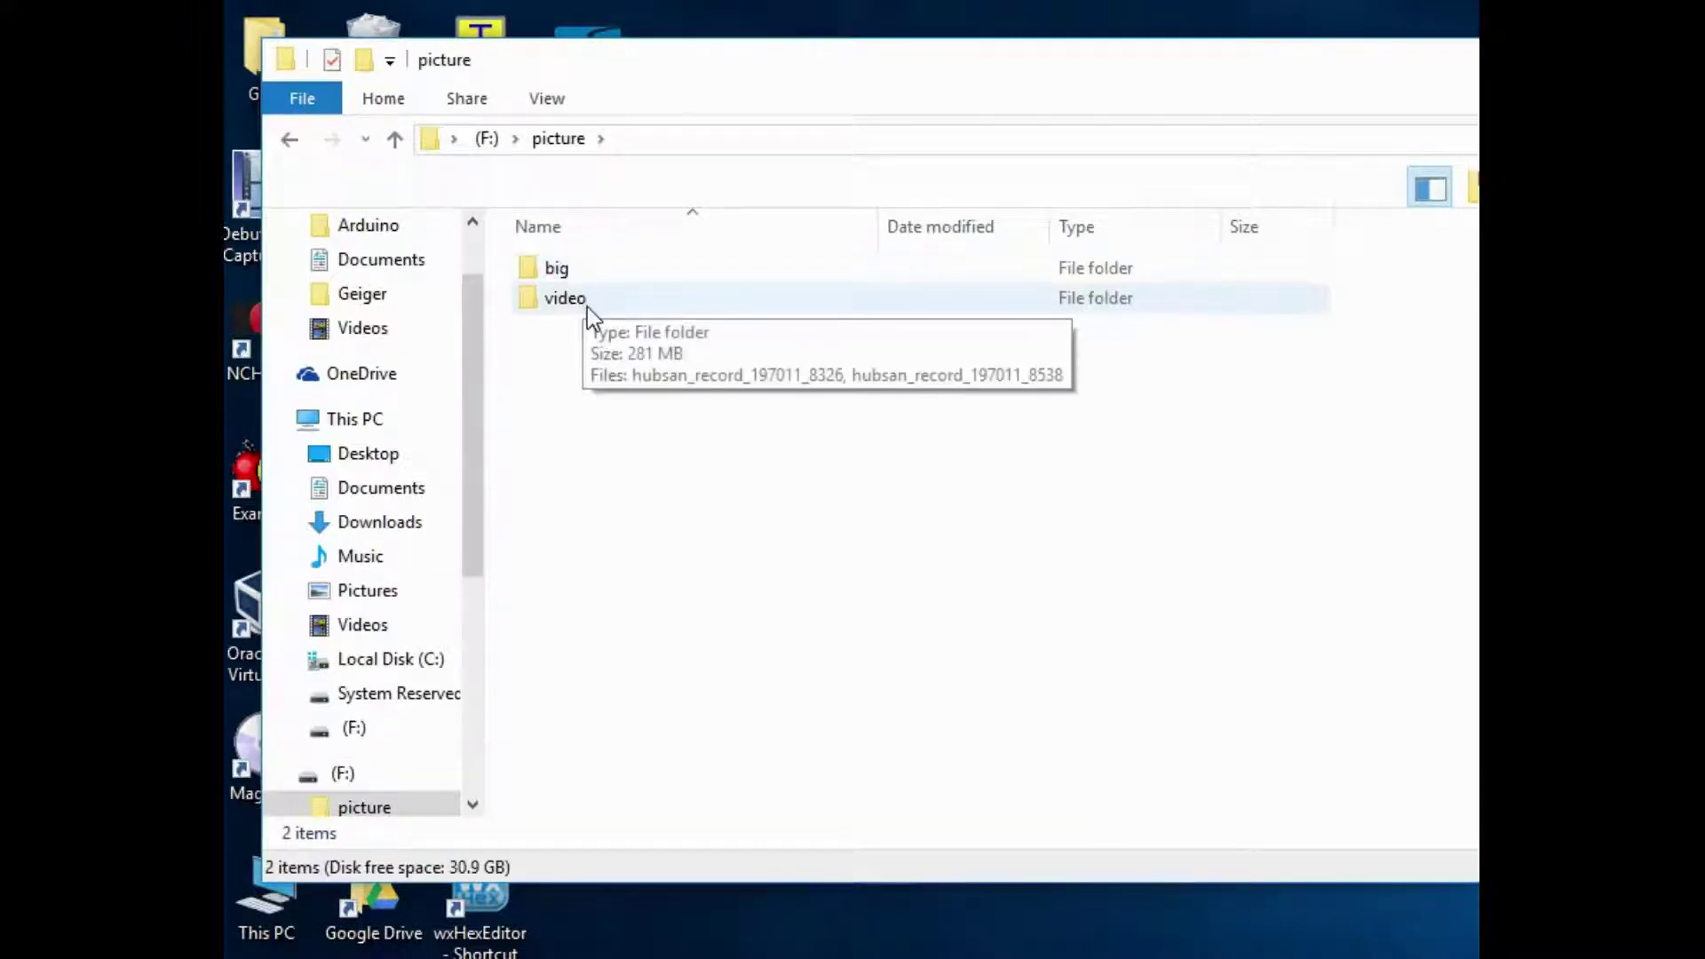
pyautogui.doubleClick(588, 306)
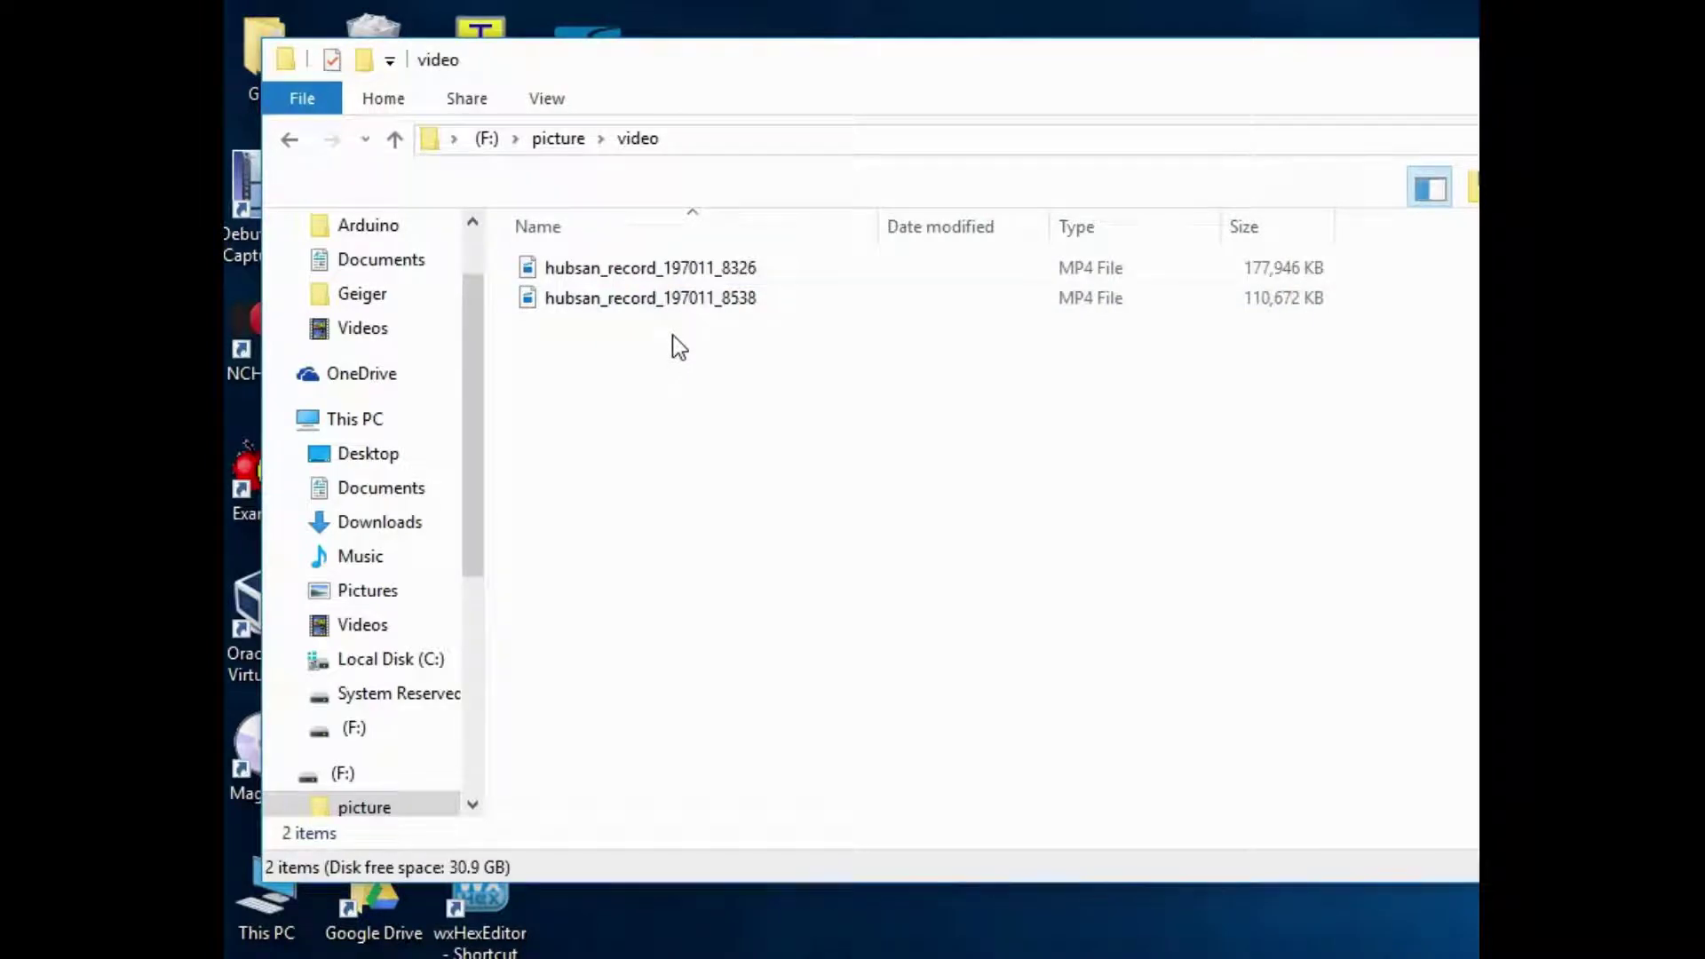
pyautogui.doubleClick(680, 271)
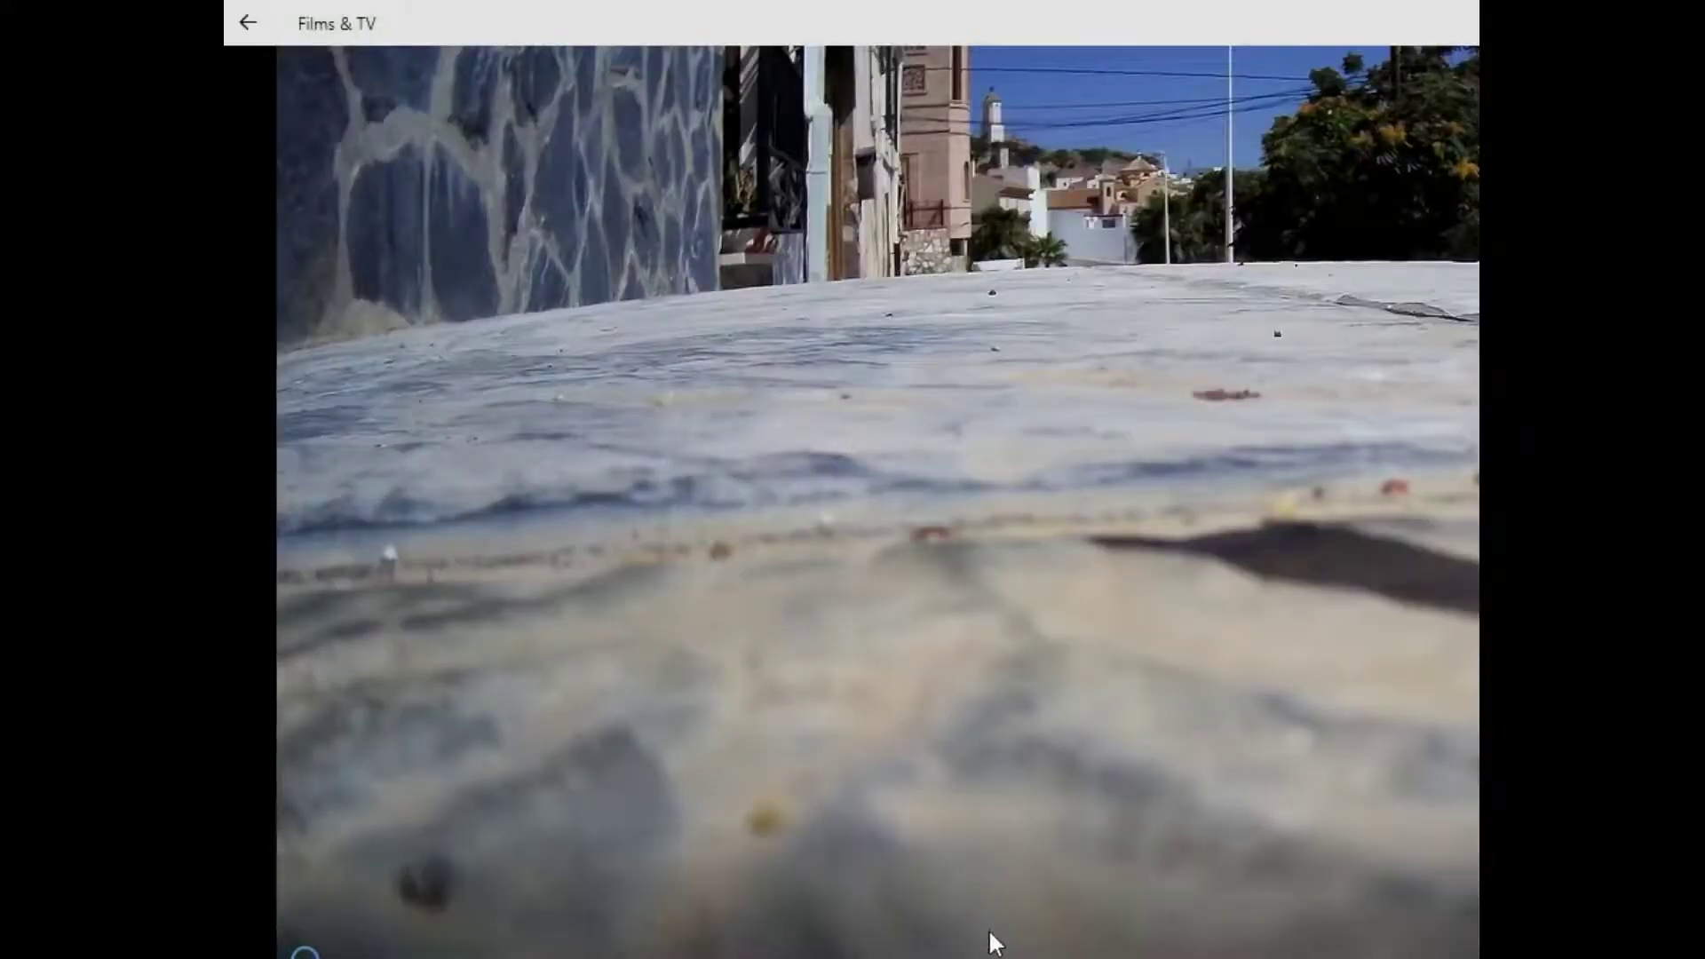
# Seek ahead in the first clip, then close the 0xc1010103 error for hubsan_record_197011_8538.
pyautogui.click(990, 953)
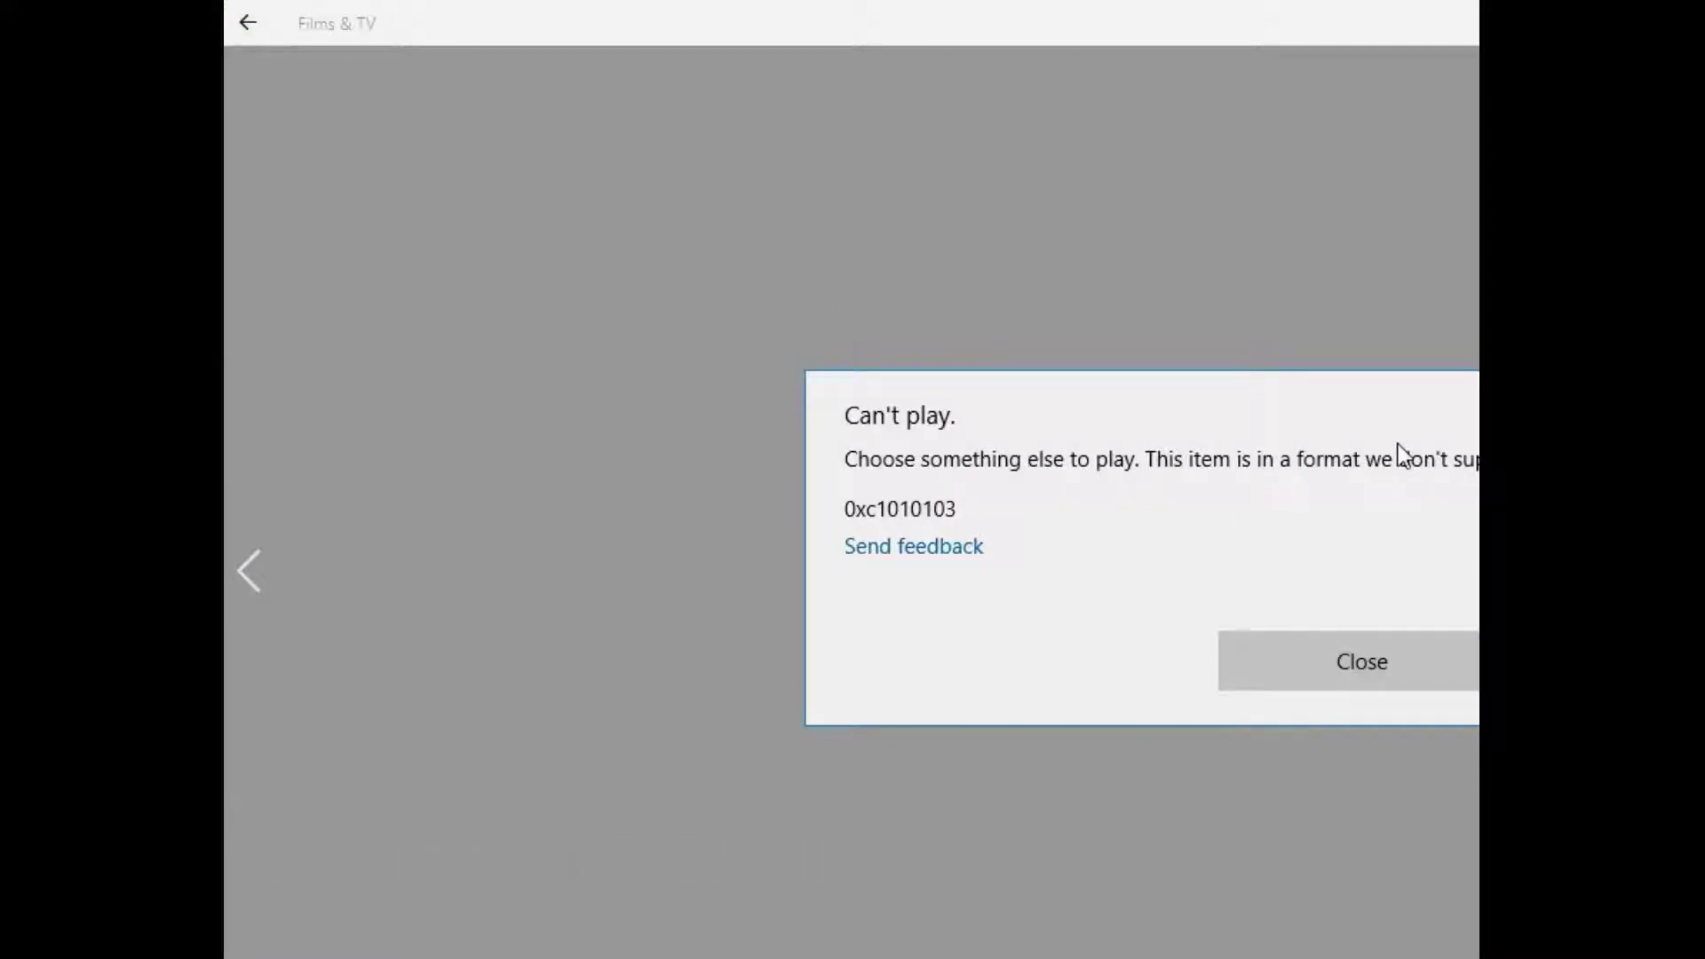
pyautogui.click(1350, 665)
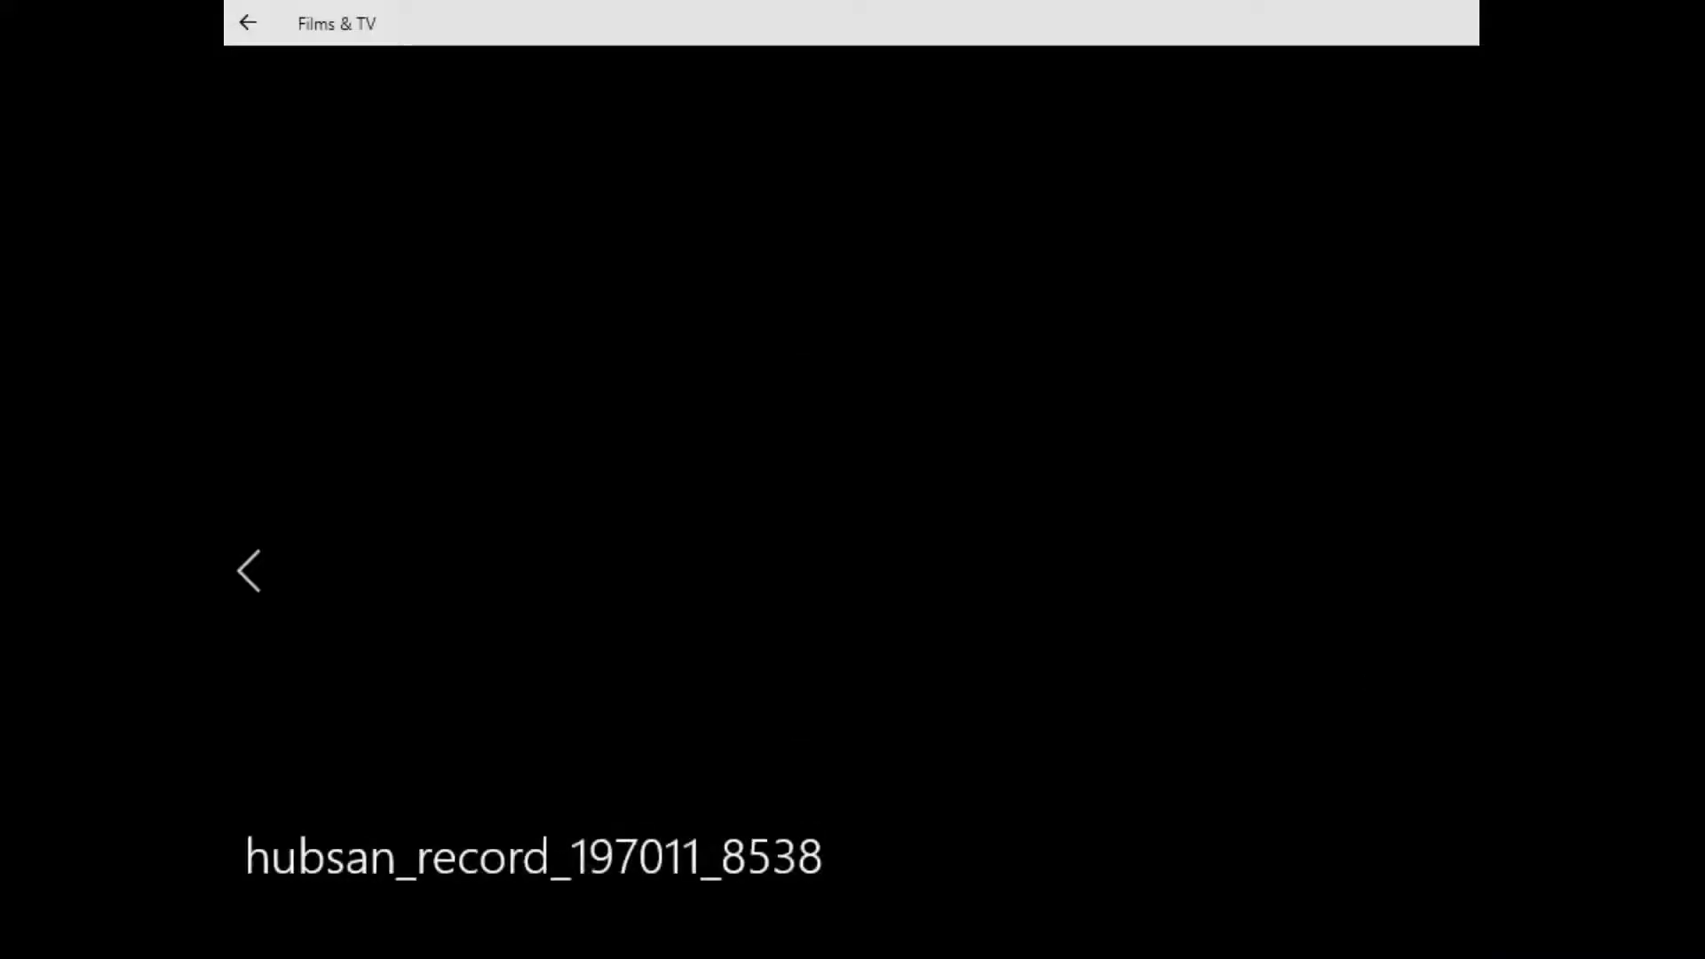
# Close the Films & TV player with Alt+F4.
pyautogui.hotkey('alt', 'F4')
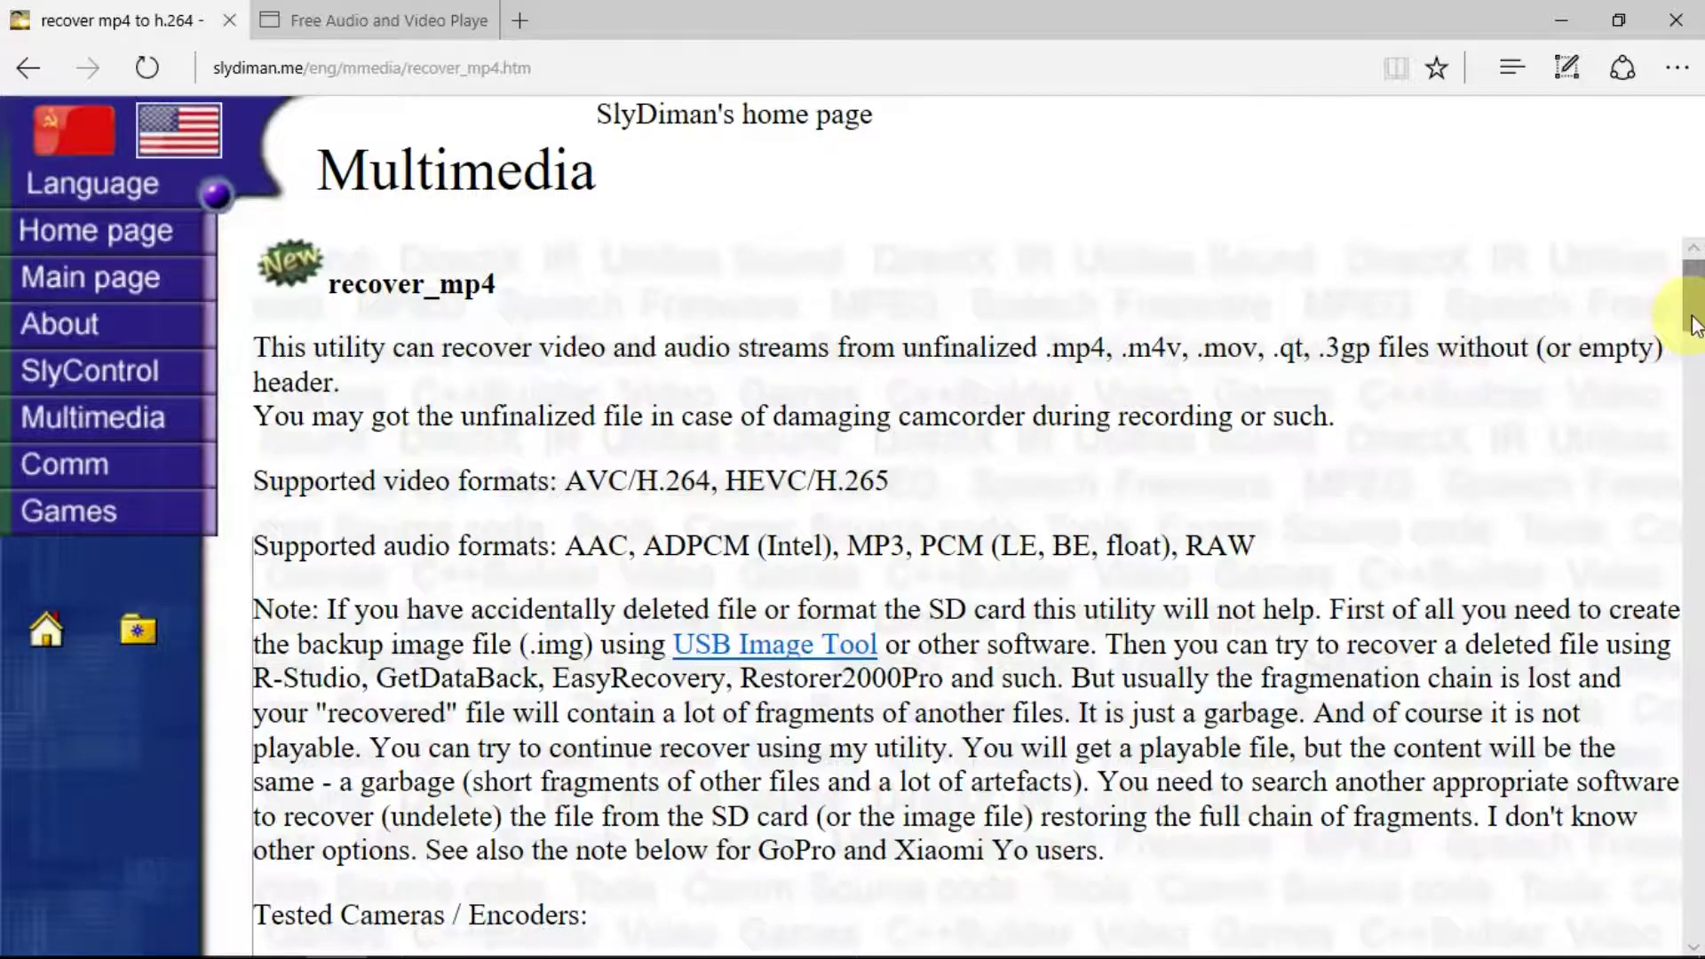
# Scroll the recover_mp4 page to its Download table and switch to the Recover MP4 folder.
pyautogui.moveTo(1692, 325); pyautogui.dragTo(1696, 928)
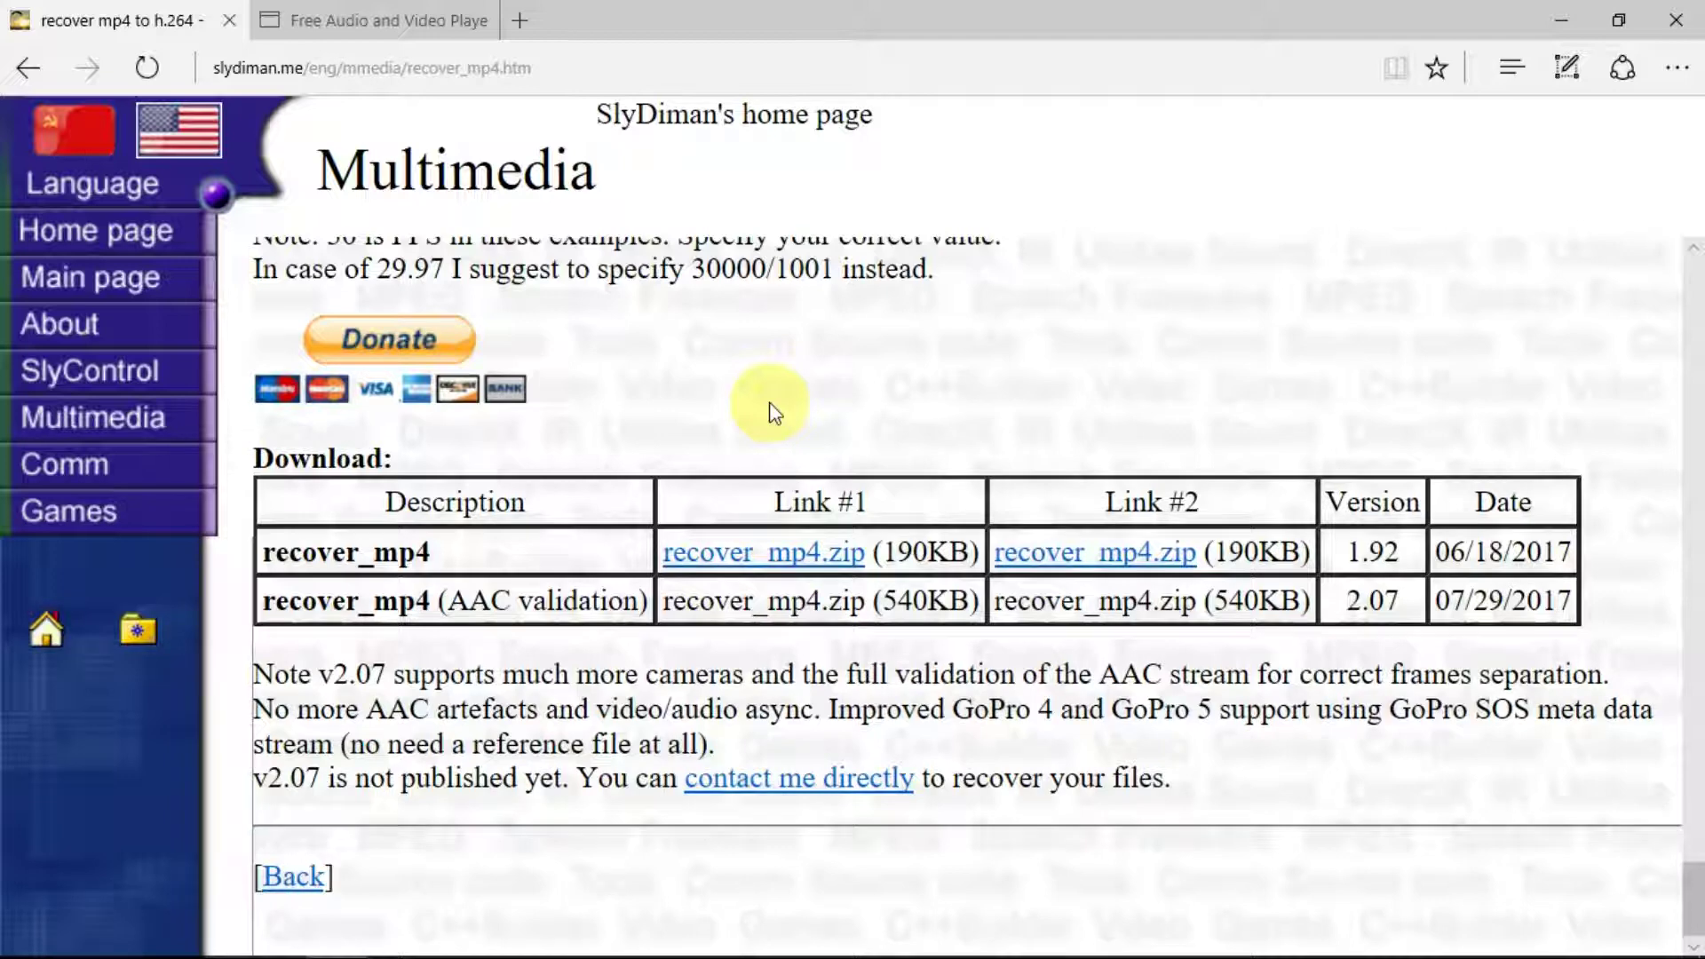
pyautogui.hotkey('alt', 'Tab')
pyautogui.hotkey('alt', 'Tab')
pyautogui.hotkey('alt', 'Tab')
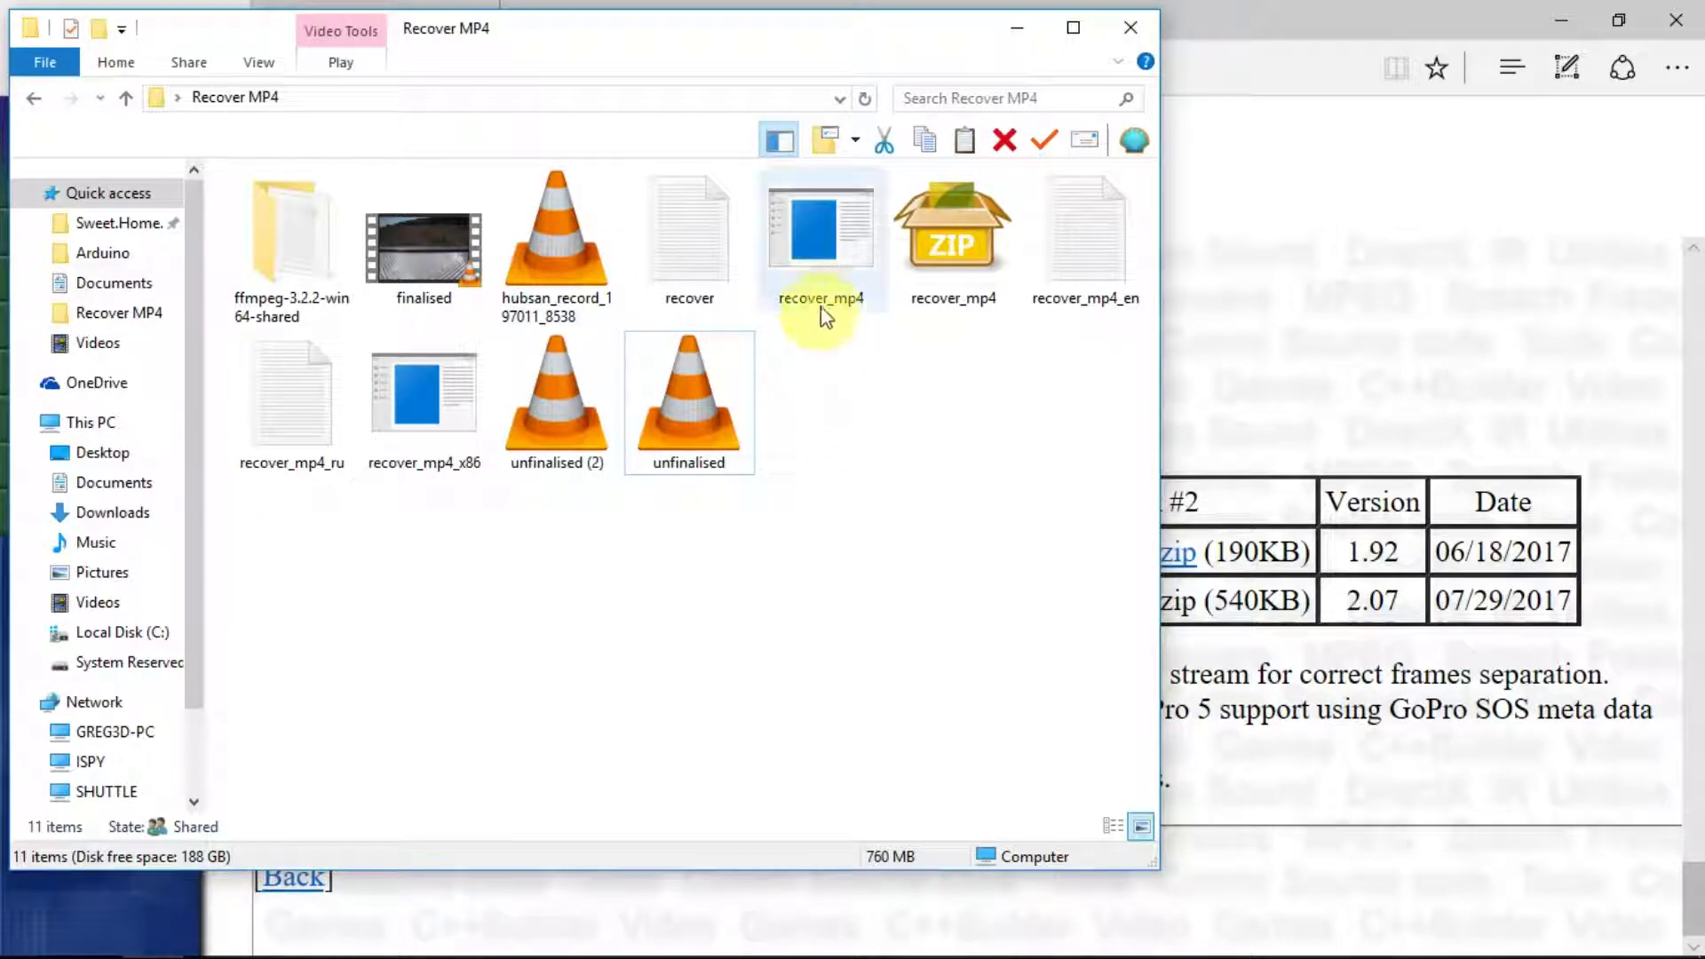
pyautogui.moveTo(821, 297)
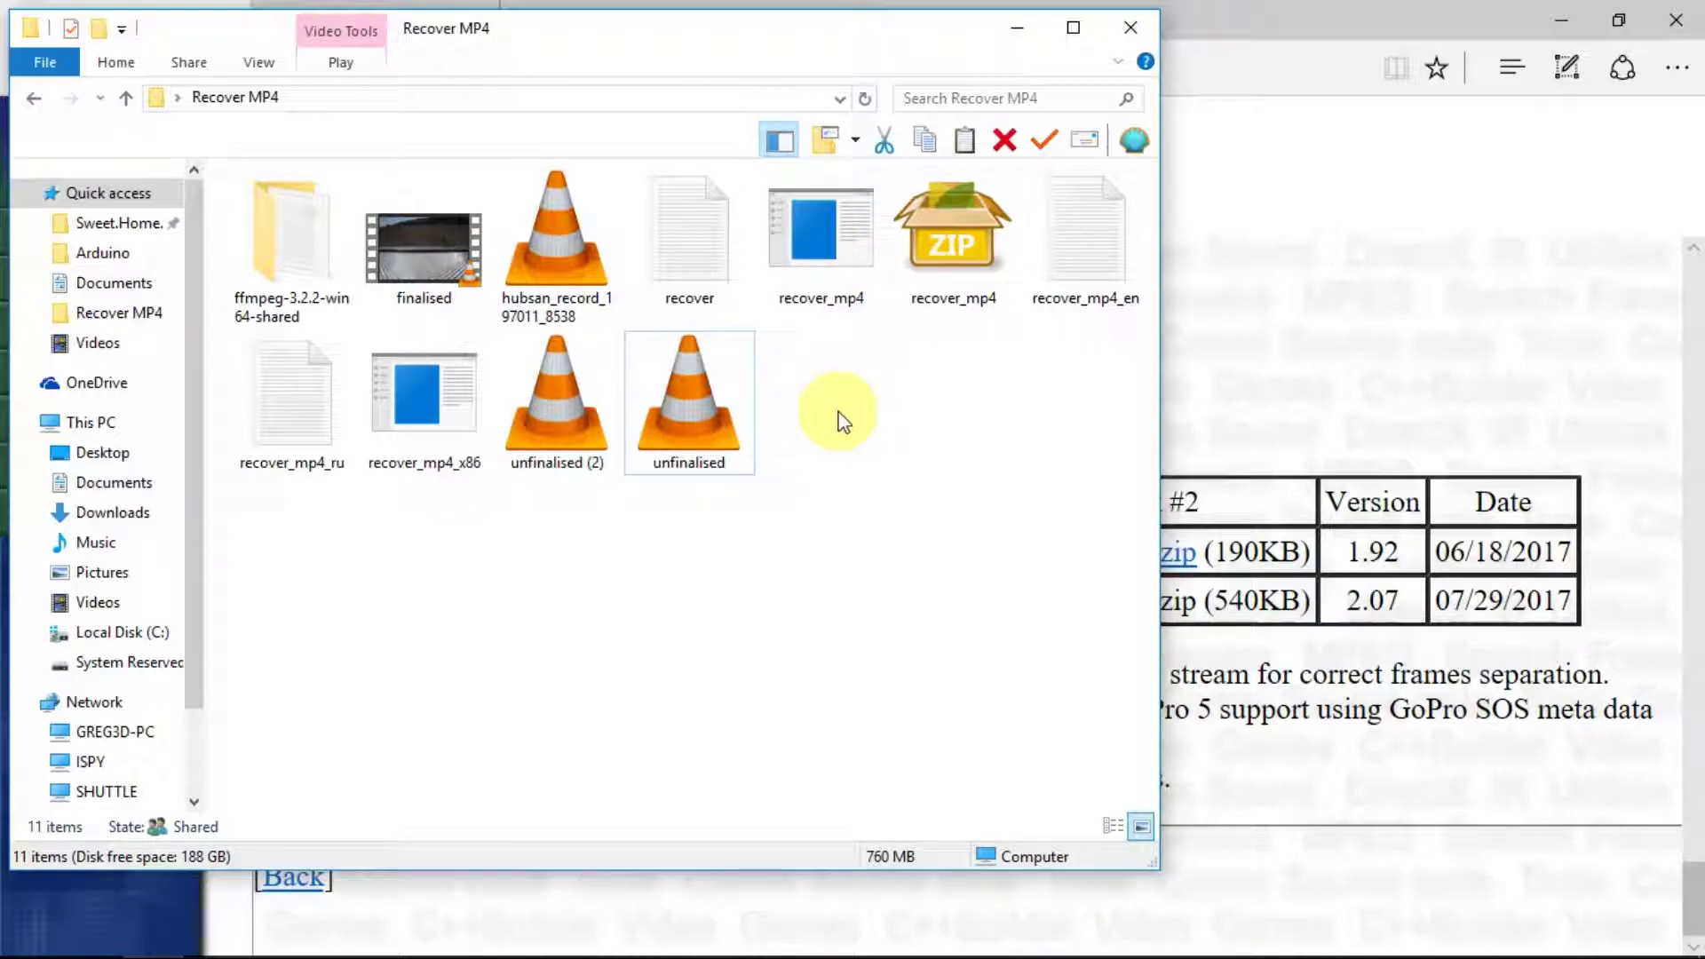
pyautogui.hotkey('alt', 'Tab')
pyautogui.hotkey('alt', 'Tab')
pyautogui.hotkey('alt', 'Tab')
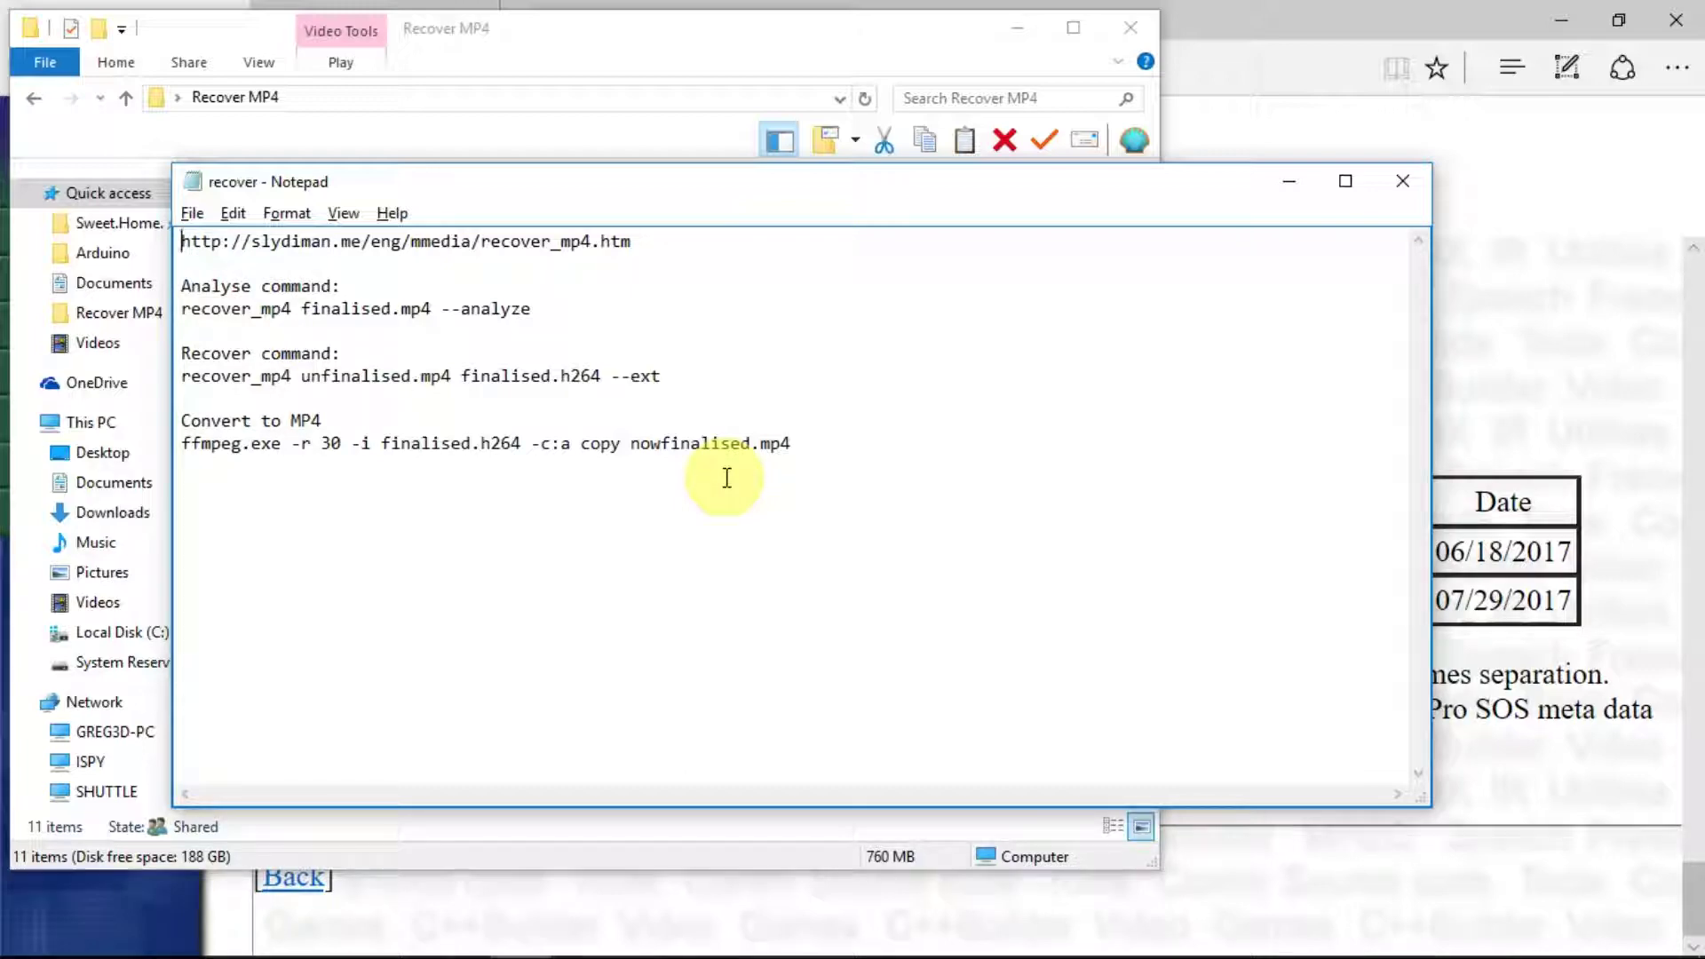
# Bring the Recover MP4 folder window in front of Notepad.
pyautogui.click(579, 71)
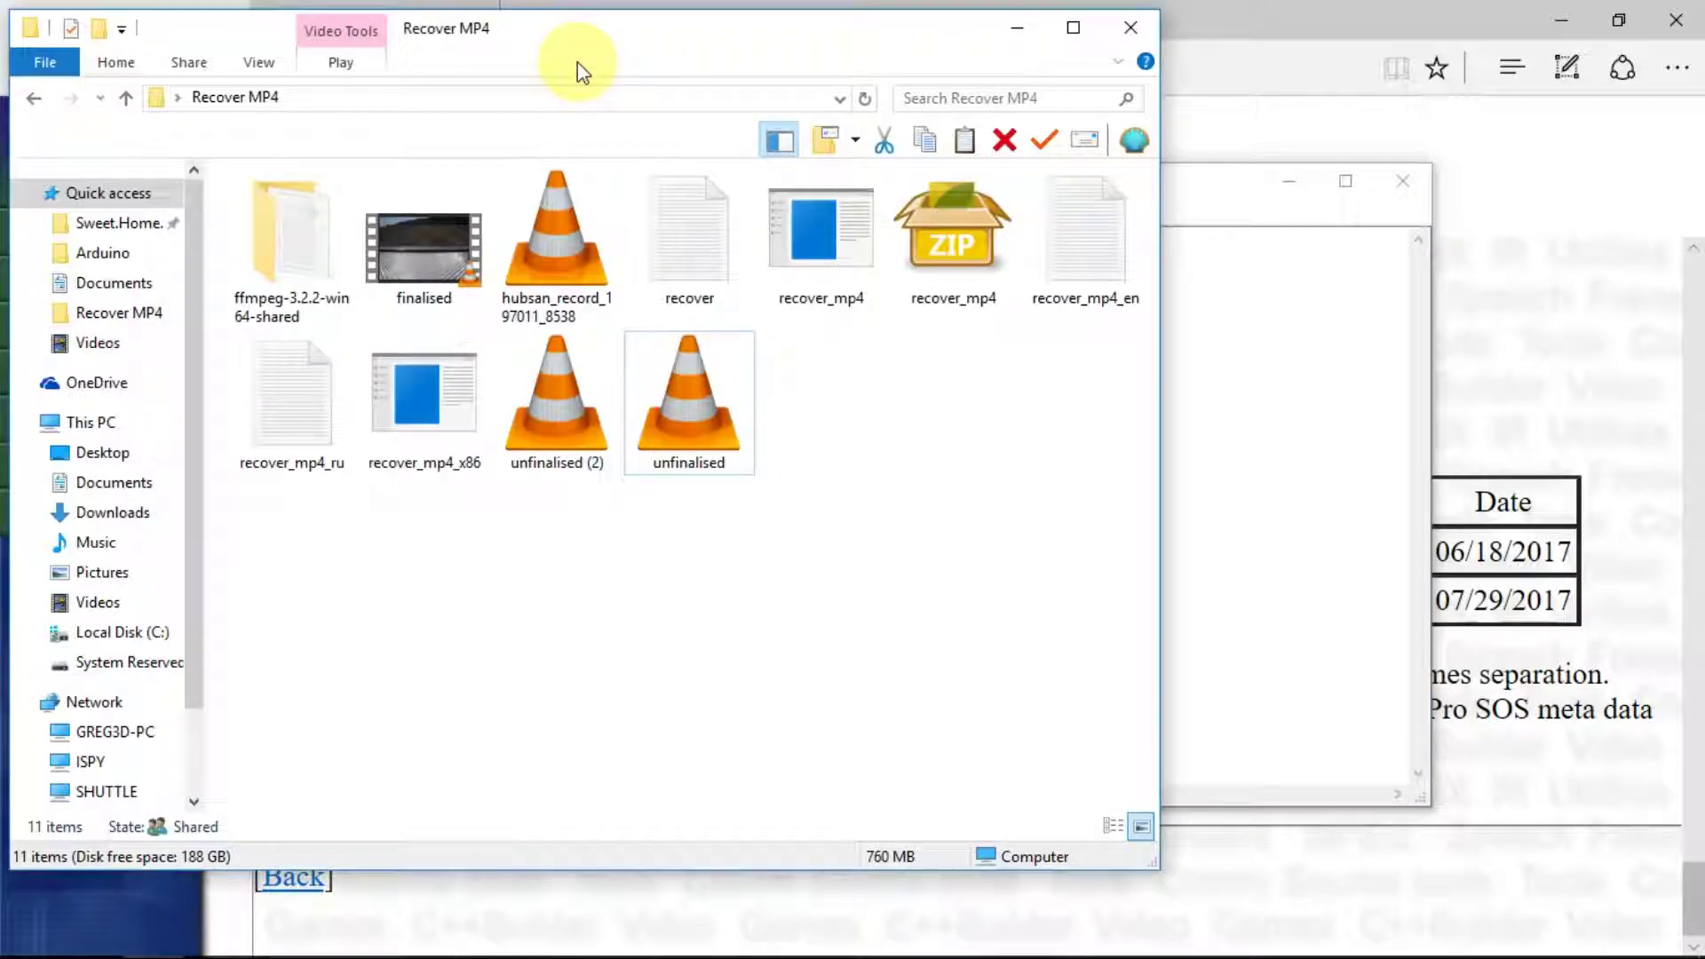
# Play finalised.mp4 in VLC, seek ahead to check playback, then close VLC.
pyautogui.doubleClick(421, 246)
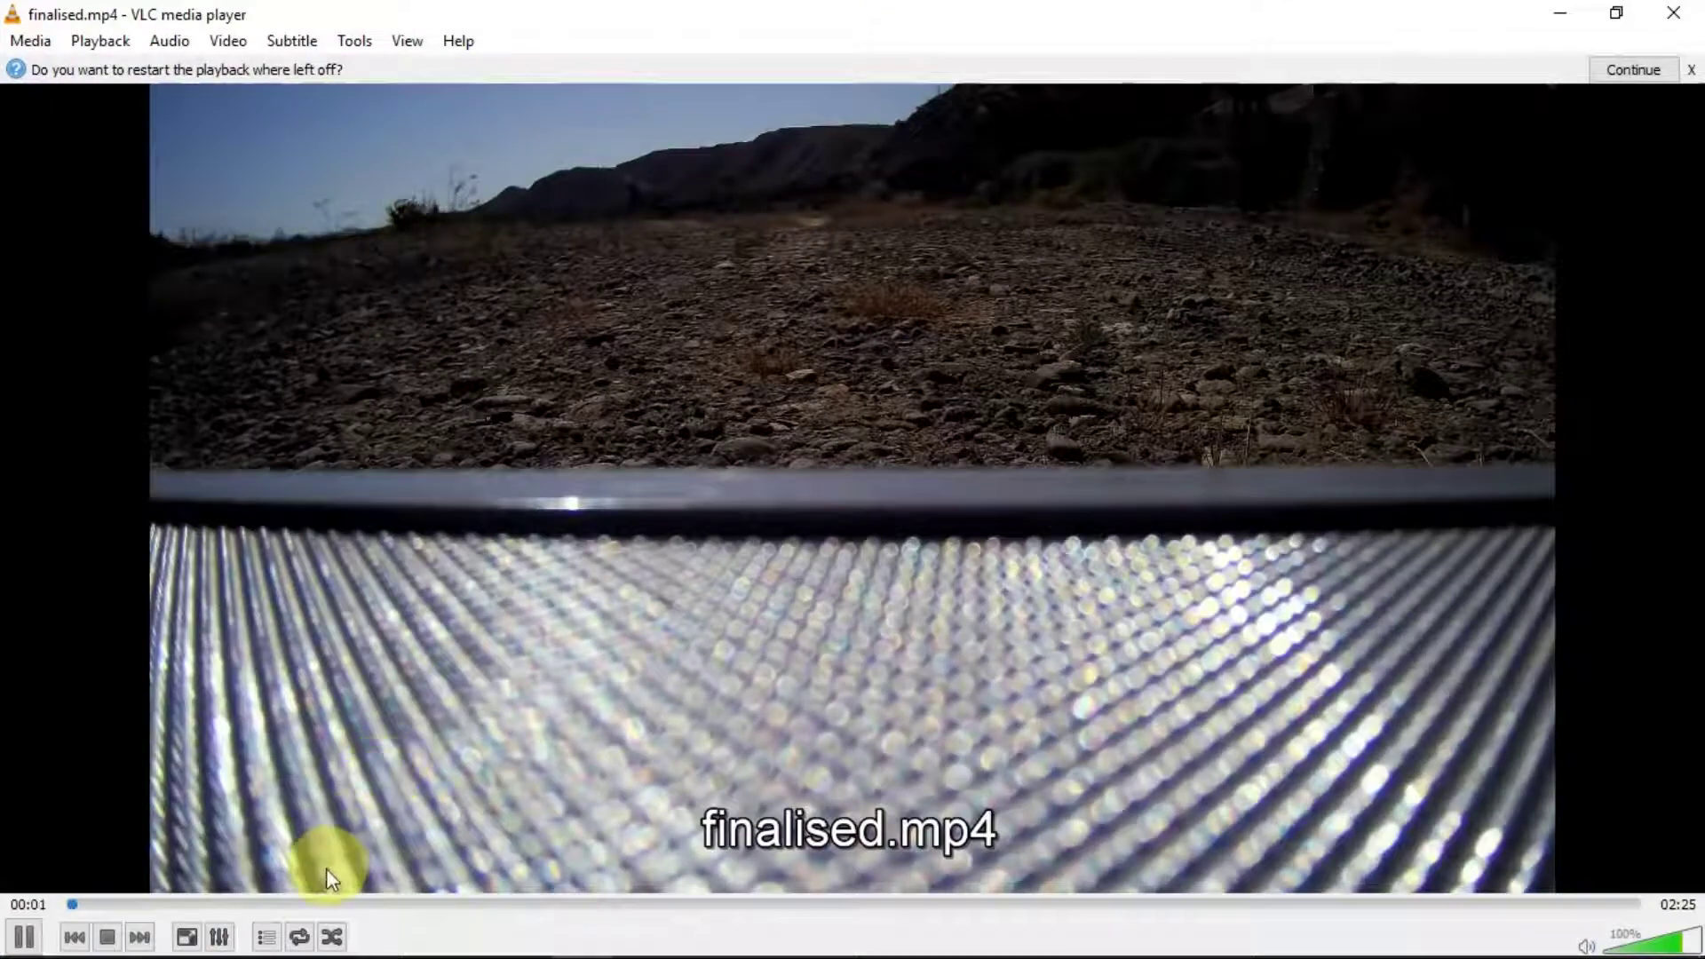
pyautogui.click(307, 899)
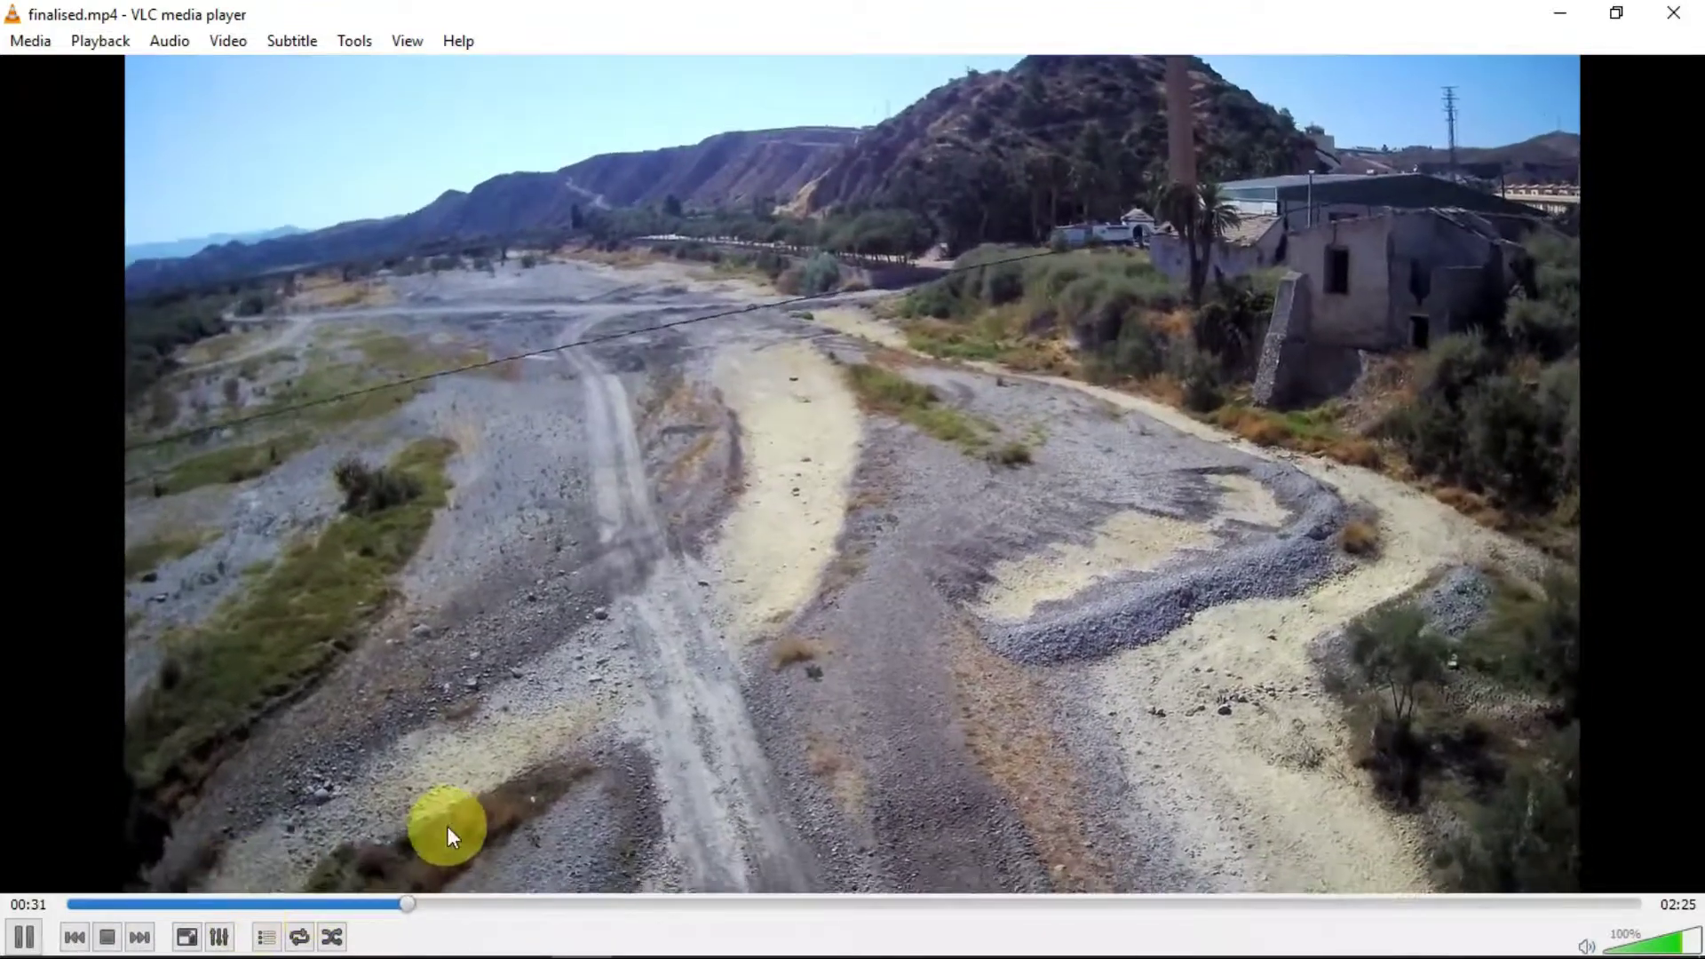
pyautogui.click(1673, 14)
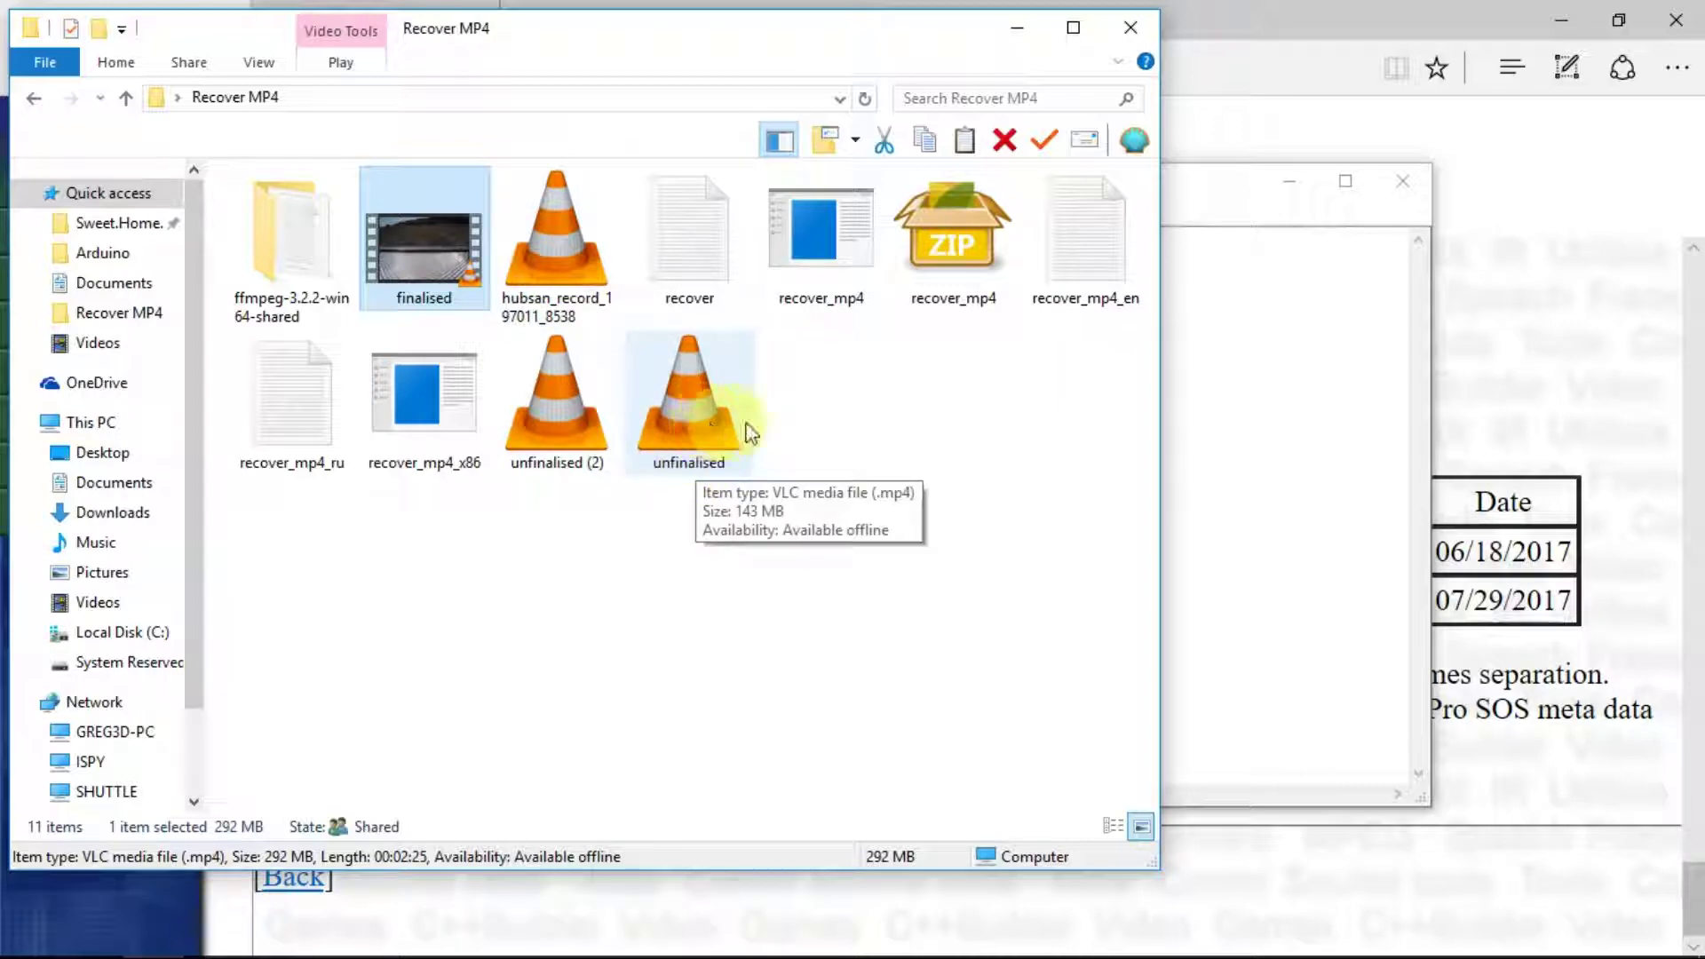
# Select the analyse command line in the recover notes, then return to the Recover MP4 folder.
pyautogui.click(1278, 389)
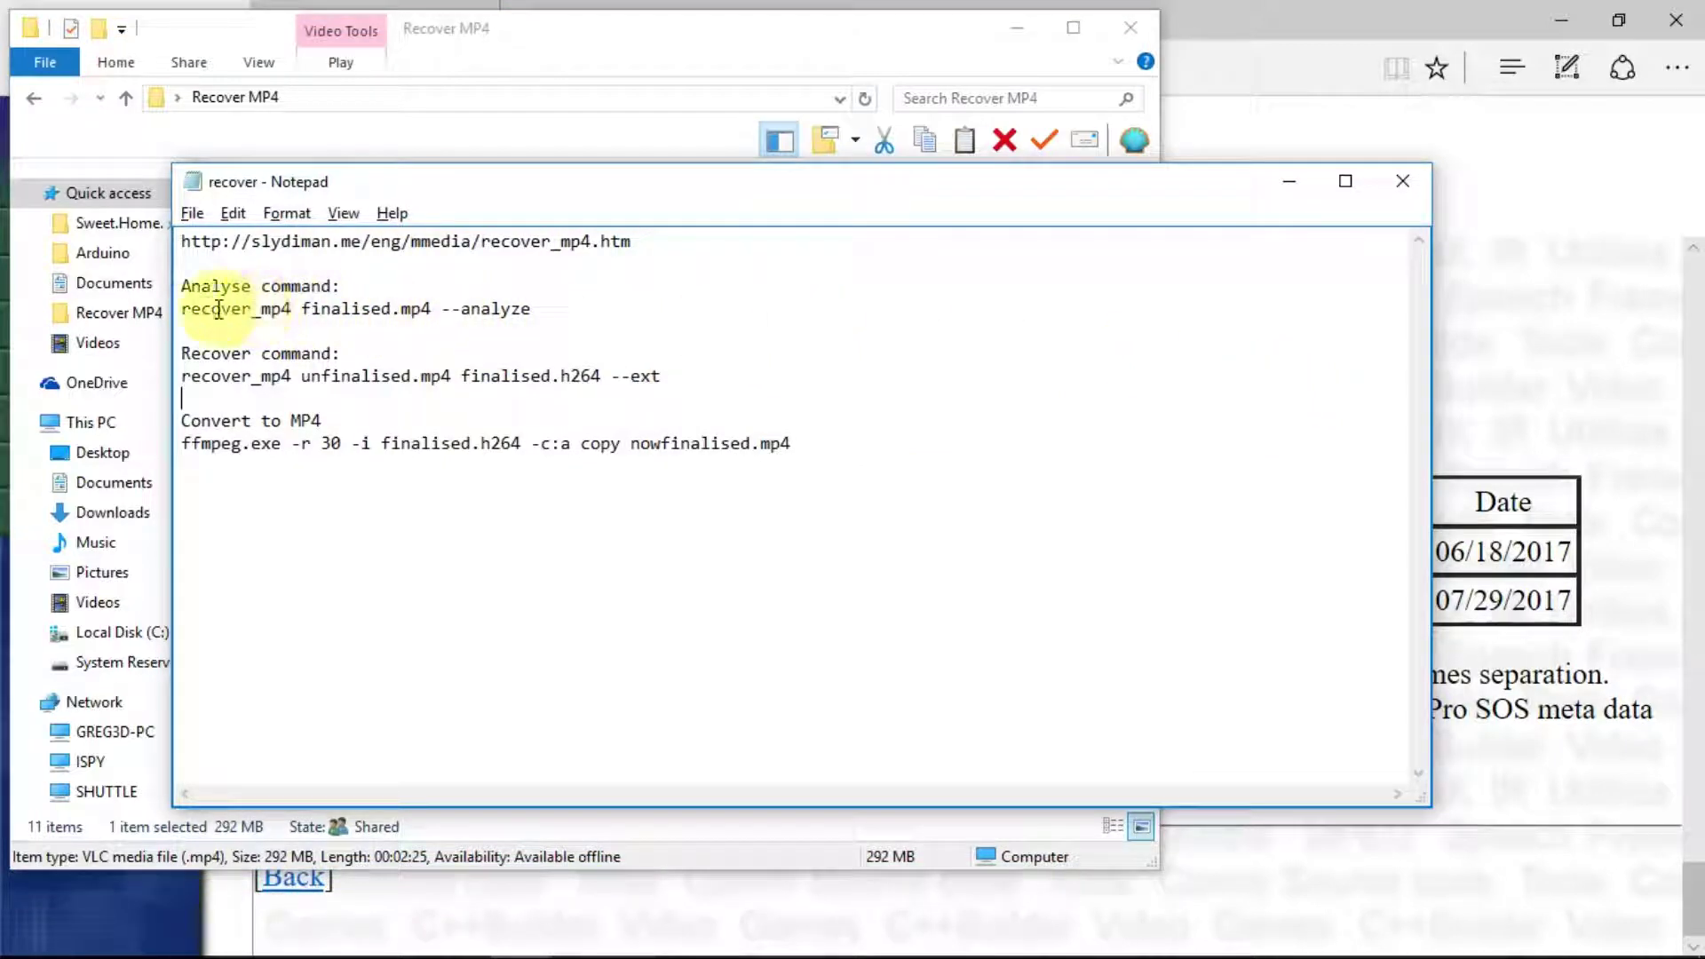
pyautogui.moveTo(181, 312); pyautogui.dragTo(547, 309)
pyautogui.hotkey('ctrl', 'c')
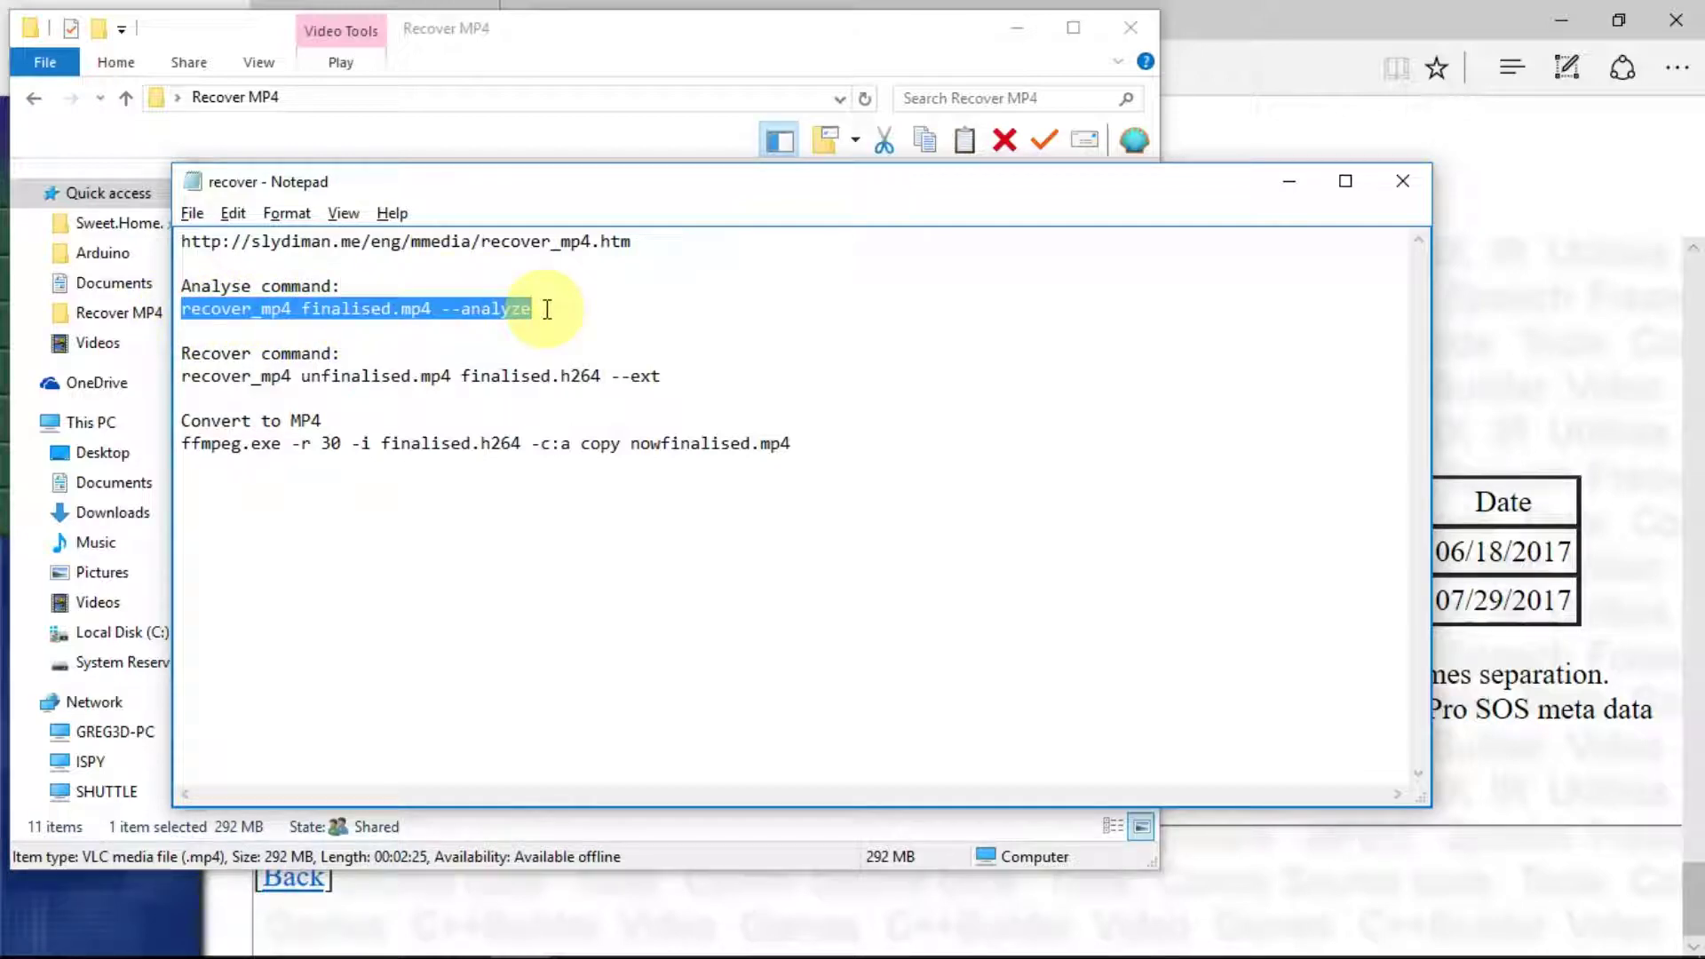
pyautogui.click(541, 107)
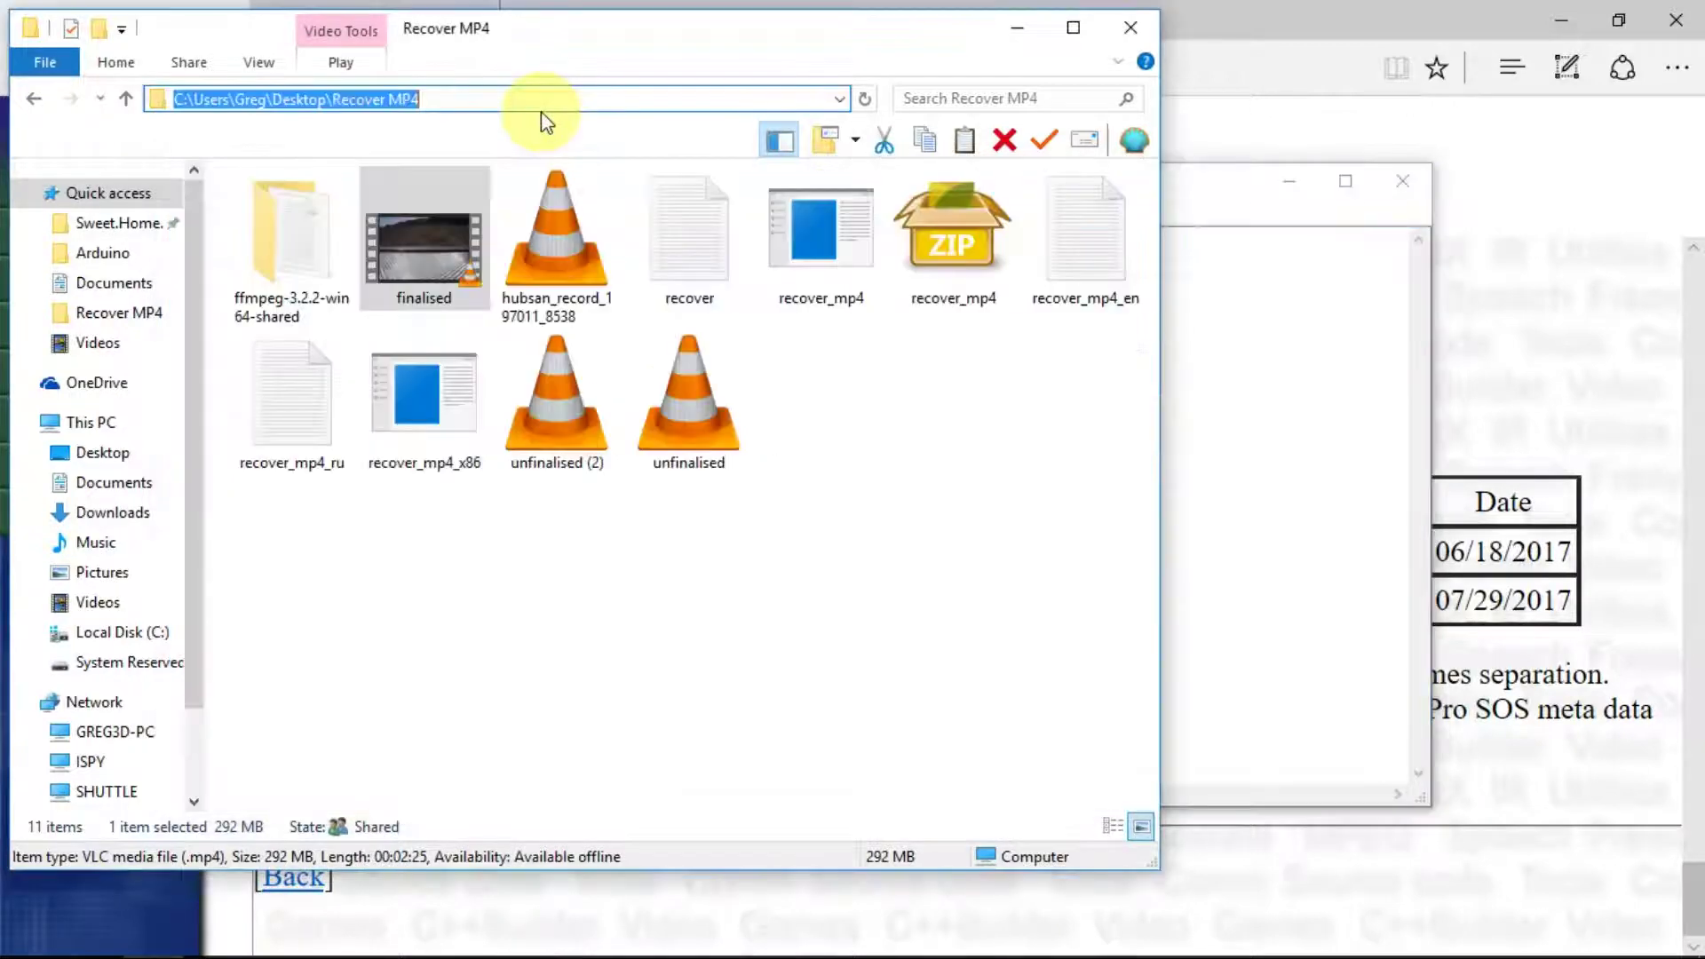
pyautogui.press('Escape')
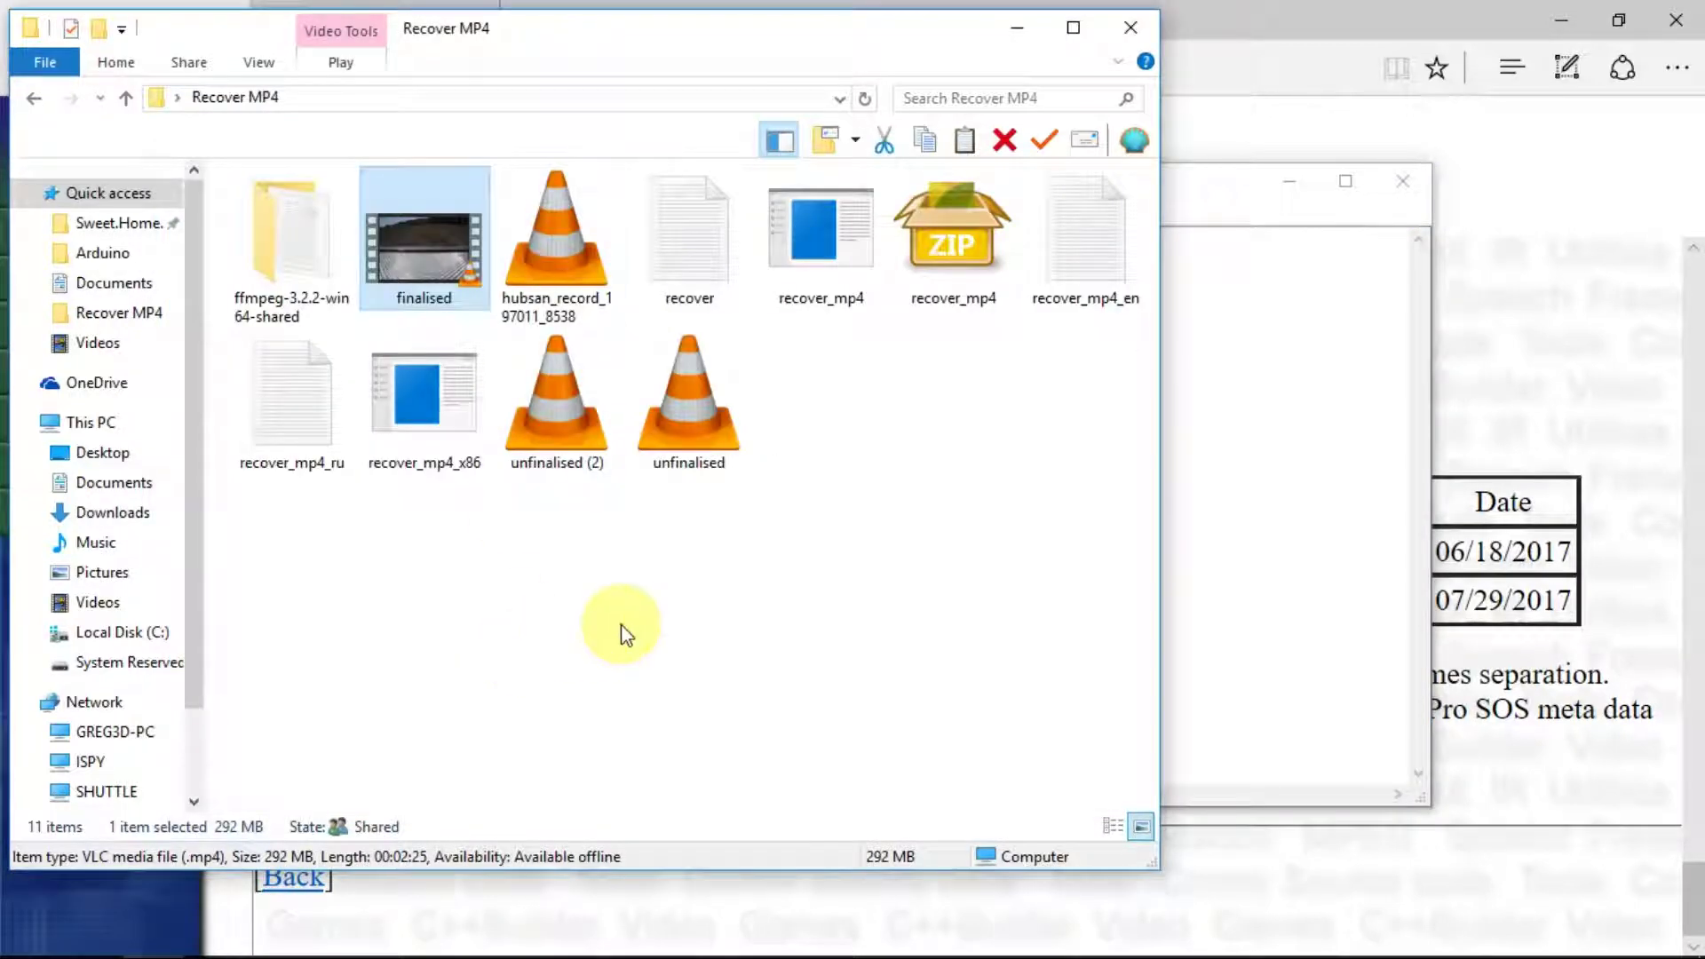
pyautogui.click(621, 626)
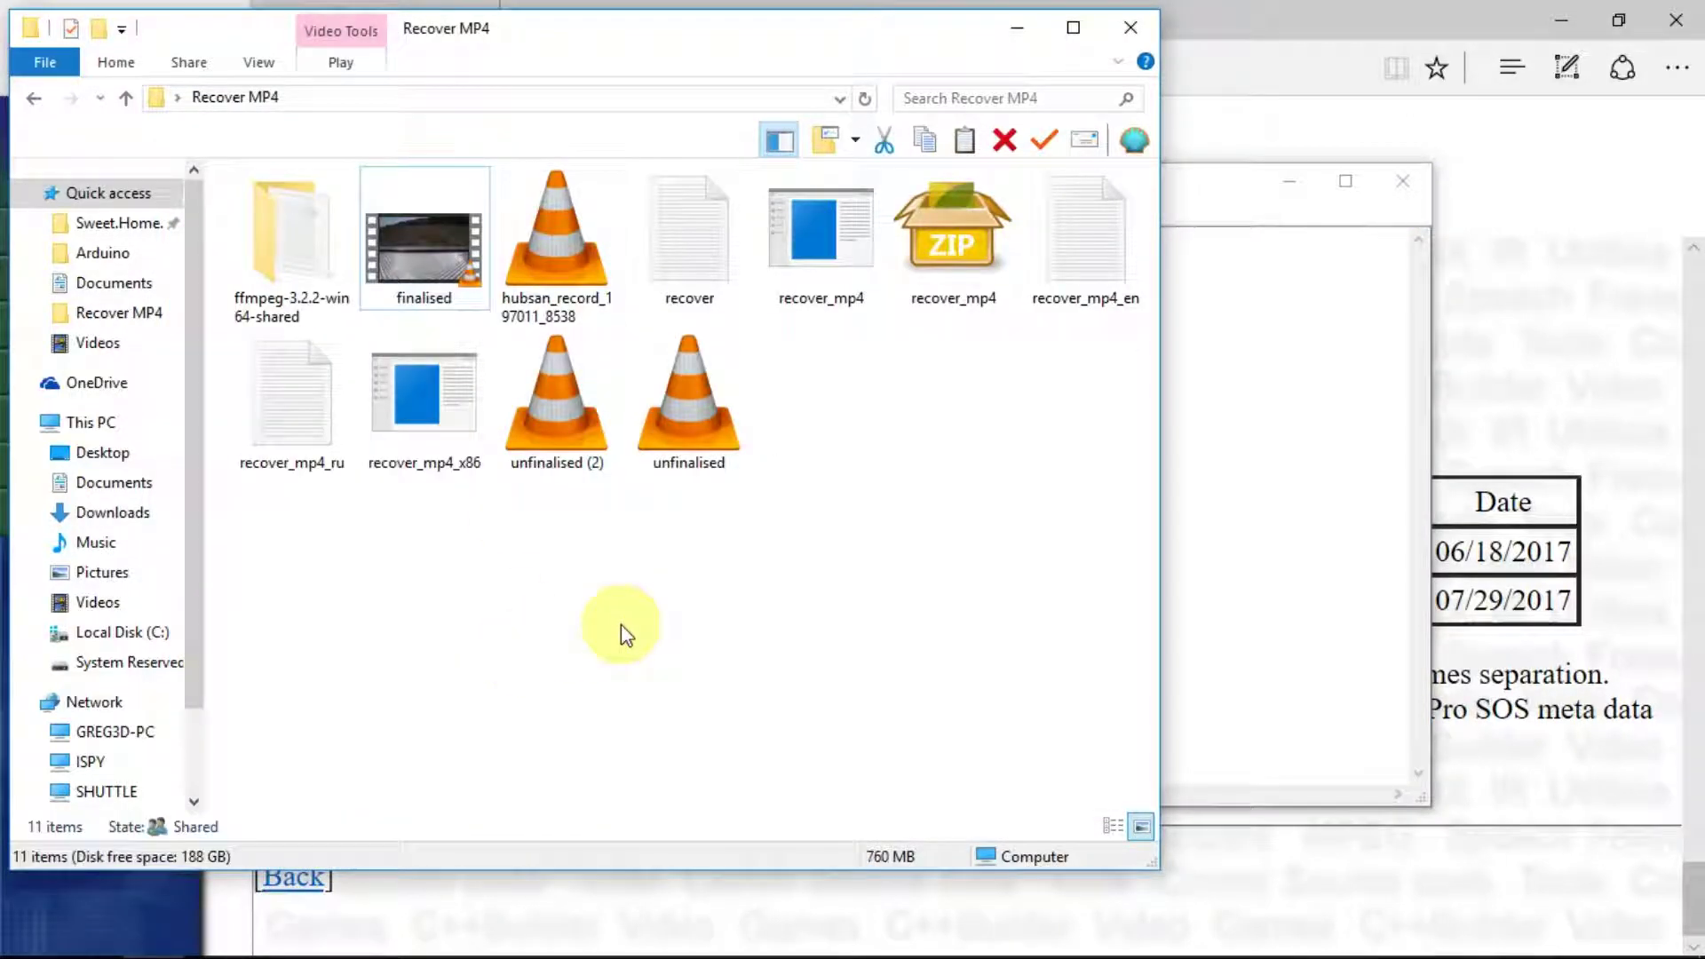
# Open a command prompt in Recover MP4 and run the pasted analyse command on finalised.mp4.
pyautogui.rightClick(582, 667)
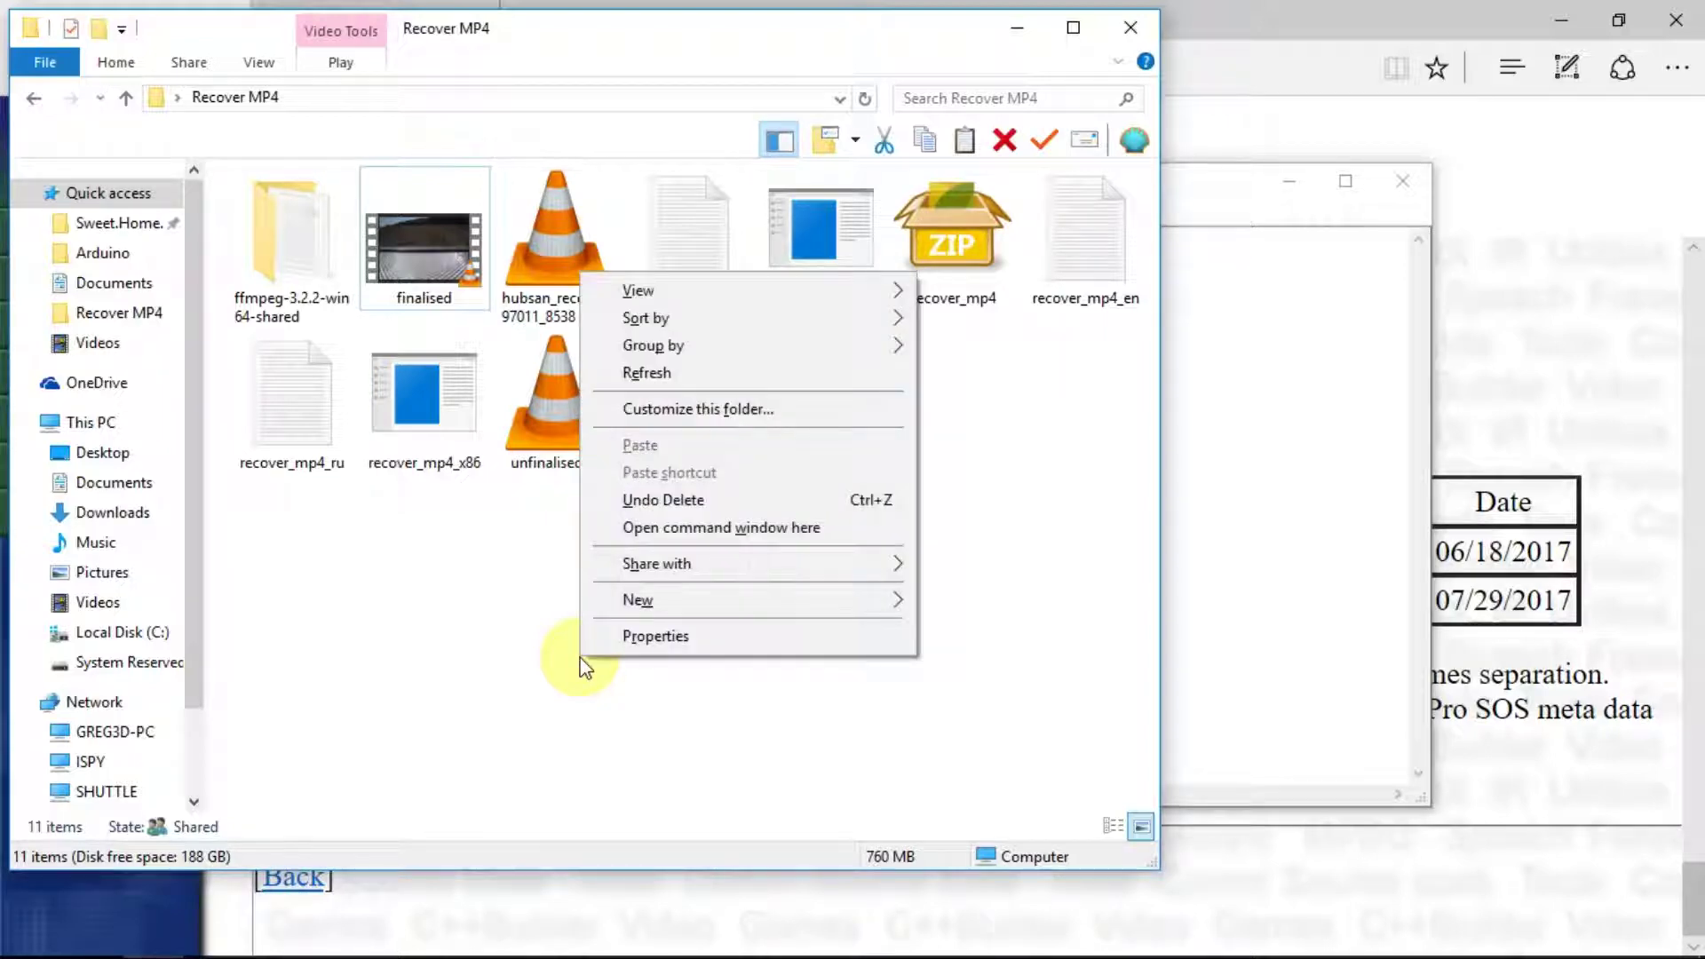
pyautogui.click(658, 529)
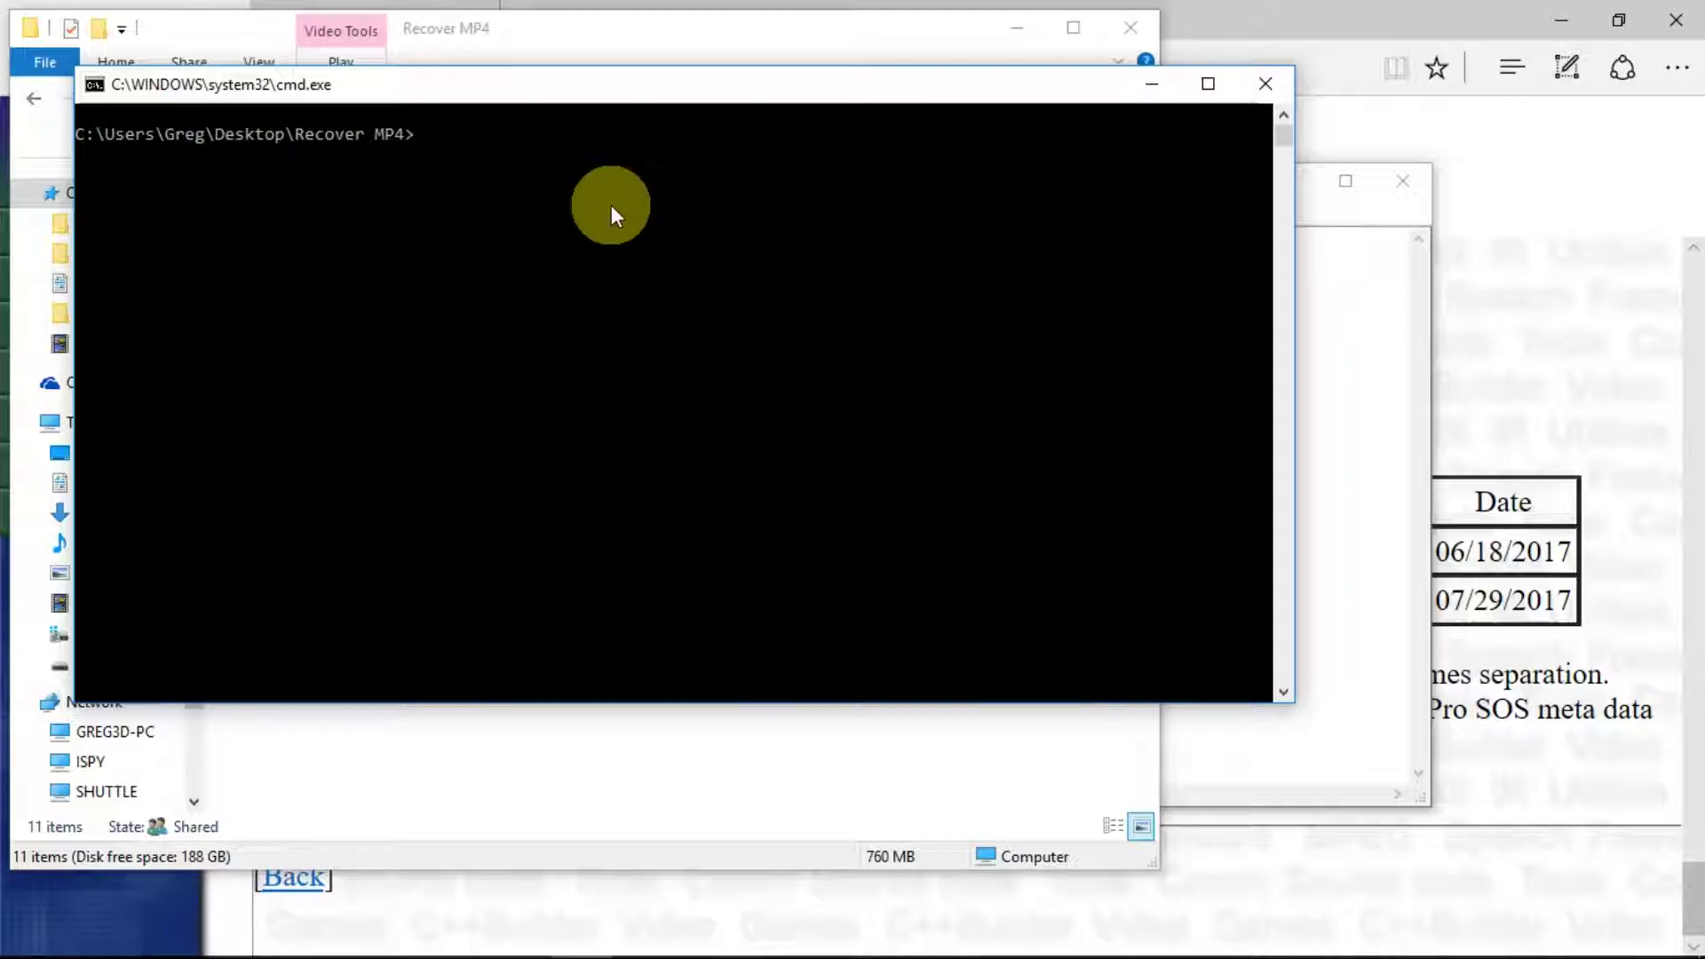
pyautogui.hotkey('ctrl', 'v')
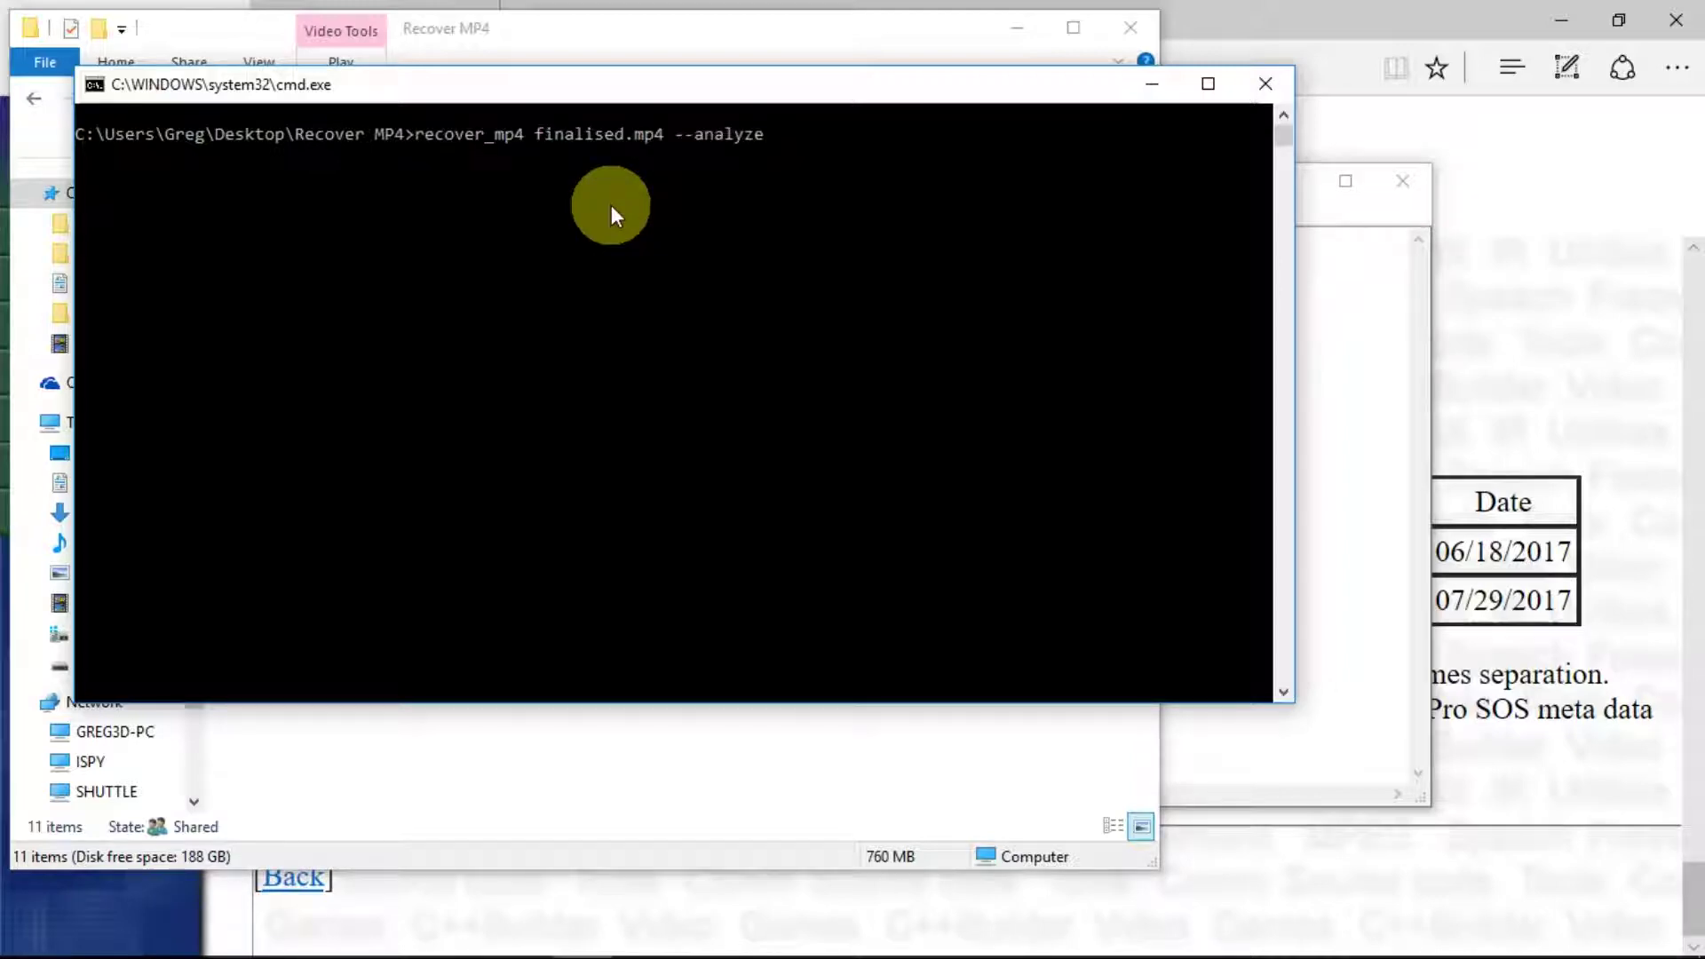
pyautogui.press('Return')
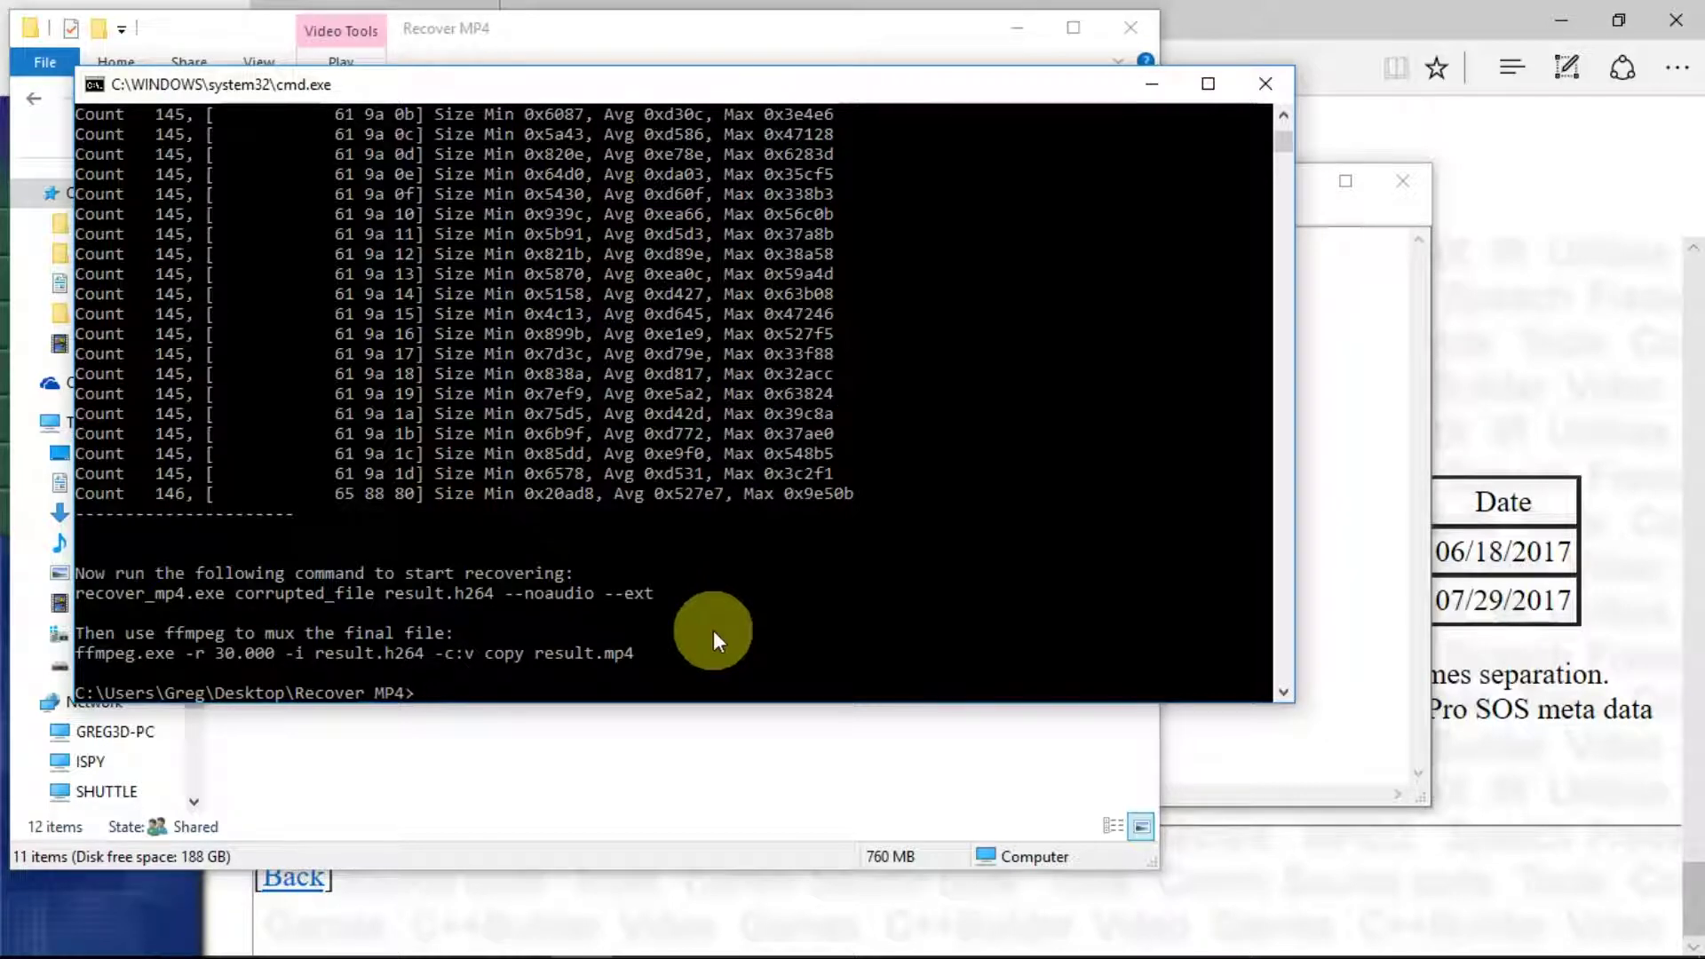
# Check the Recover MP4 folder for video.hdr, then bring the recover notes forward.
pyautogui.click(704, 780)
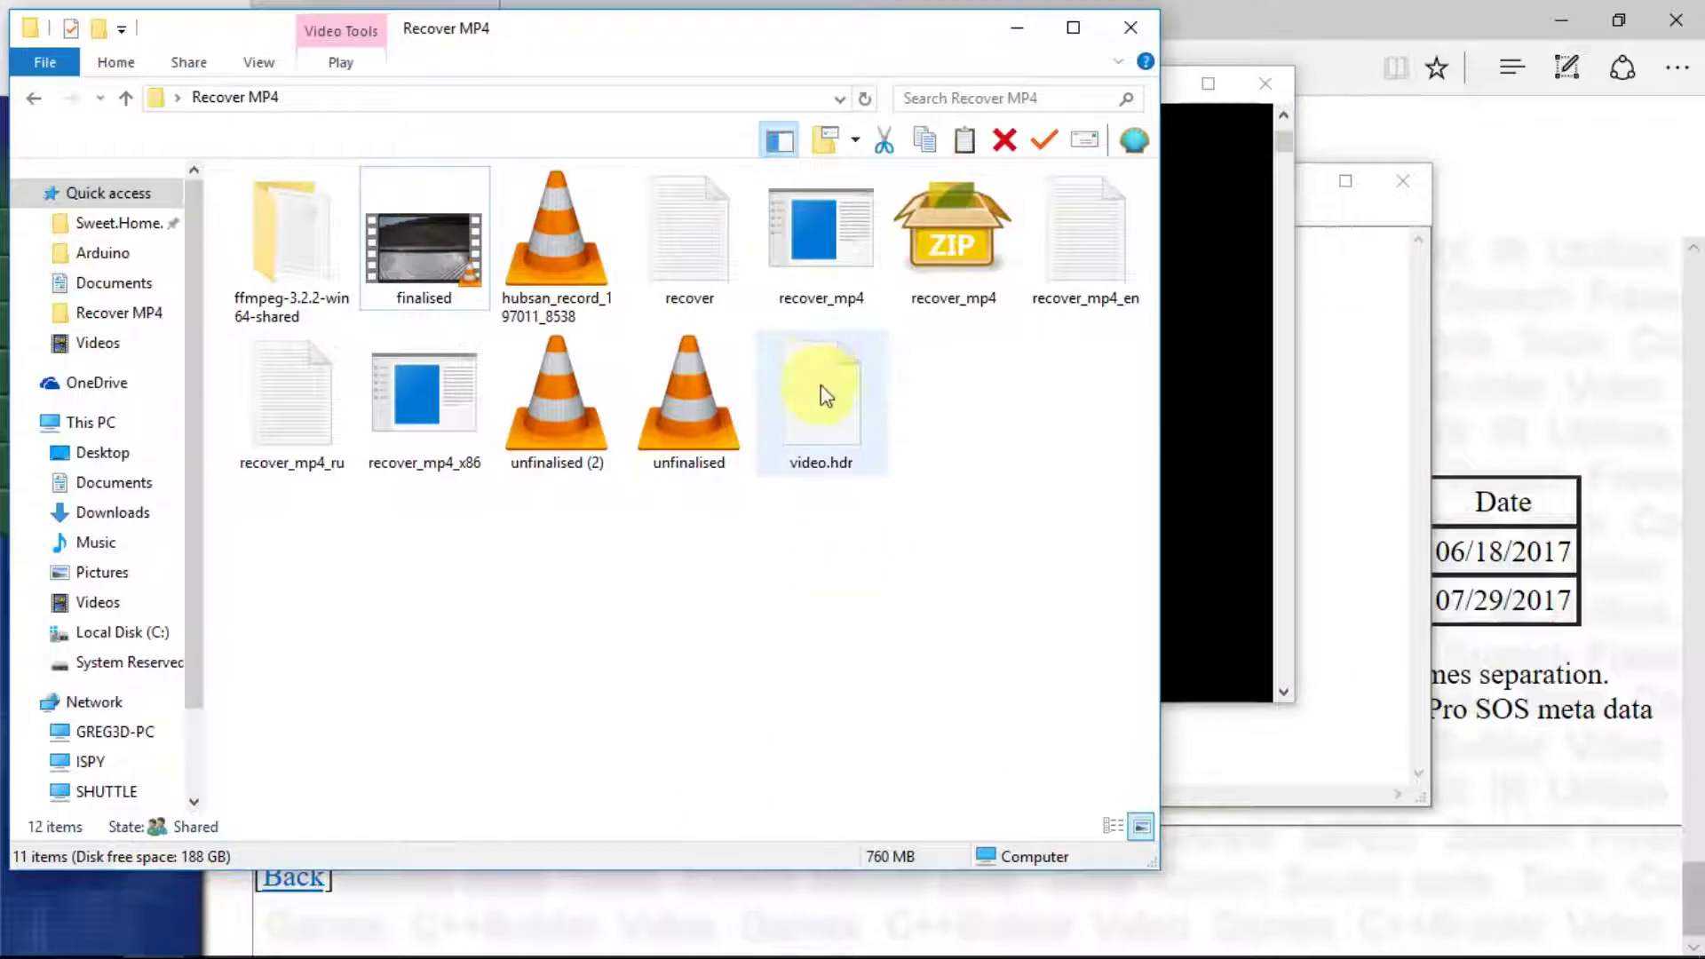
pyautogui.moveTo(820, 386)
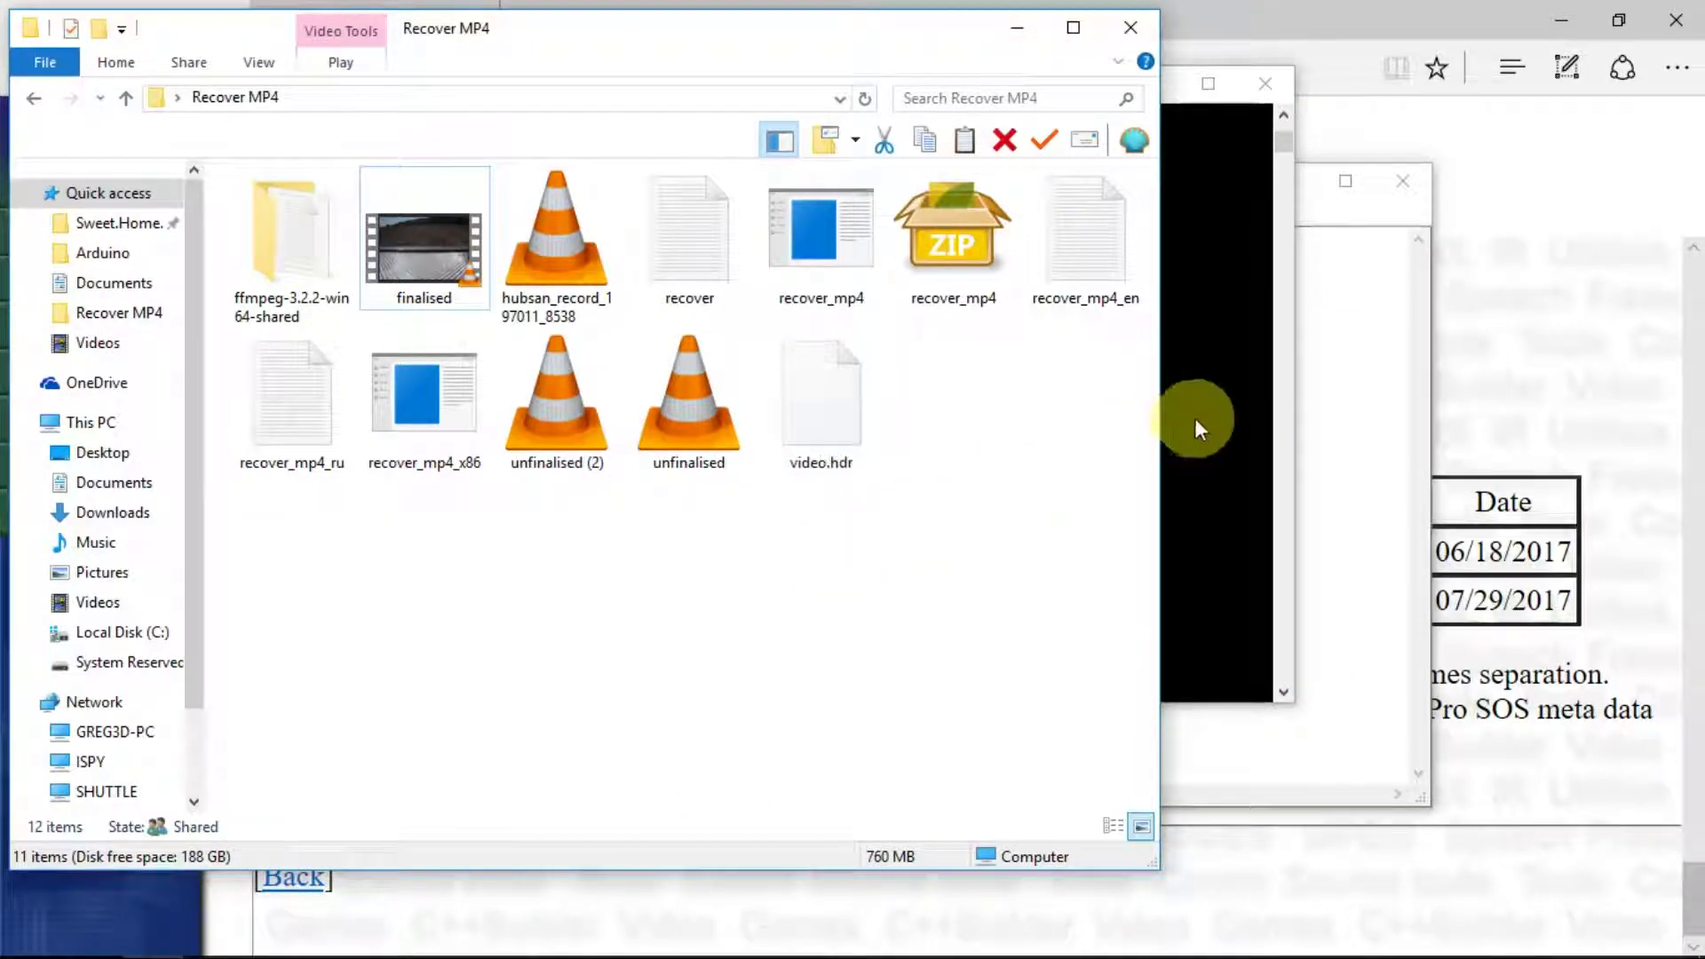
pyautogui.click(1378, 364)
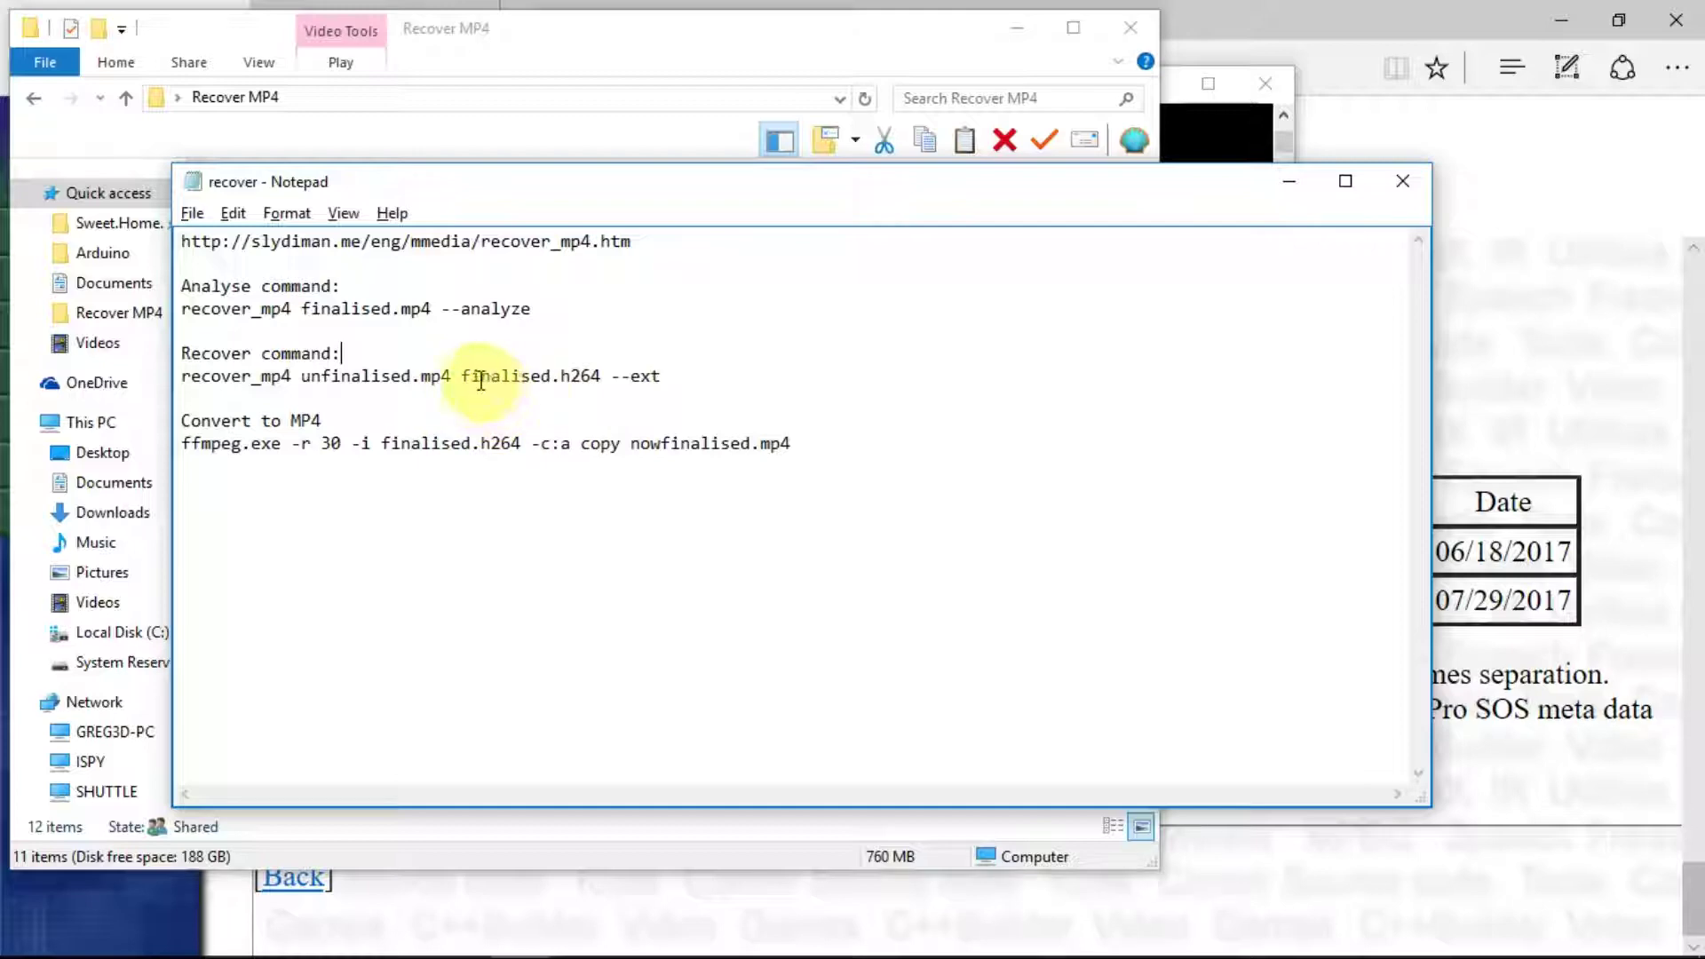
# Select the 'recover_mp4 unfinalised.mp4 finalised.h264 --ext' line and return to Command Prompt.
pyautogui.click(550, 385)
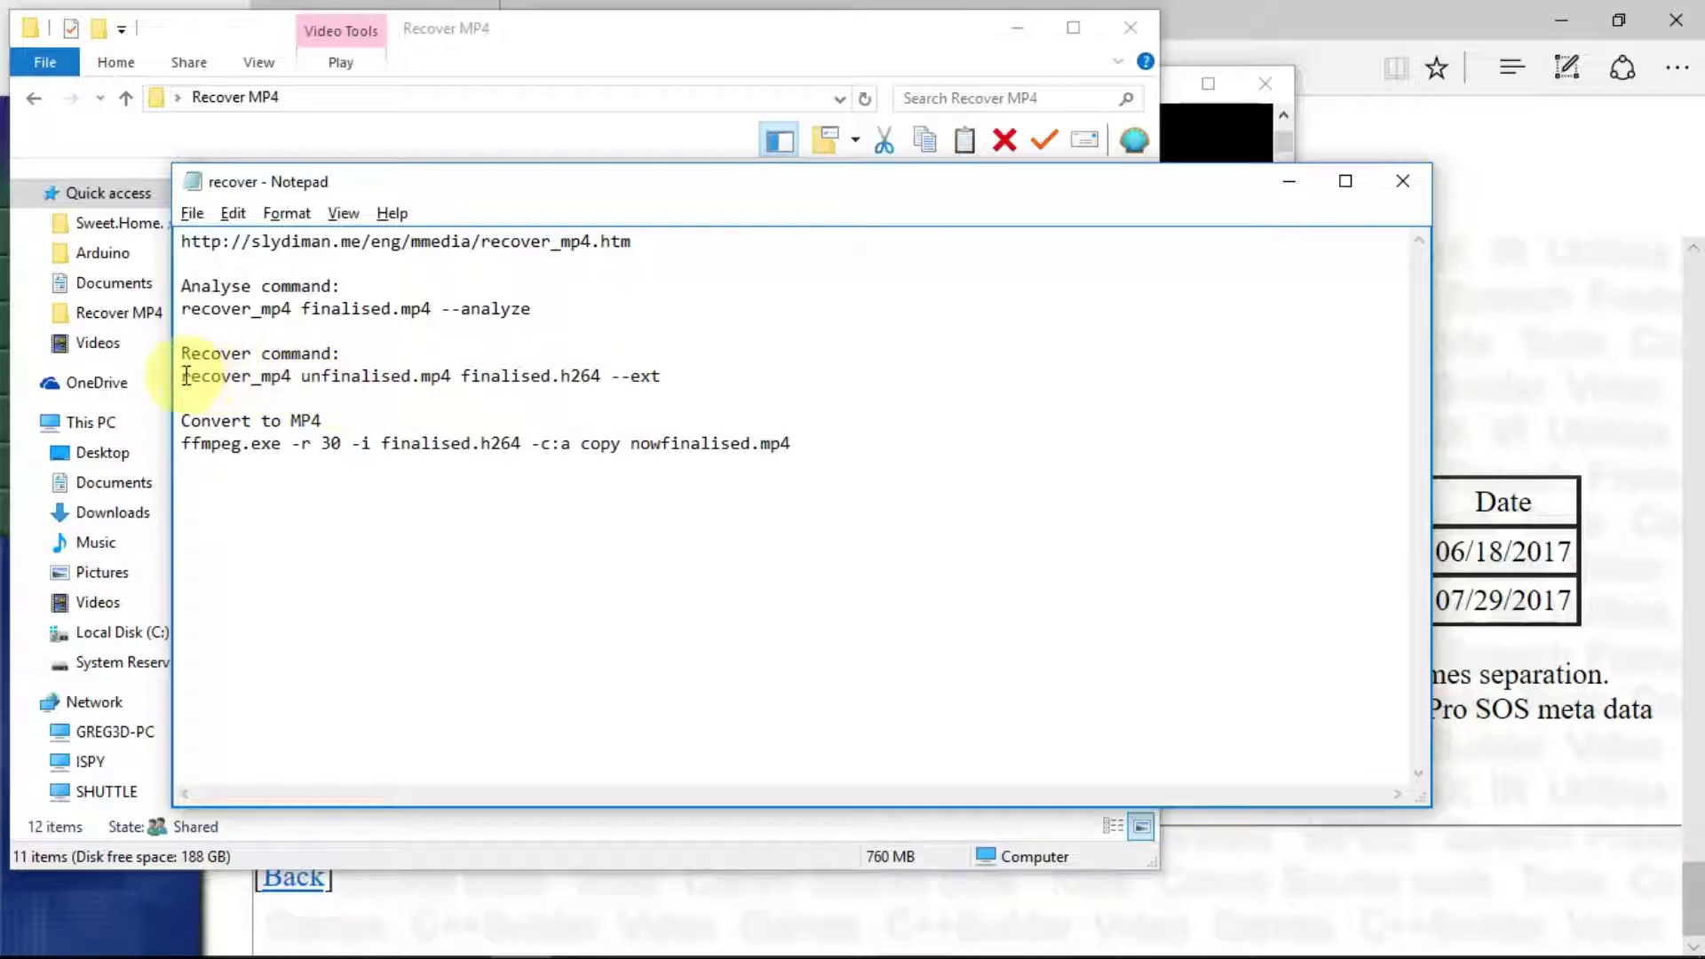
pyautogui.moveTo(183, 377); pyautogui.dragTo(680, 378)
pyautogui.hotkey('ctrl', 'c')
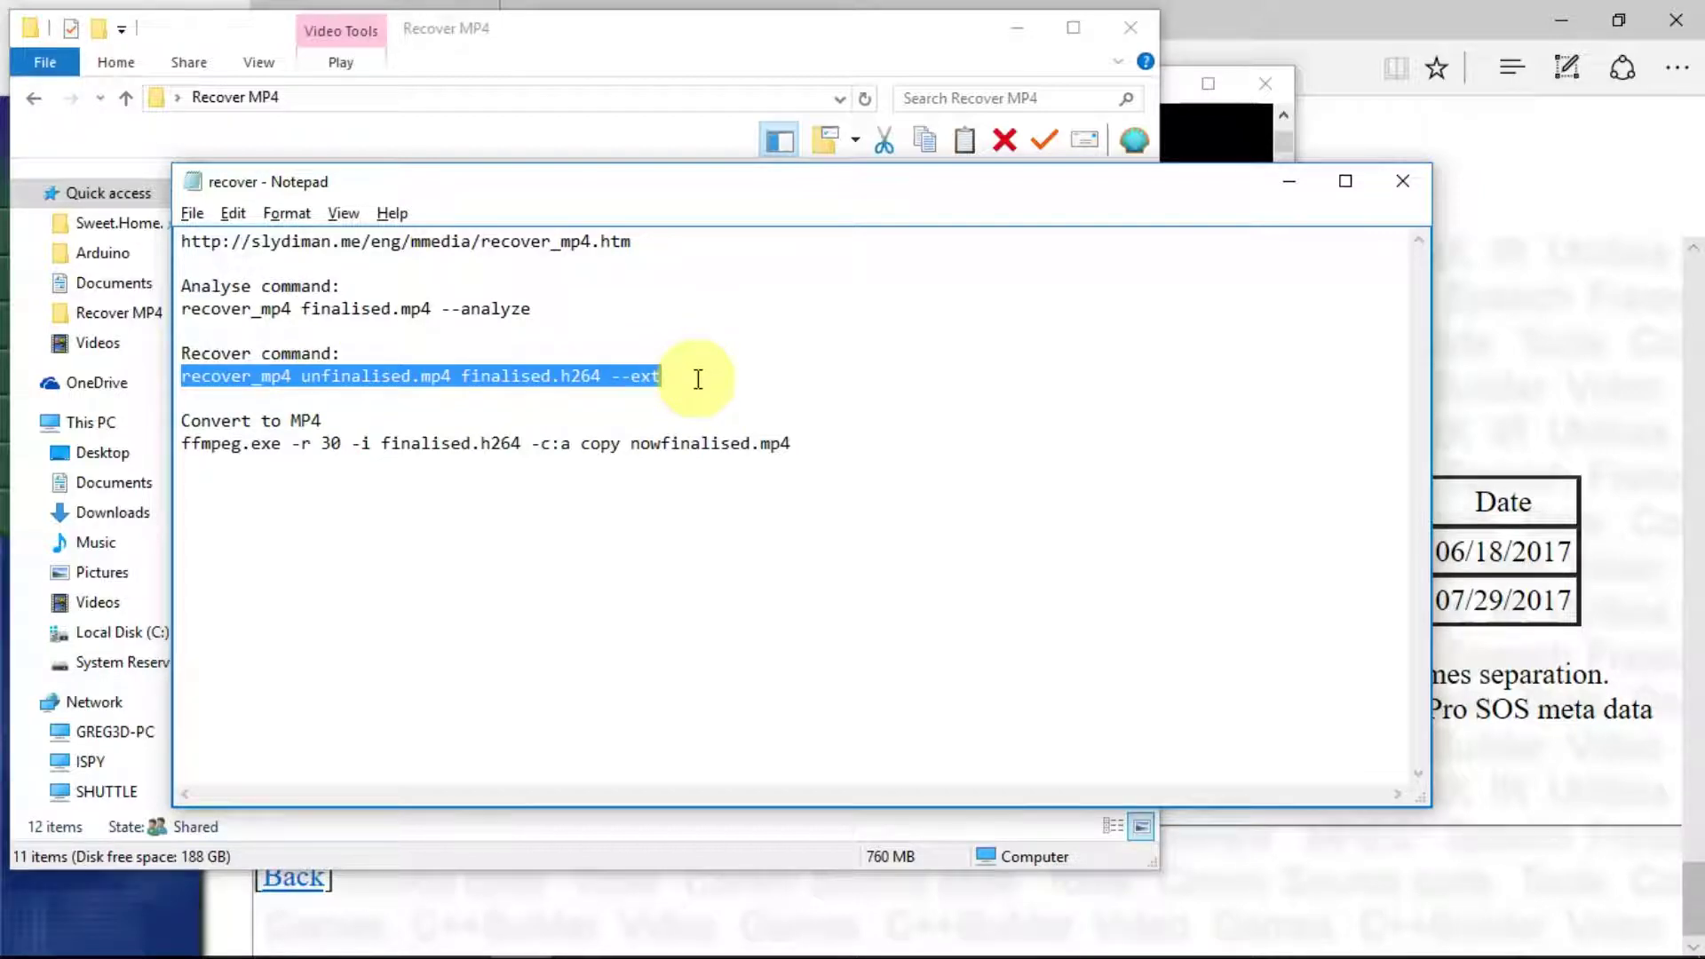
pyautogui.click(1211, 125)
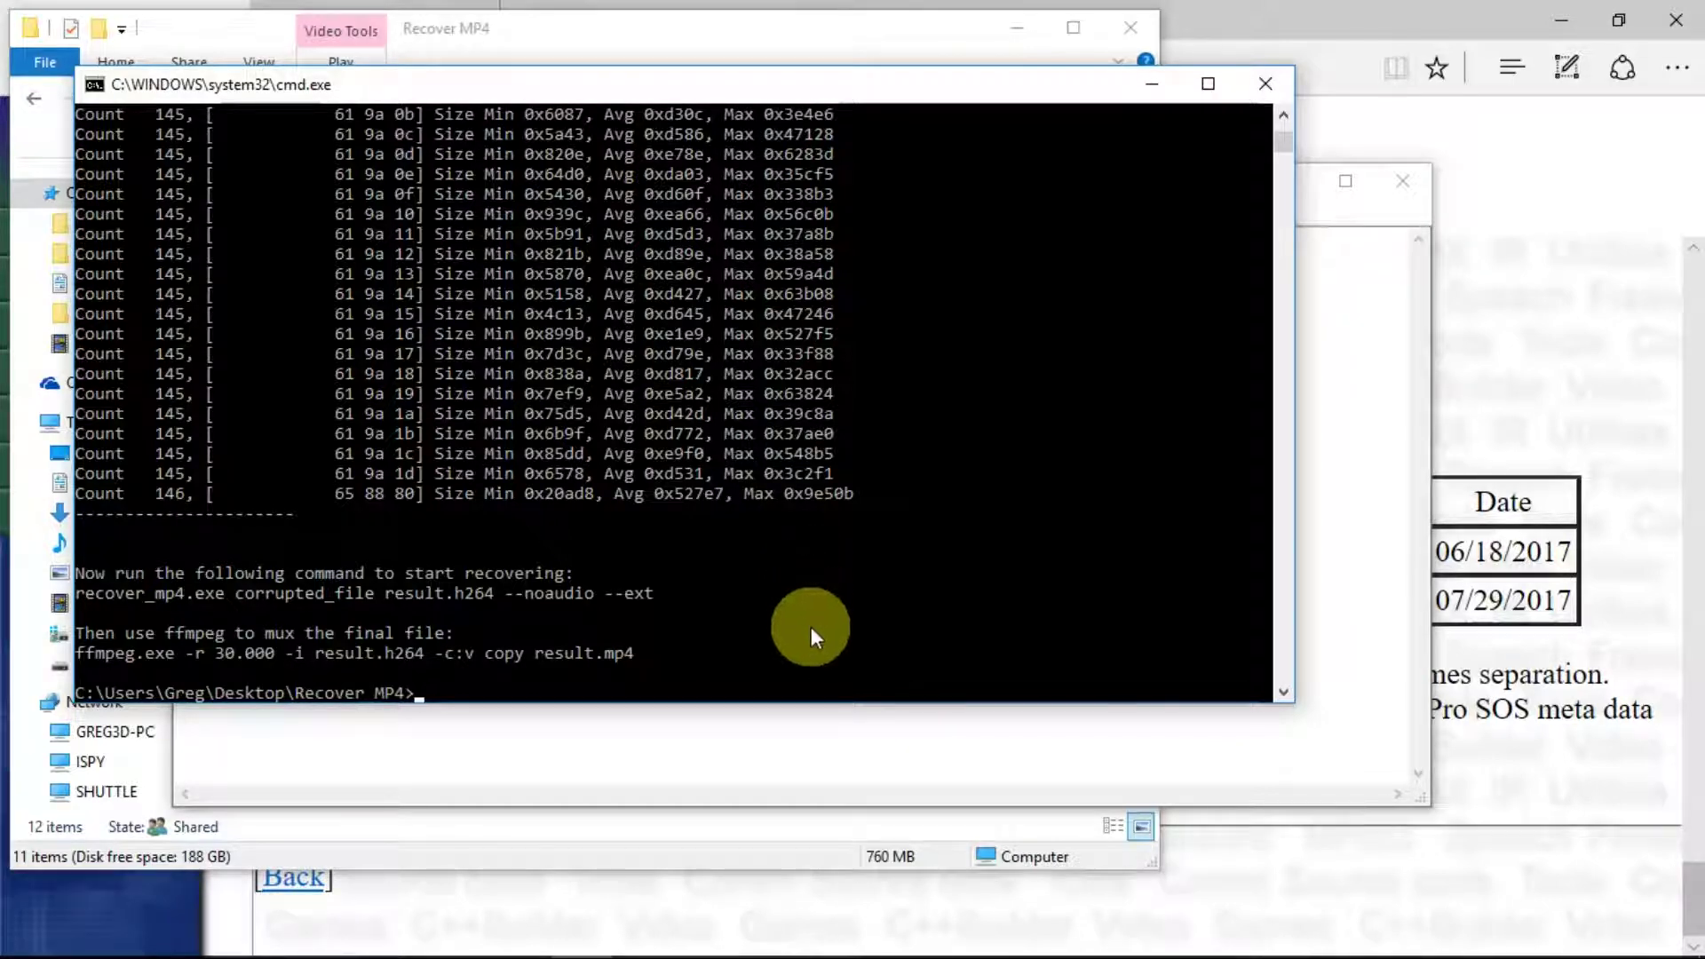
# Paste and run the recover command, creating finalised.h264, then view the Recover MP4 folder.
pyautogui.hotkey('ctrl', 'v')
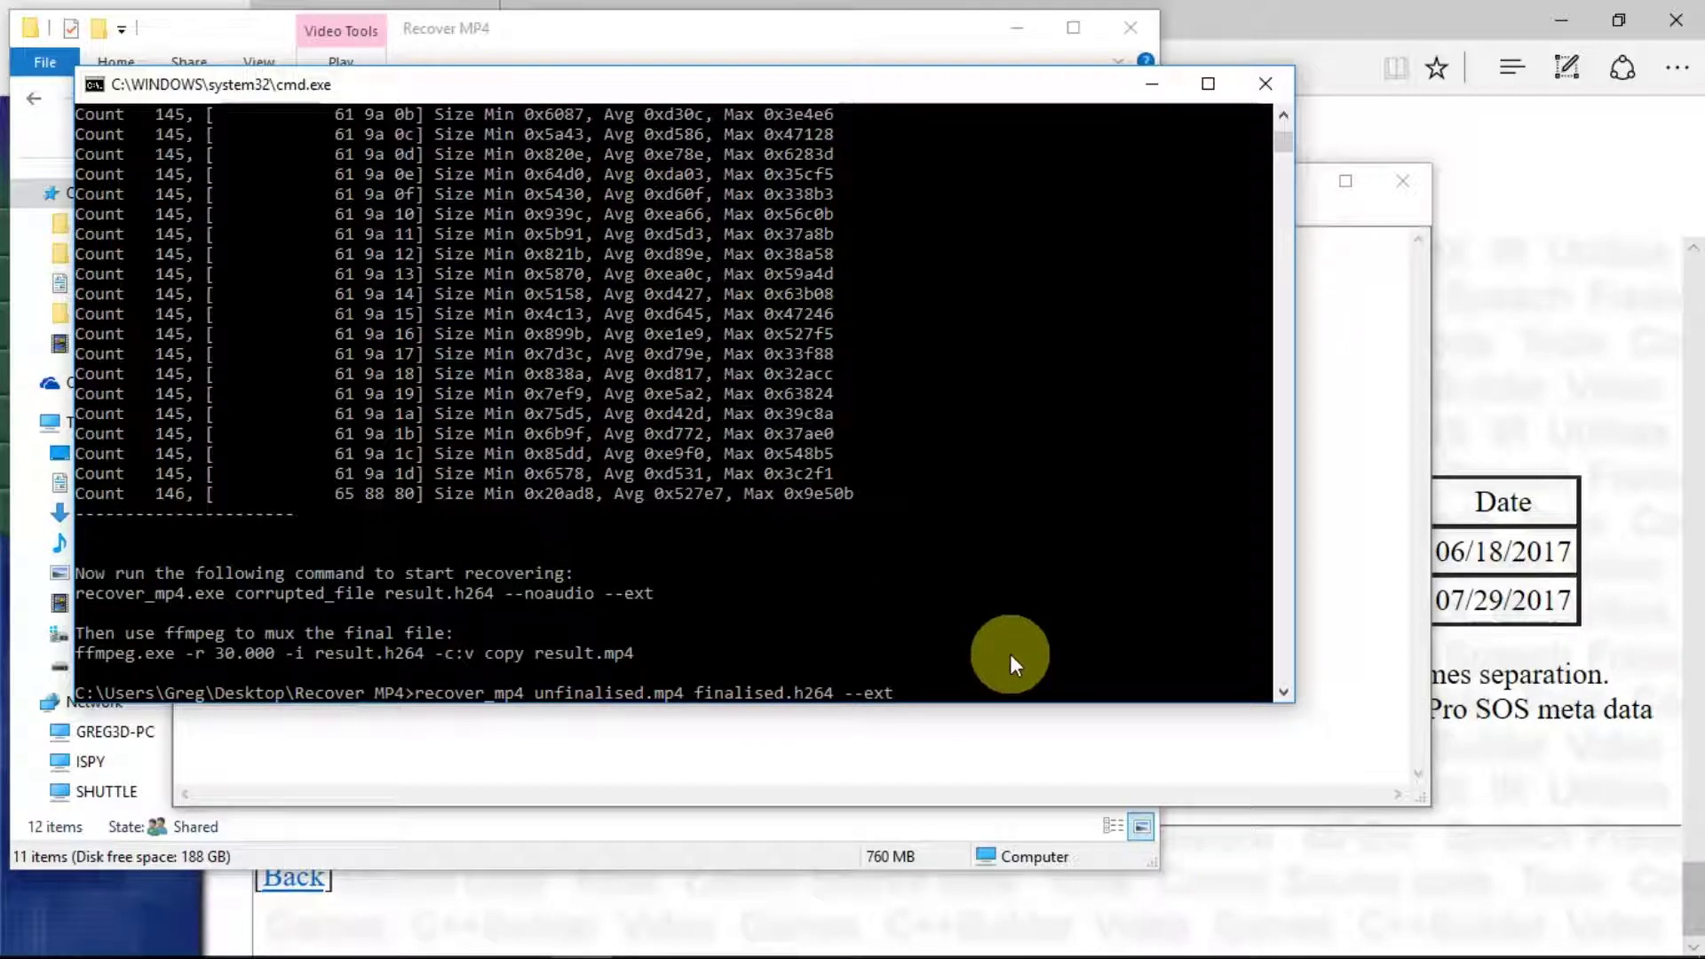
pyautogui.press('Return')
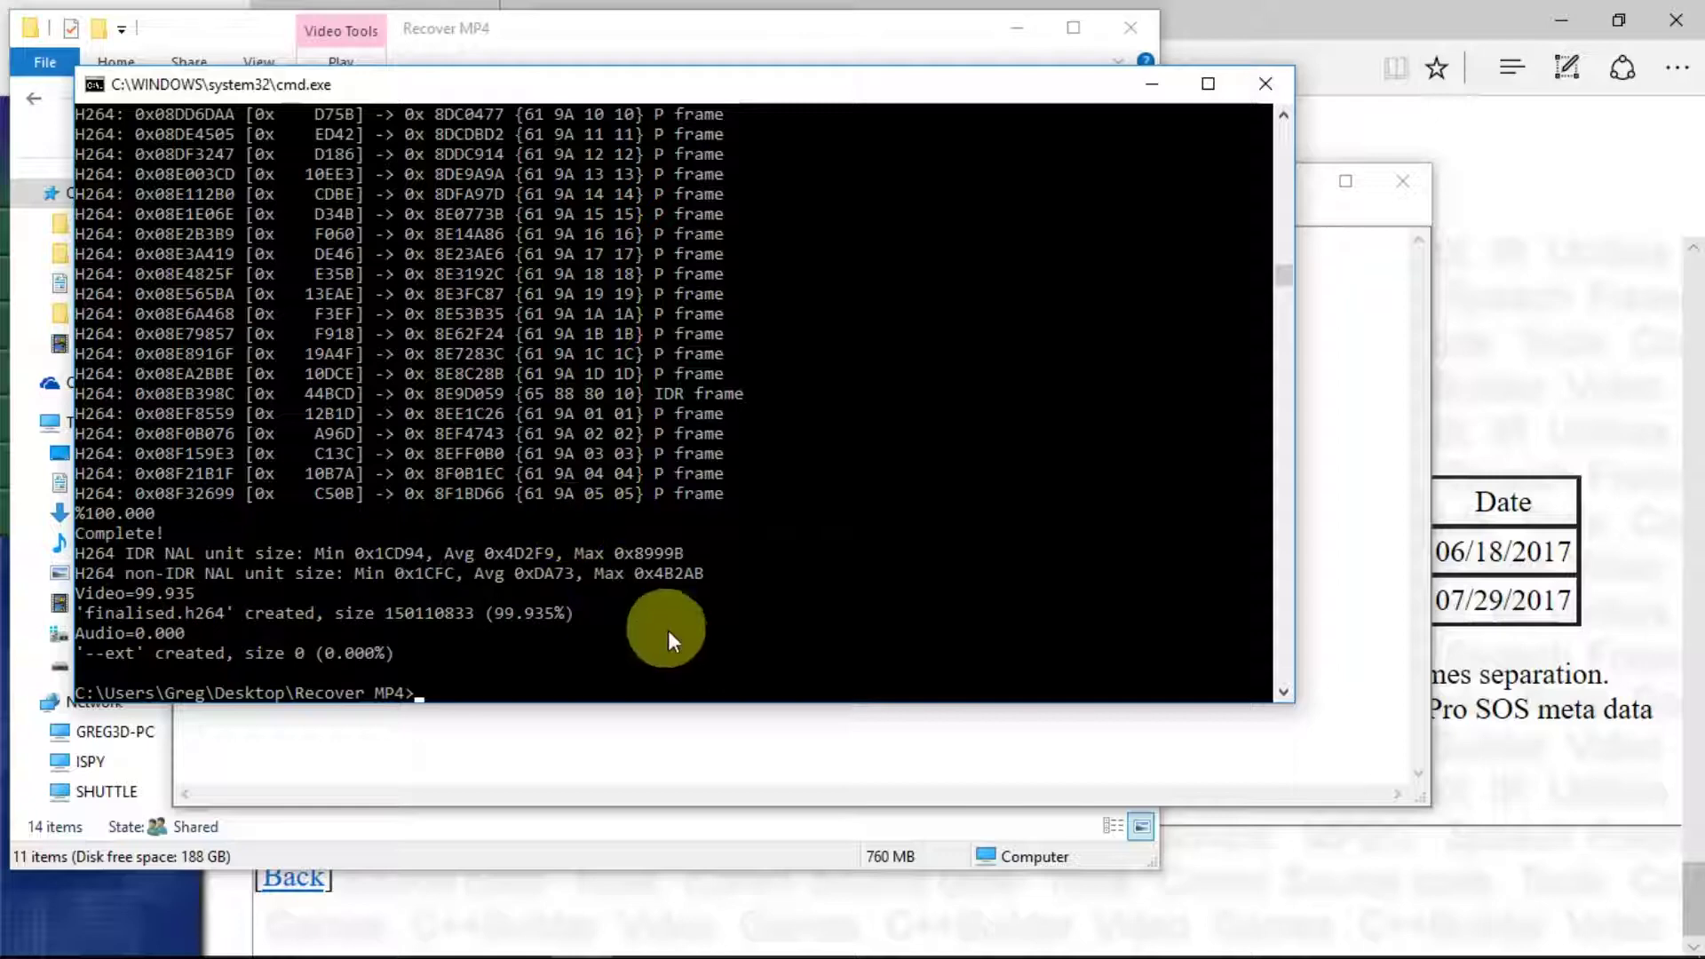
pyautogui.click(609, 829)
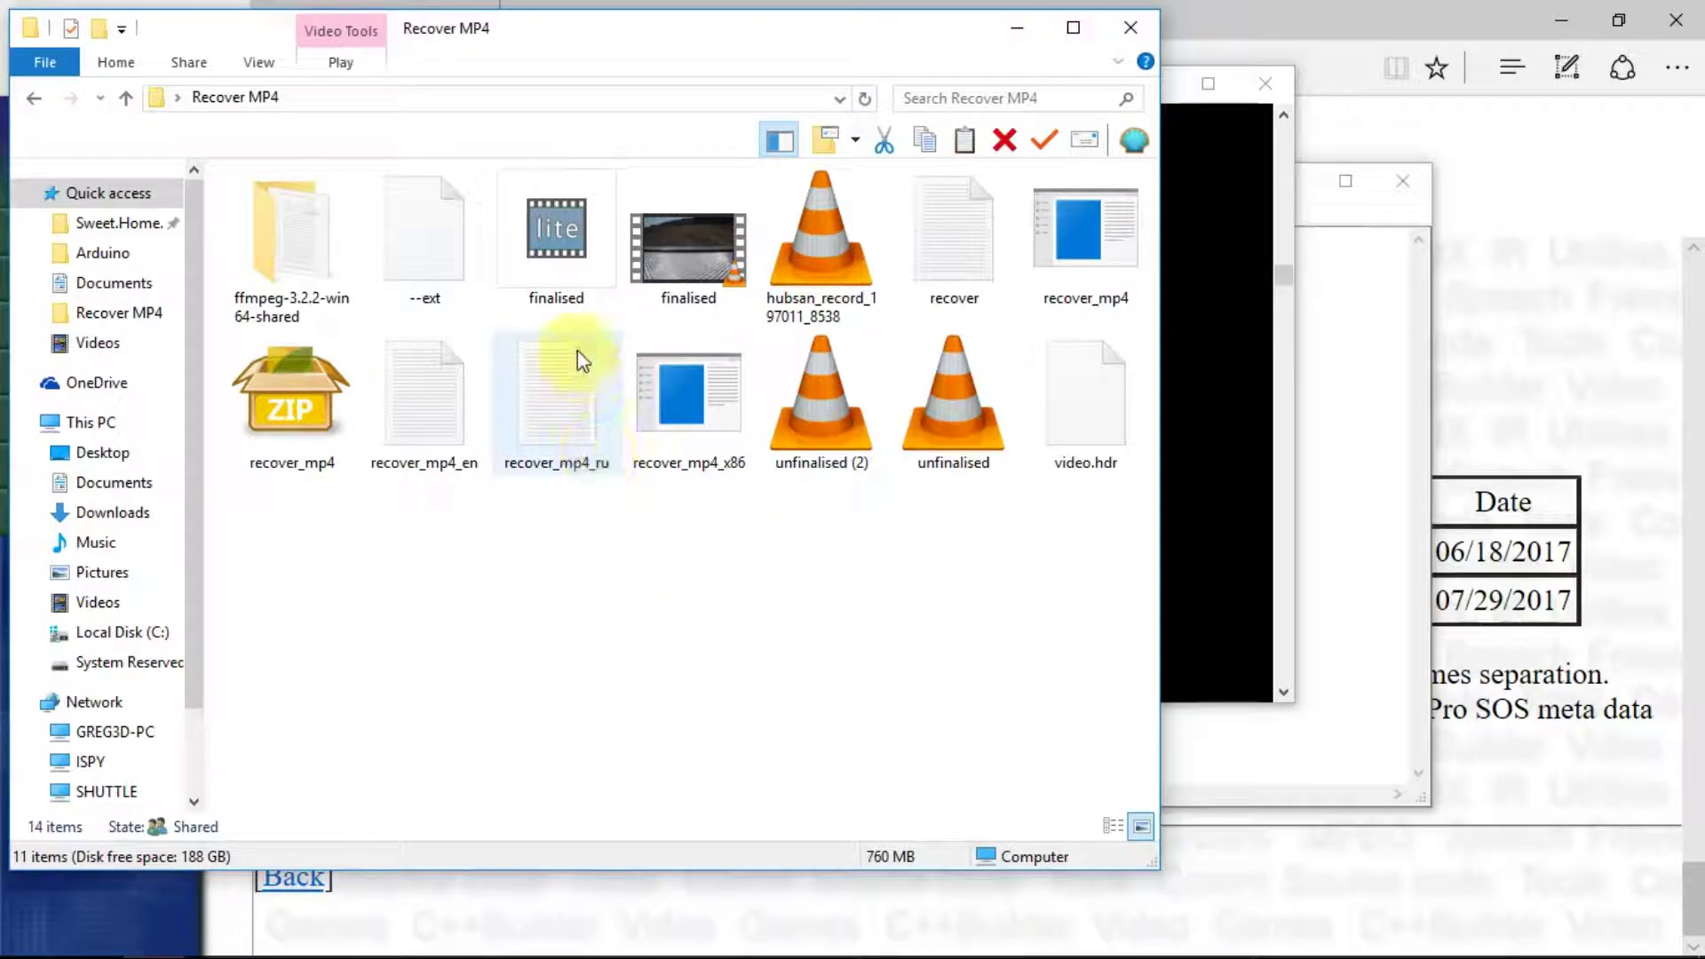
# Play the 143 MB finalised.h264 from the Recover MP4 folder in MediaPlayerLite.
pyautogui.moveTo(556, 266)
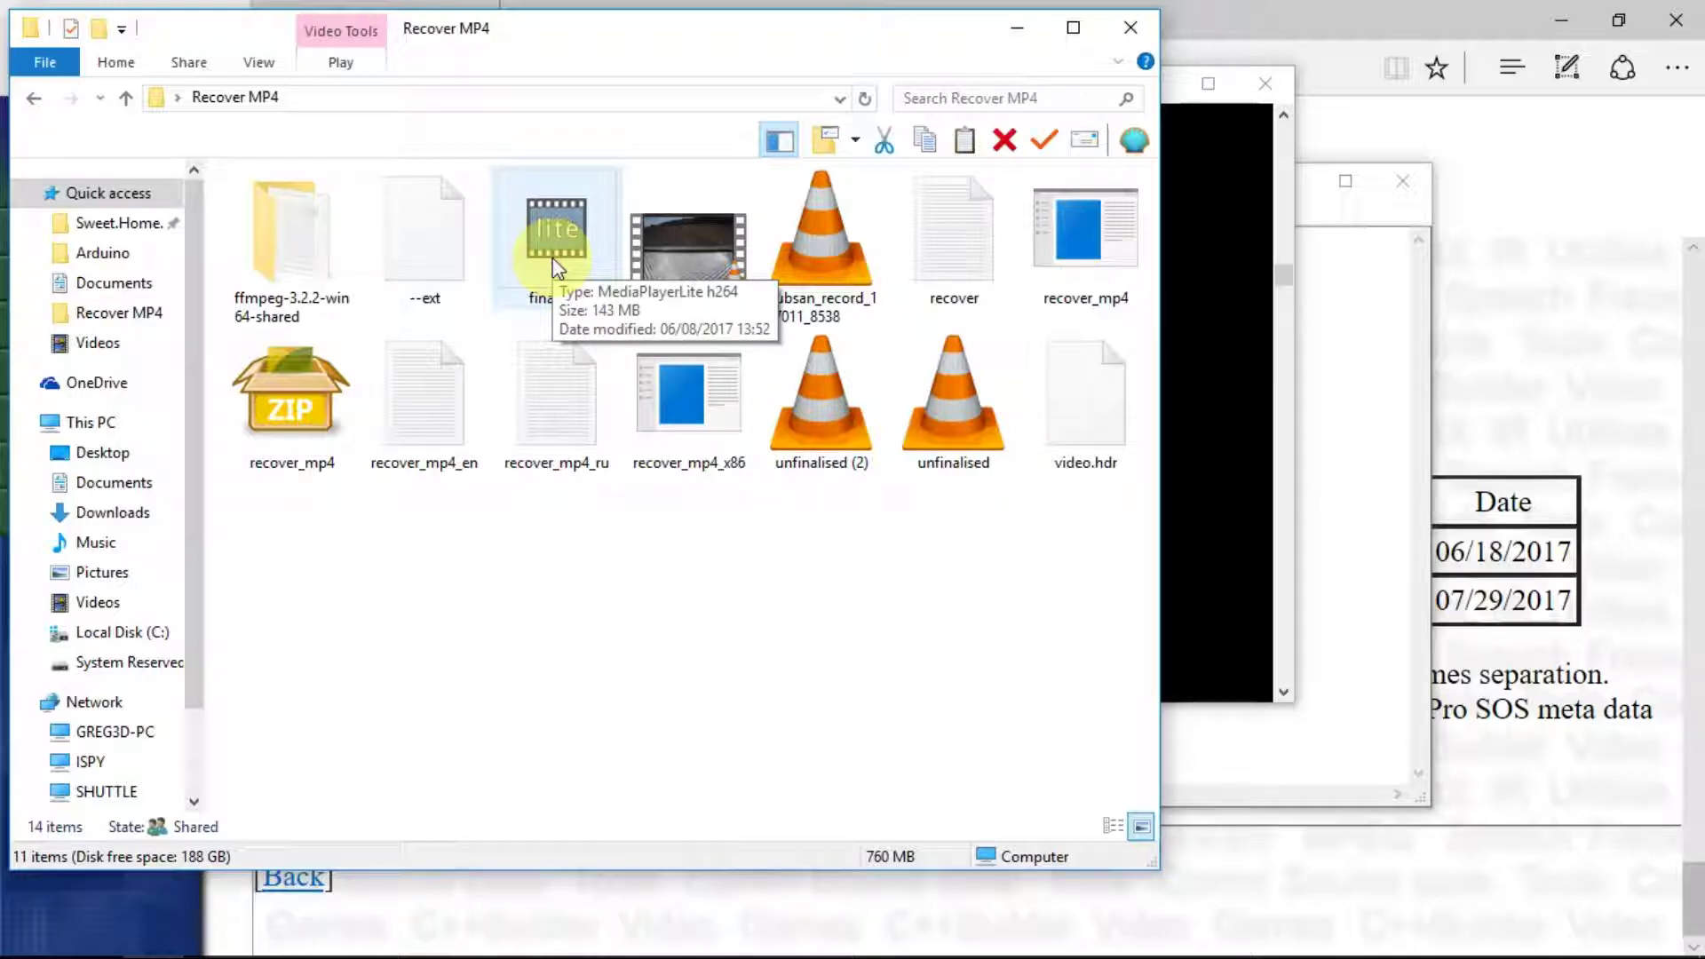
pyautogui.doubleClick(558, 222)
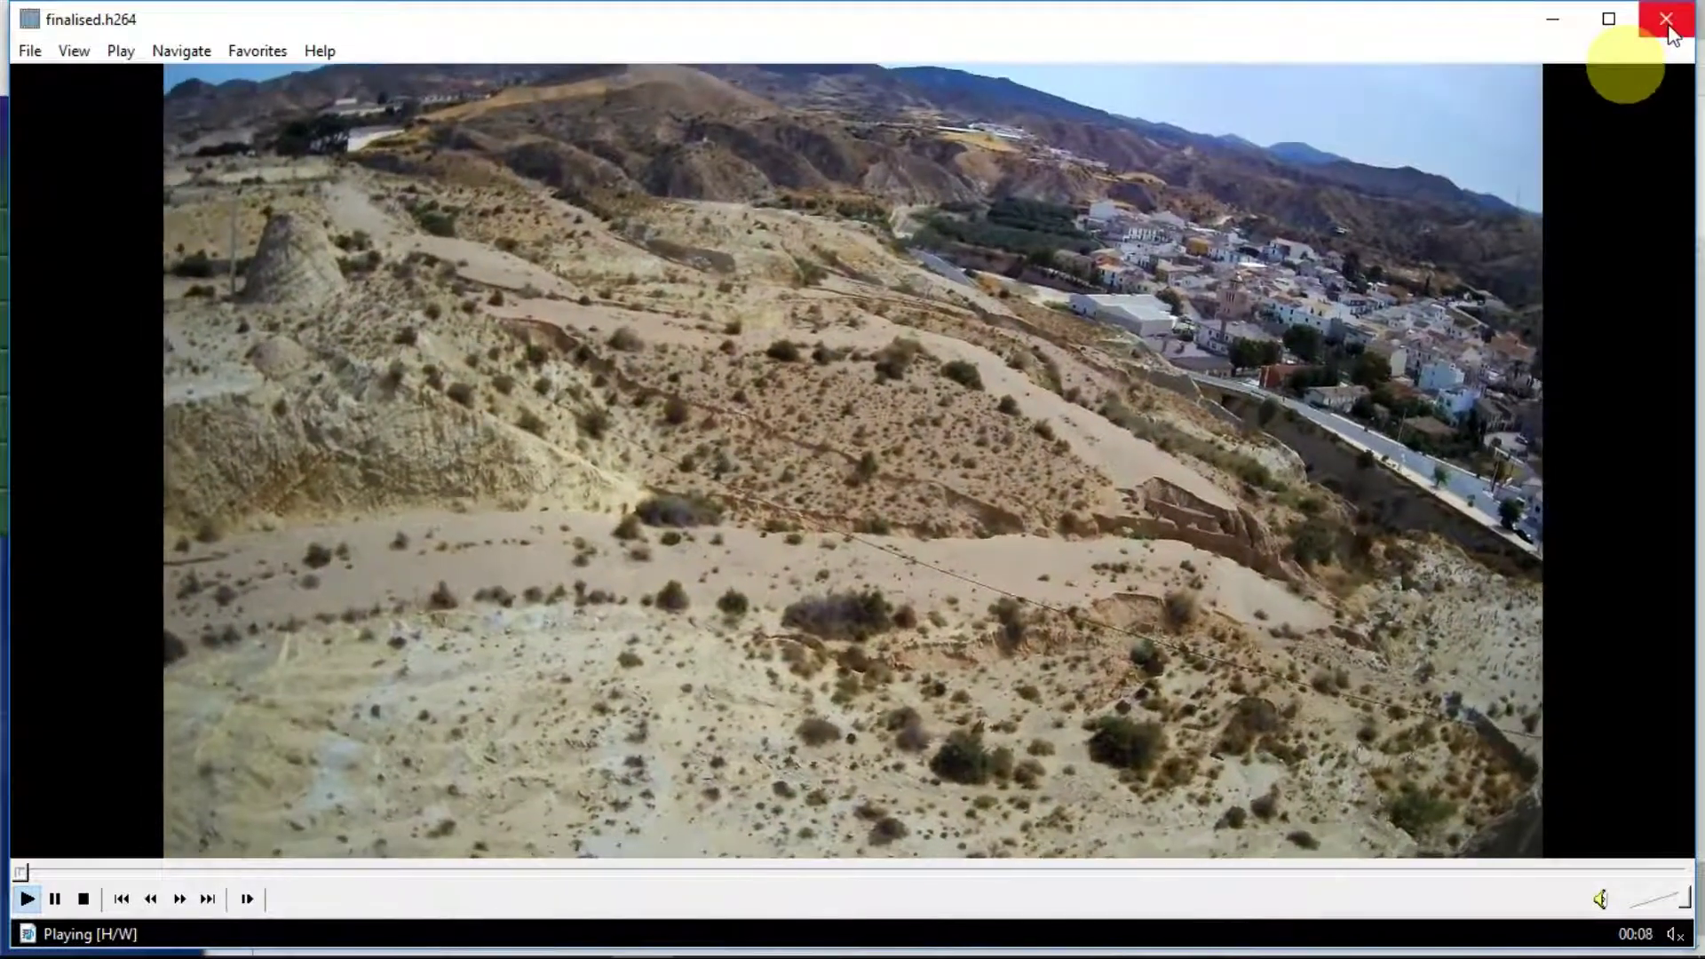
# Close Media Player Lite and switch to the recover_mp4 download page in Edge.
pyautogui.click(1666, 22)
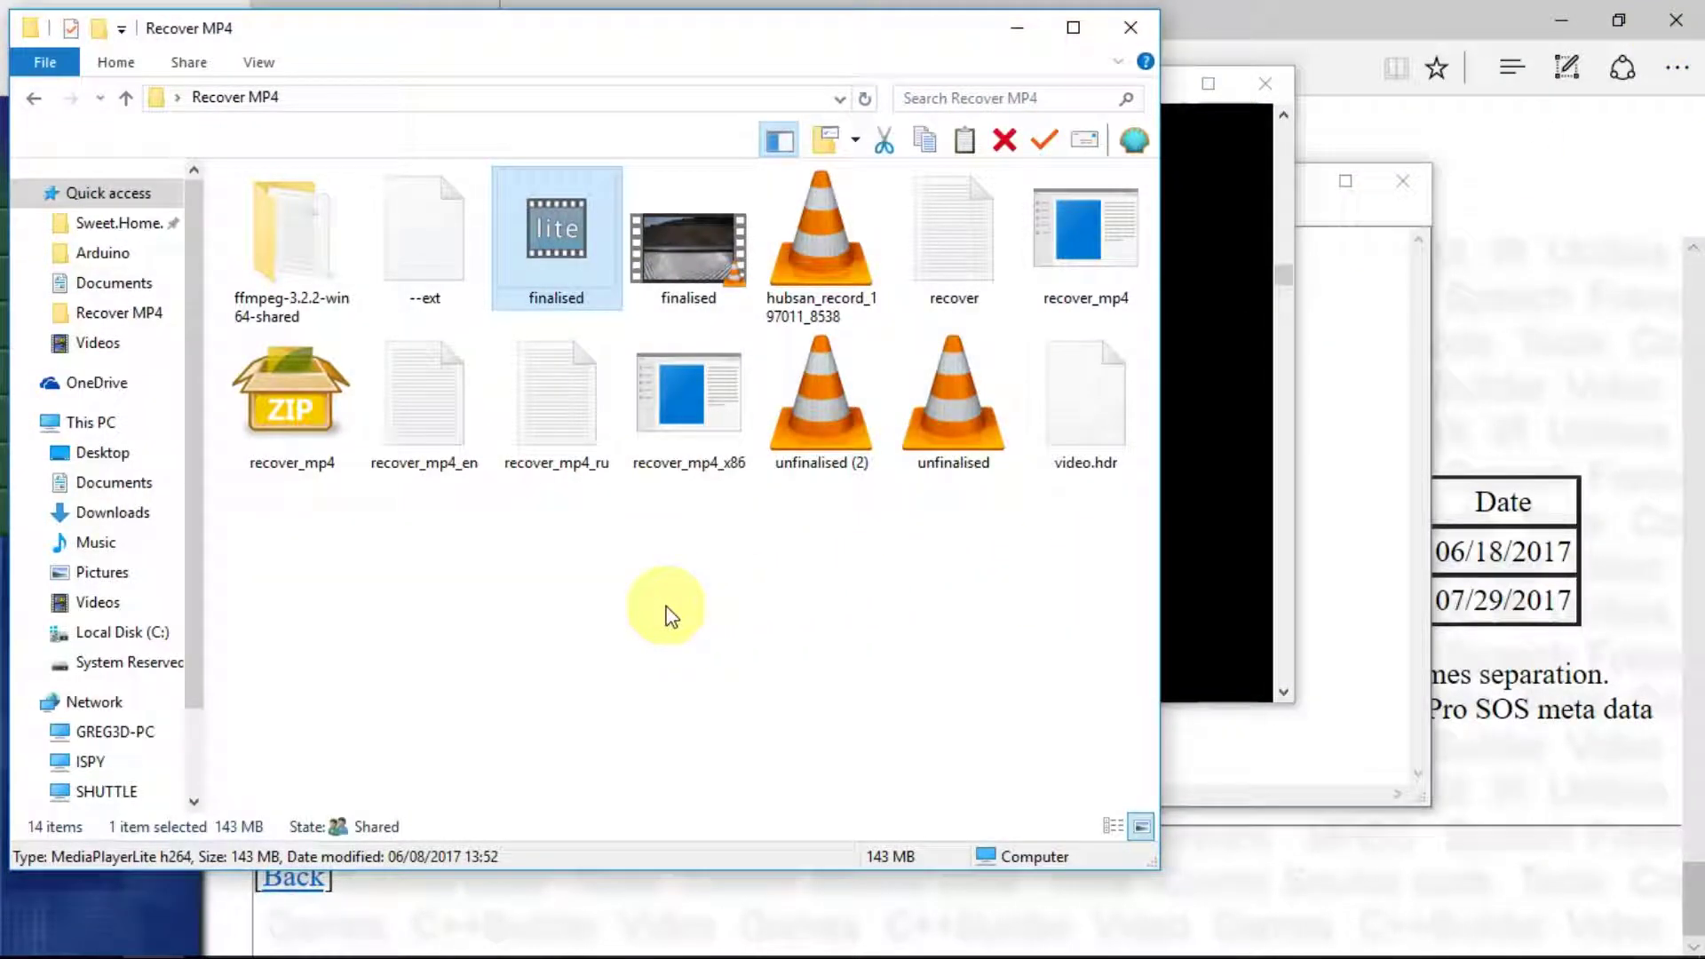
pyautogui.hotkey('alt', 'Tab')
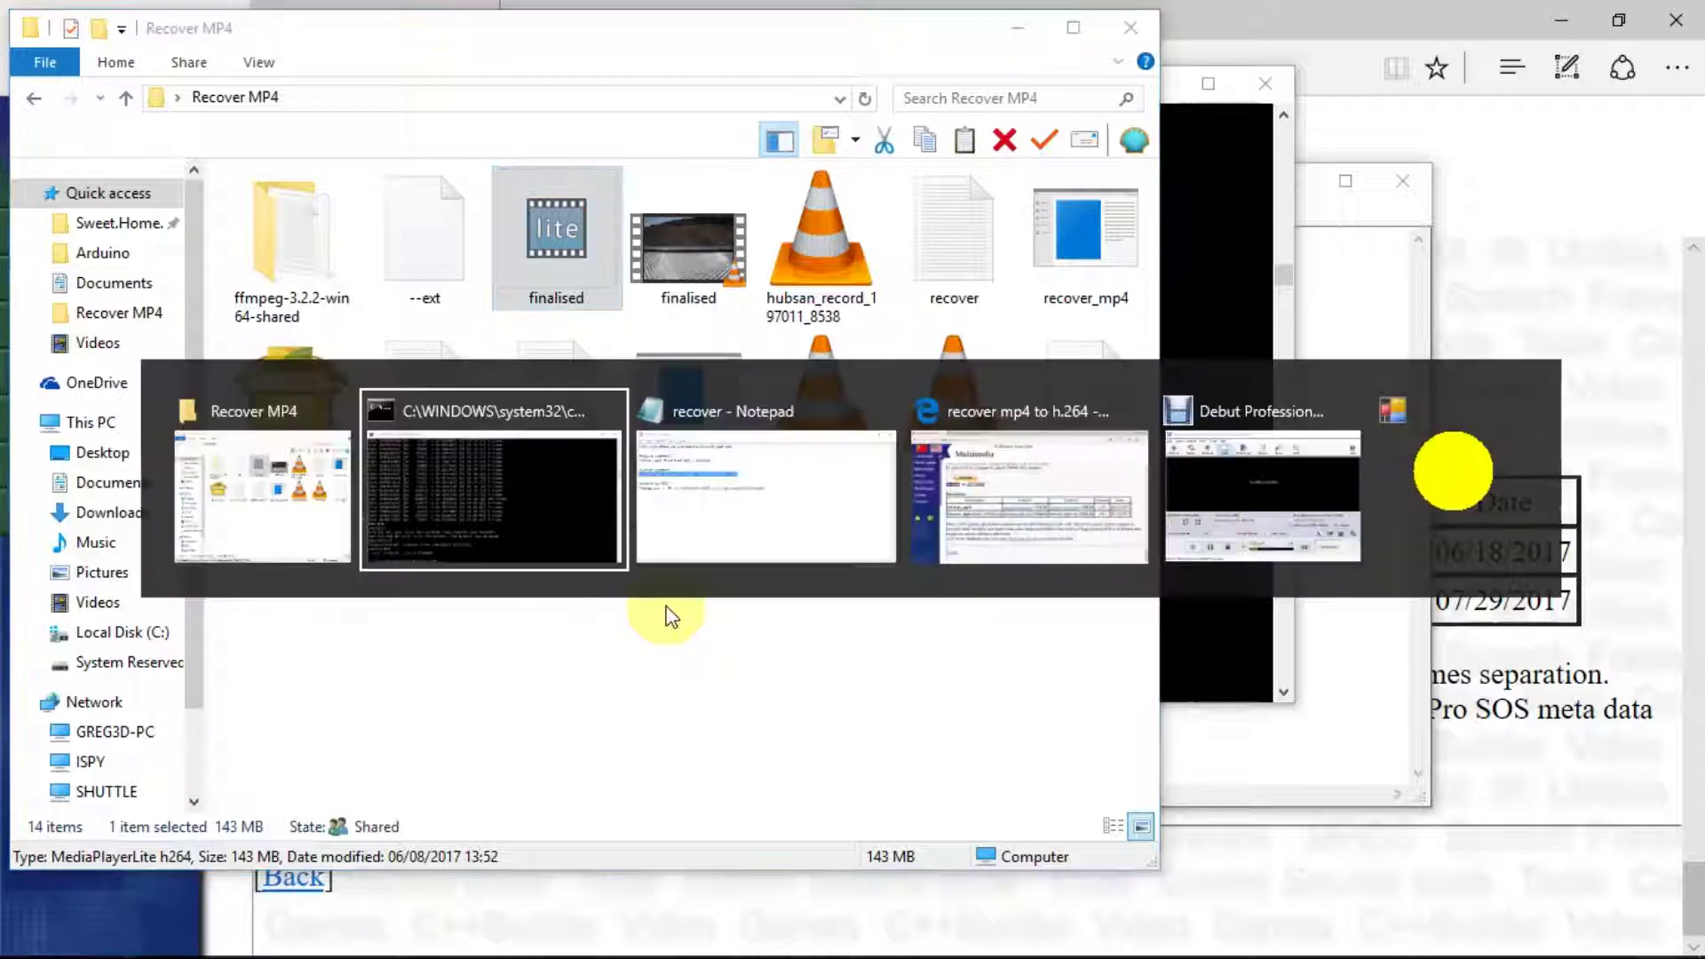
pyautogui.hotkey('alt', 'Tab')
pyautogui.hotkey('alt', 'Tab')
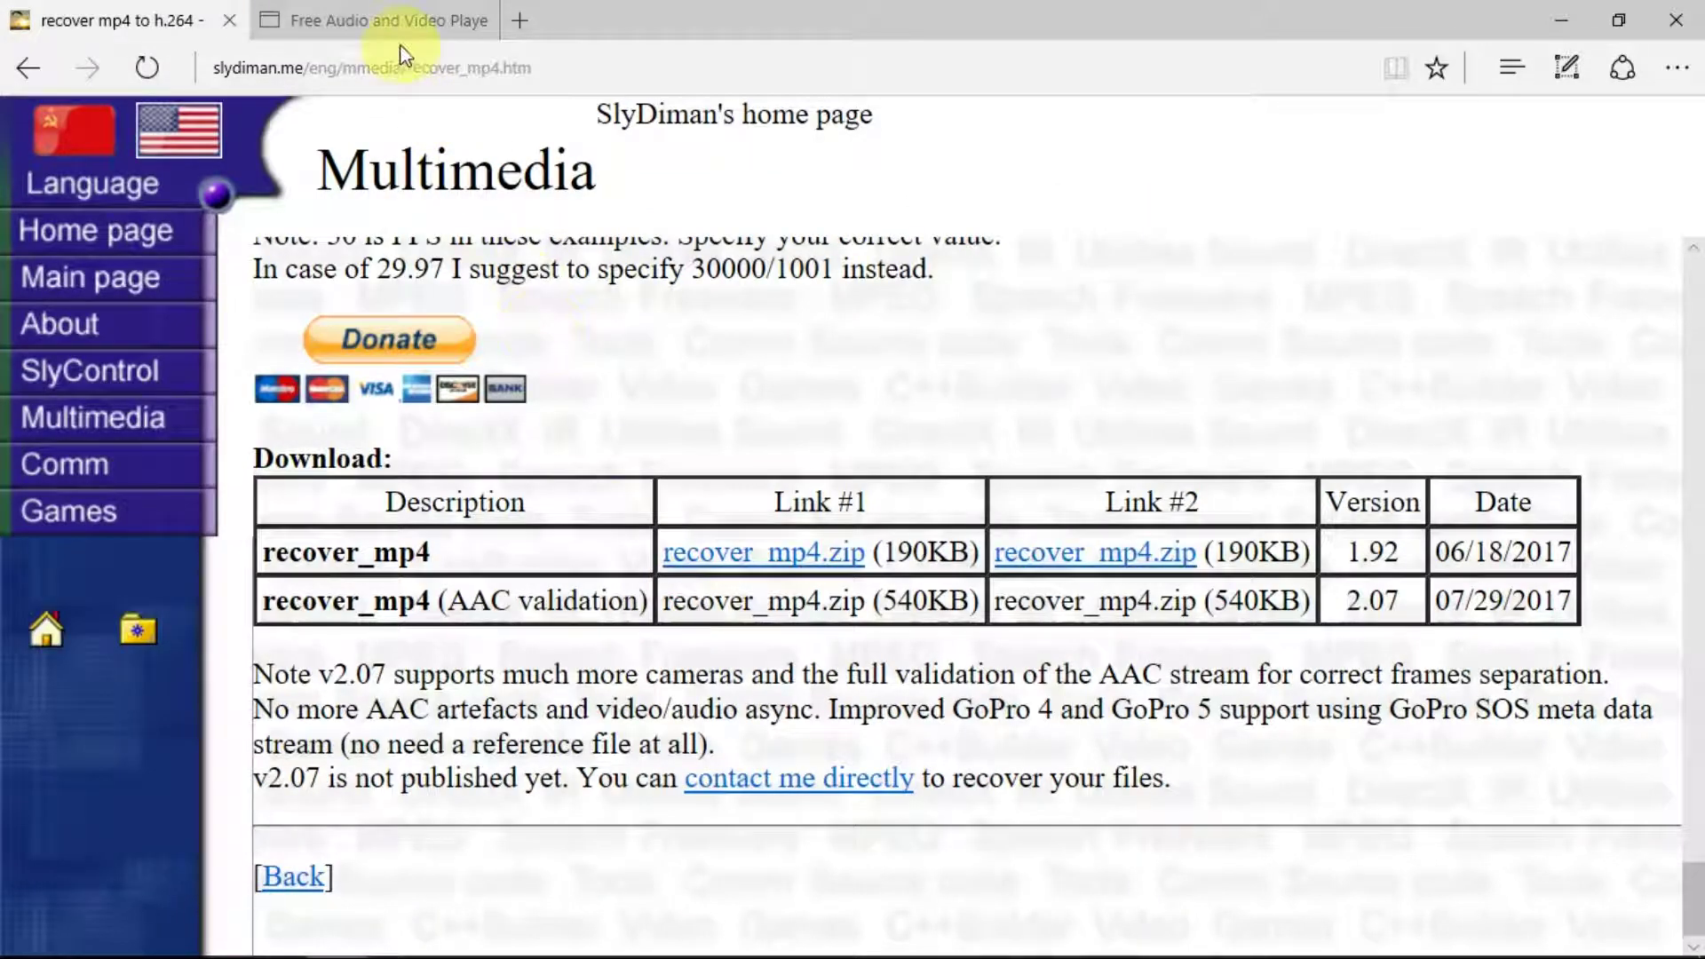
# View the MediaPlayerLite website tab, return to the recover_mp4 page, then bring up the Notepad notes.
pyautogui.click(387, 28)
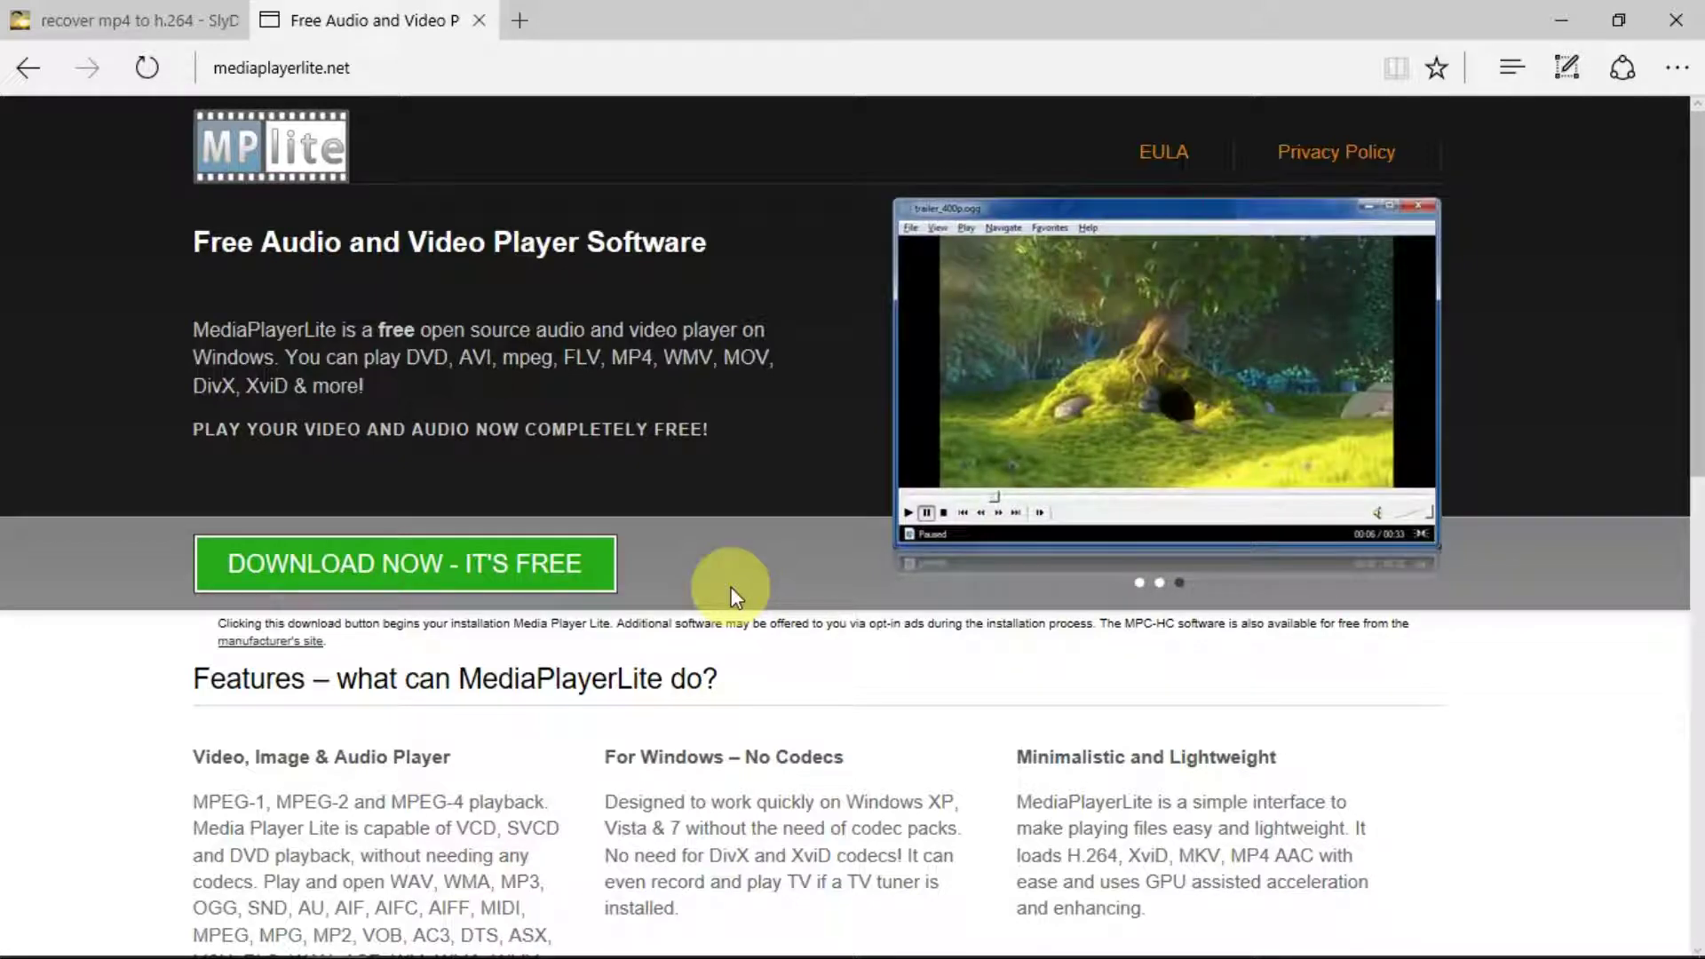
pyautogui.click(197, 24)
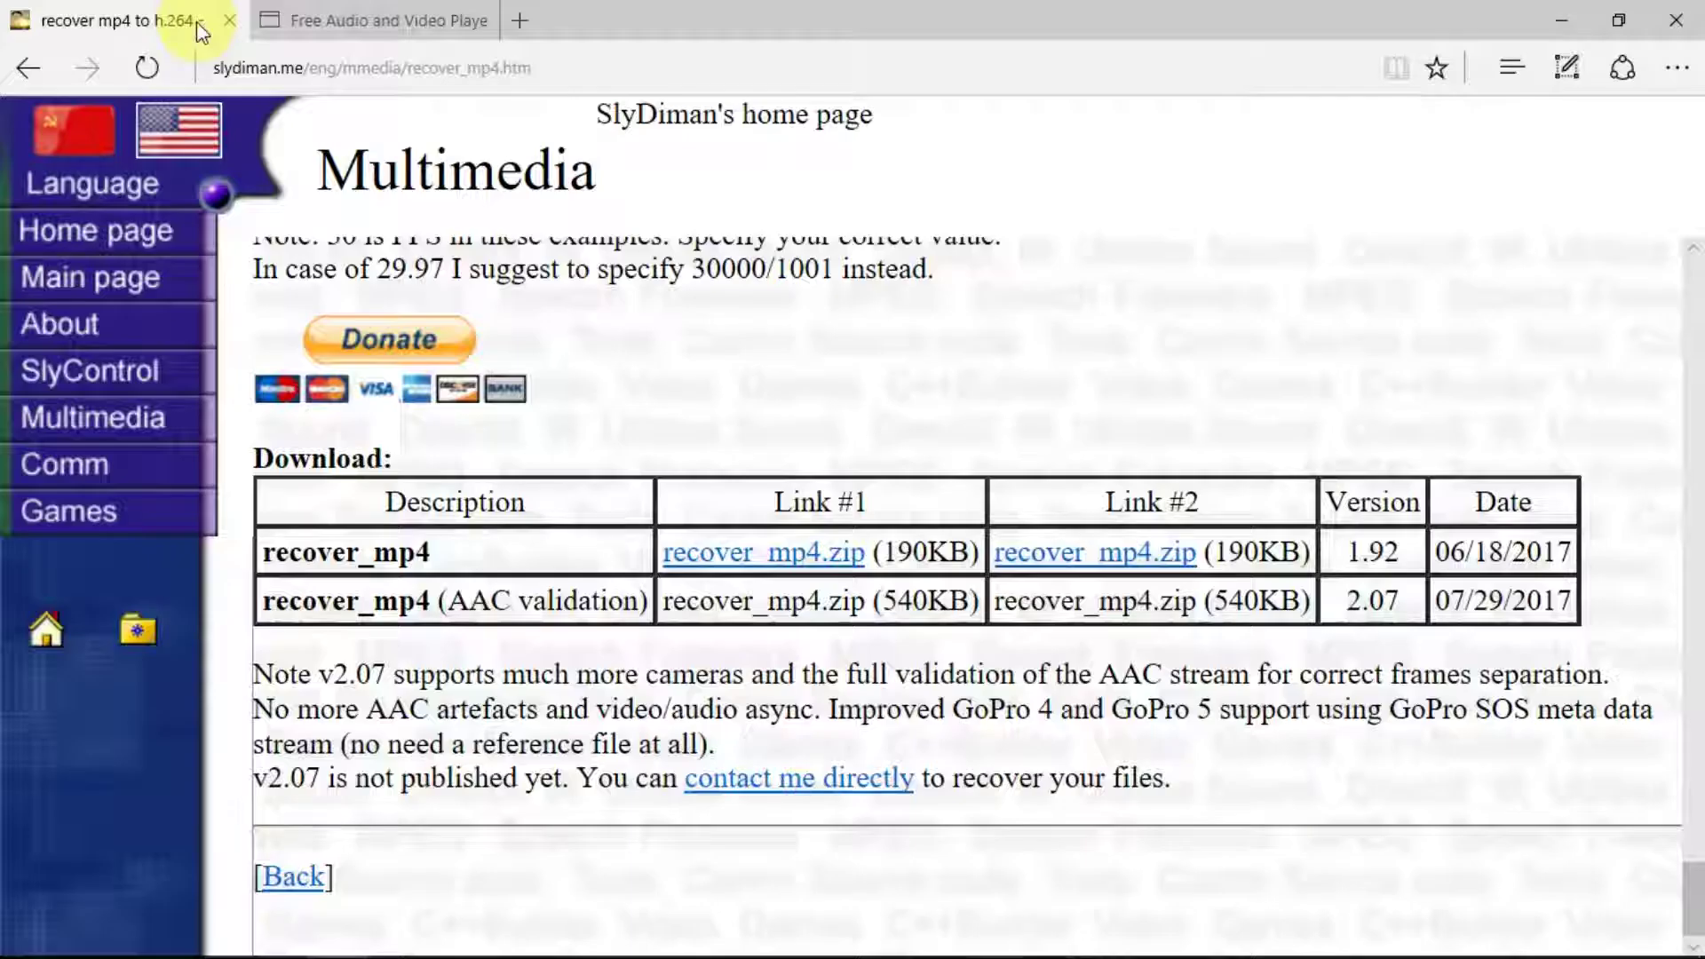
pyautogui.hotkey('alt', 'Tab')
pyautogui.press('Tab')
pyautogui.press('Tab')
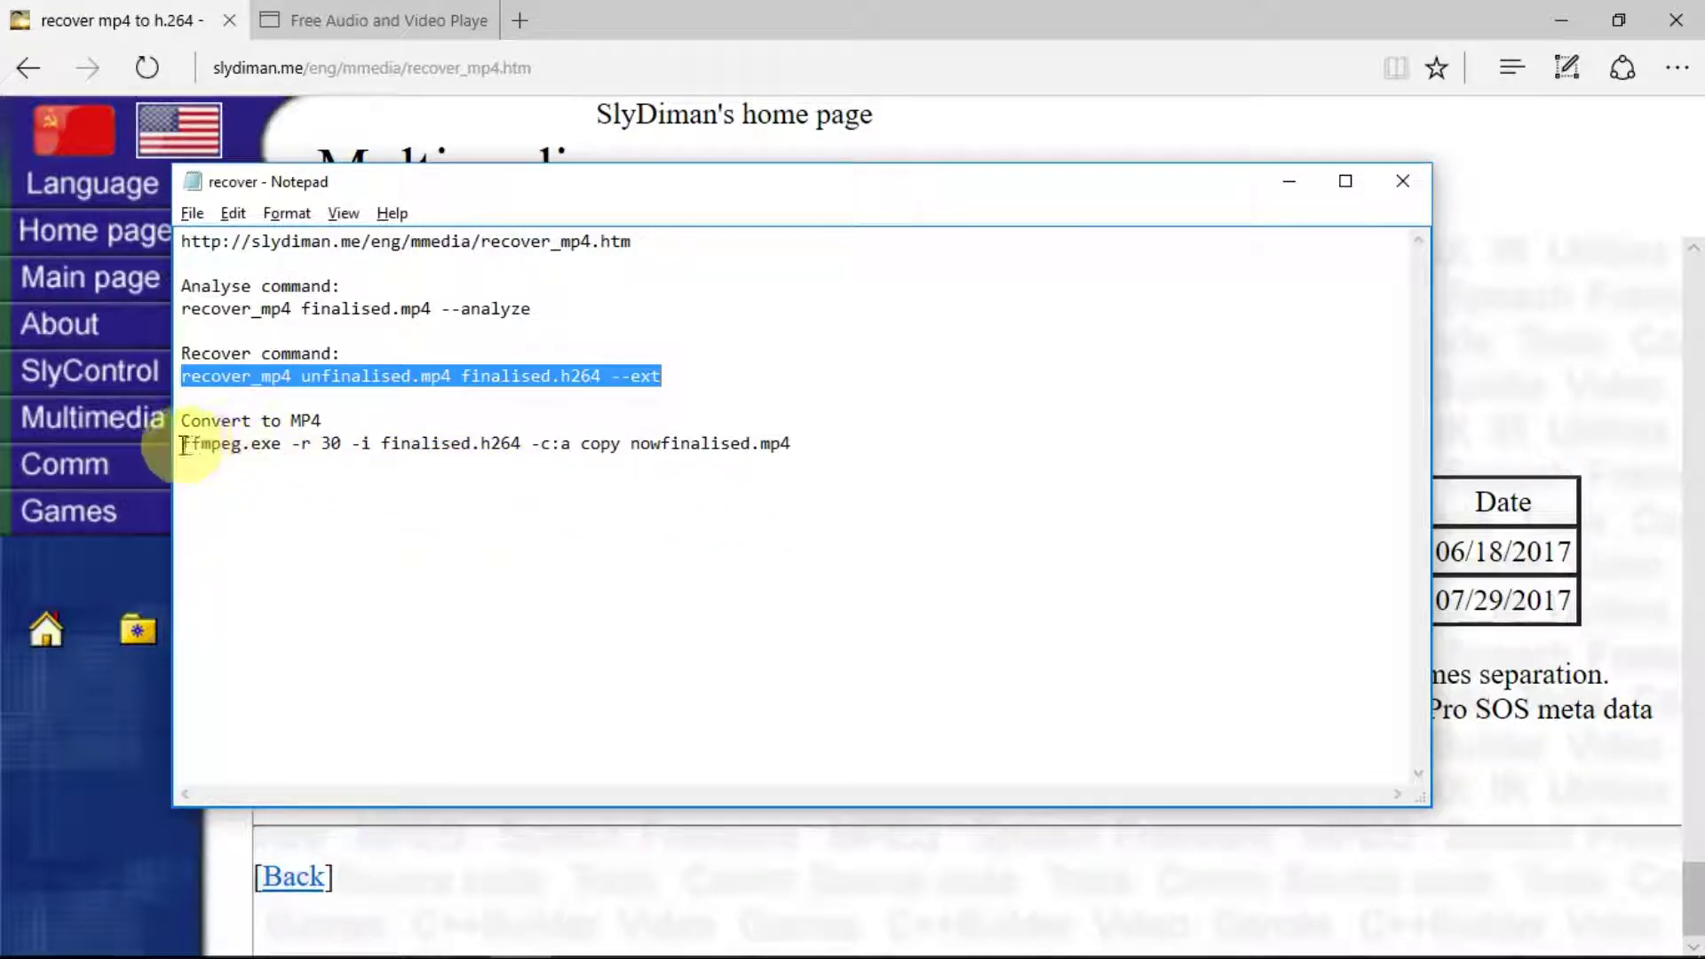
# Copy the 'ffmpeg.exe -r 30 -i finalised.h264 -c:a copy nowfinalised.mp4' line and return to Recover MP4.
pyautogui.moveTo(181, 444); pyautogui.dragTo(835, 447)
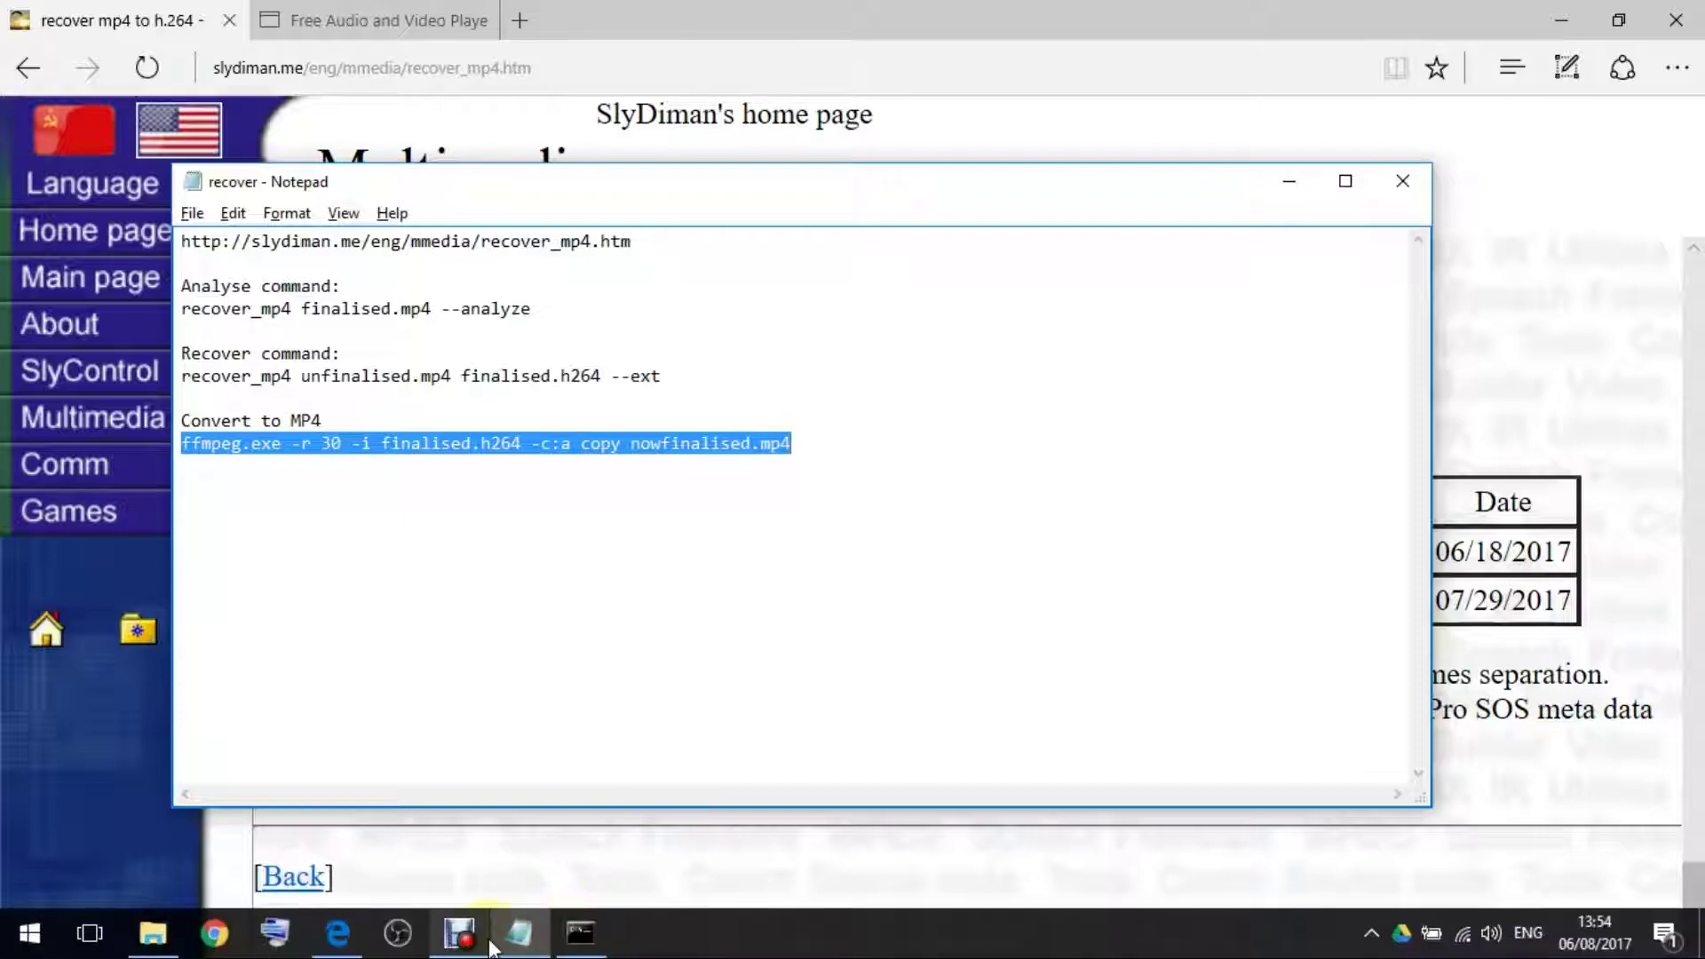
pyautogui.moveTo(490, 938)
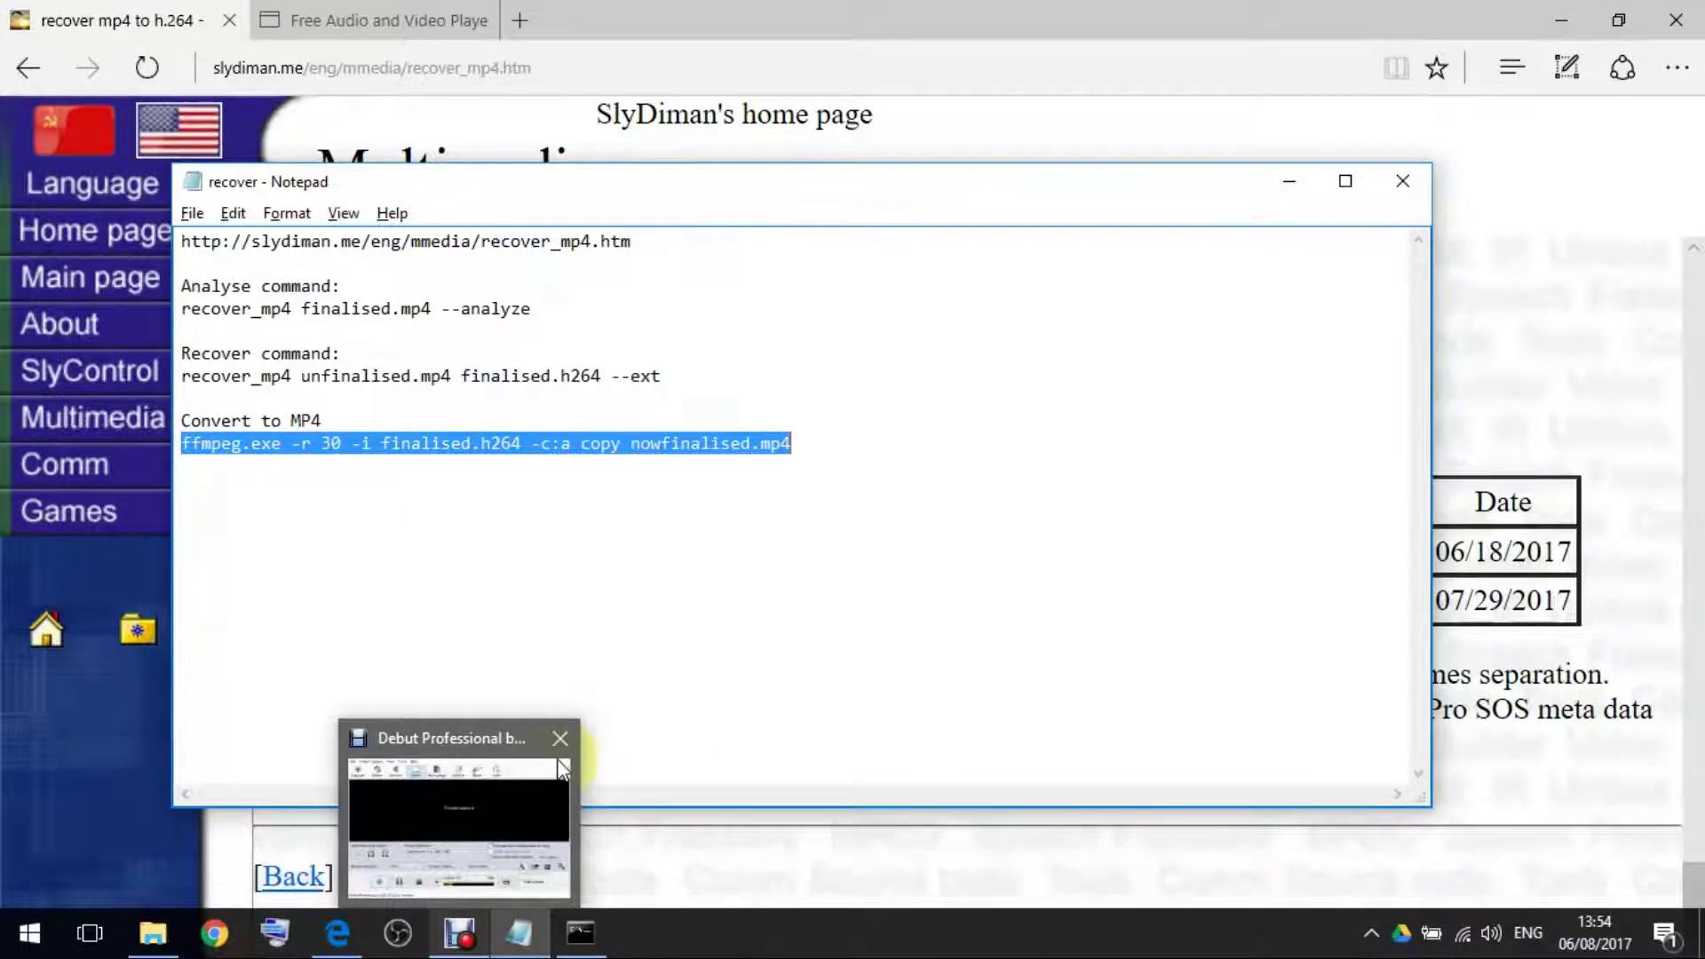
pyautogui.hotkey('alt', 'Tab')
pyautogui.hotkey('alt', 'Tab')
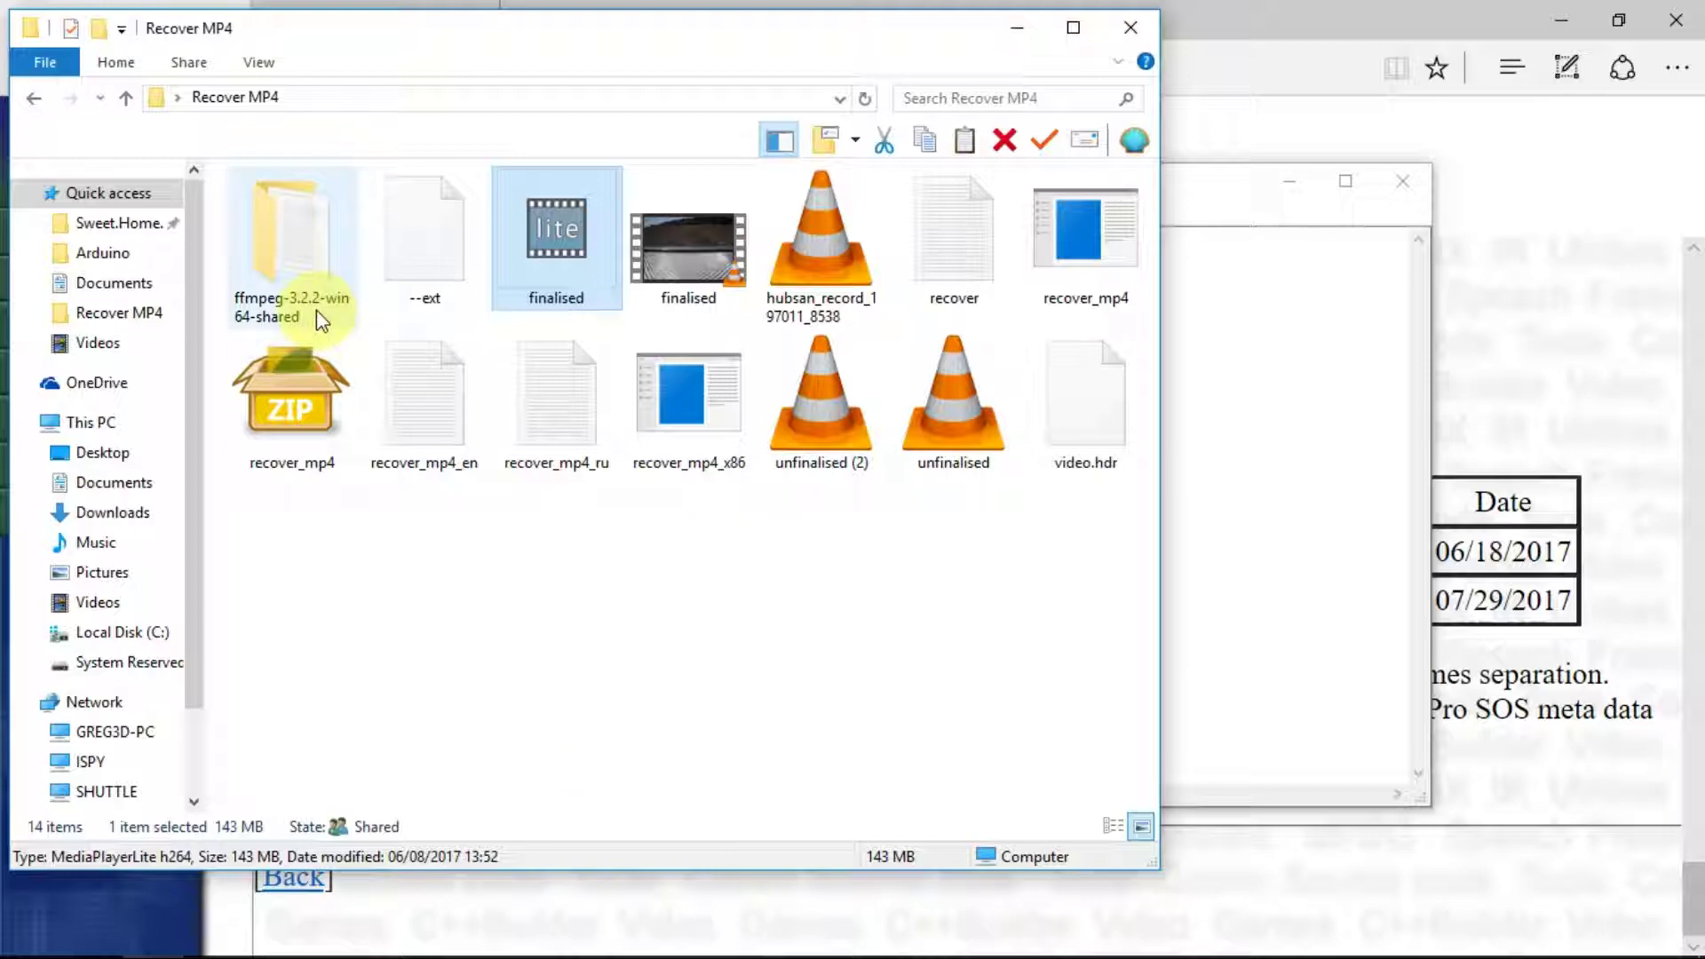
# Look inside the ffmpeg-3.2.2-win64-shared bin folder, then cut finalised.h264 from Recover MP4.
pyautogui.doubleClick(286, 242)
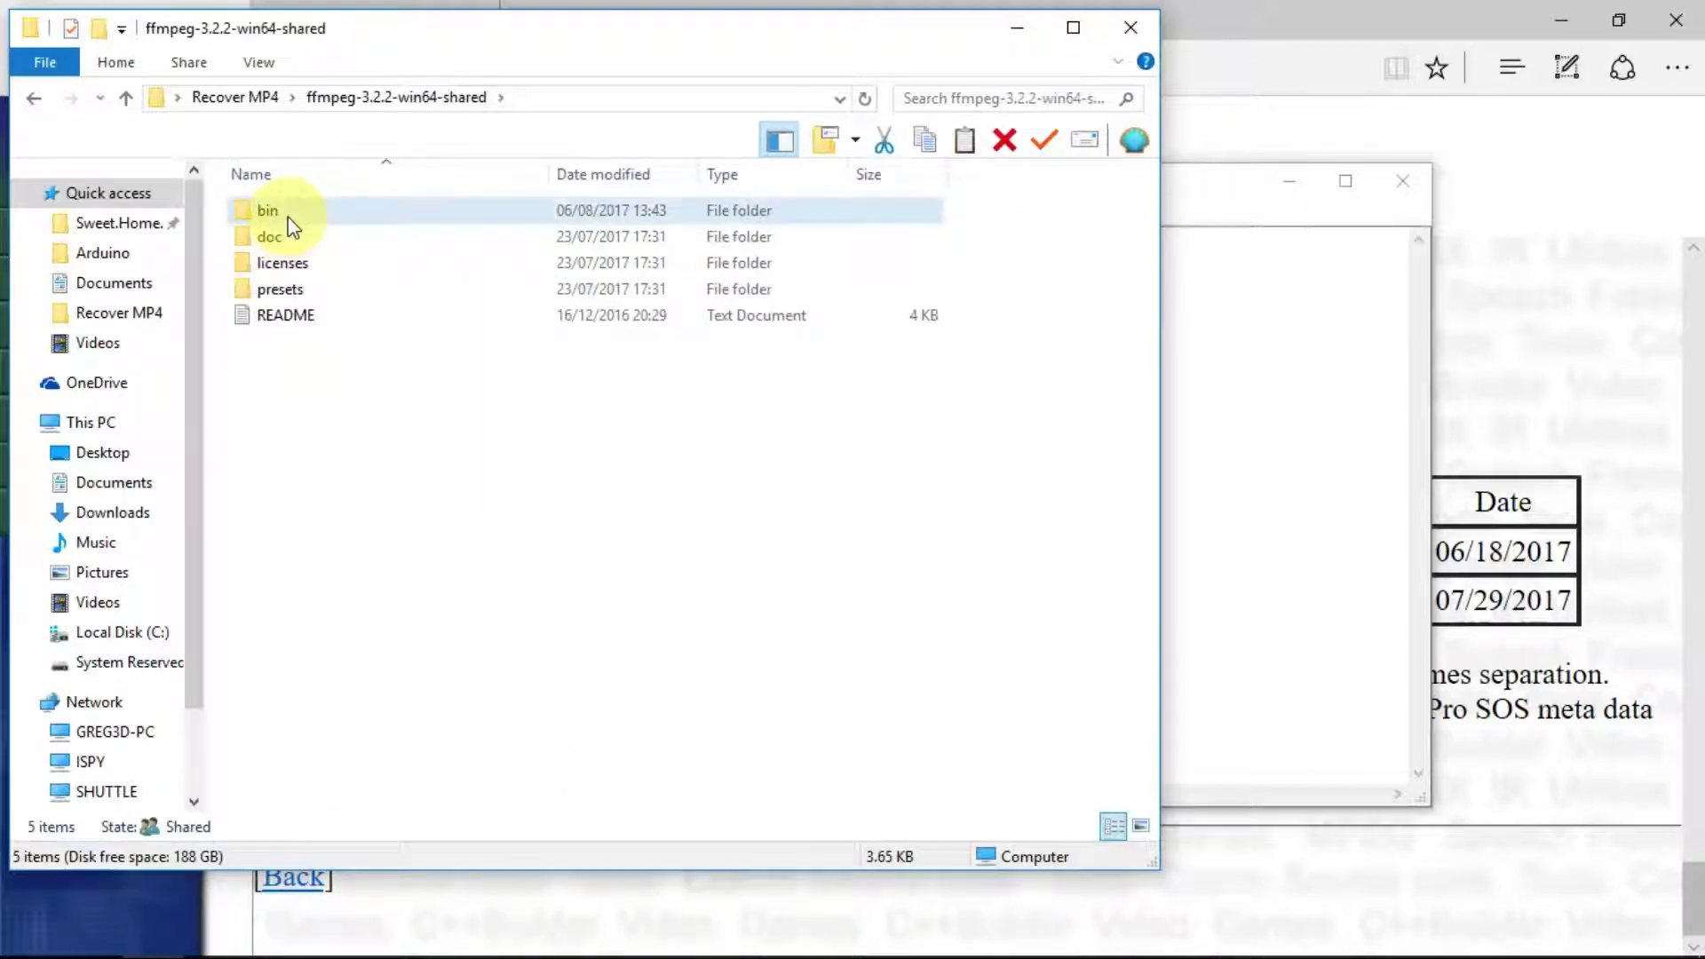
pyautogui.doubleClick(286, 217)
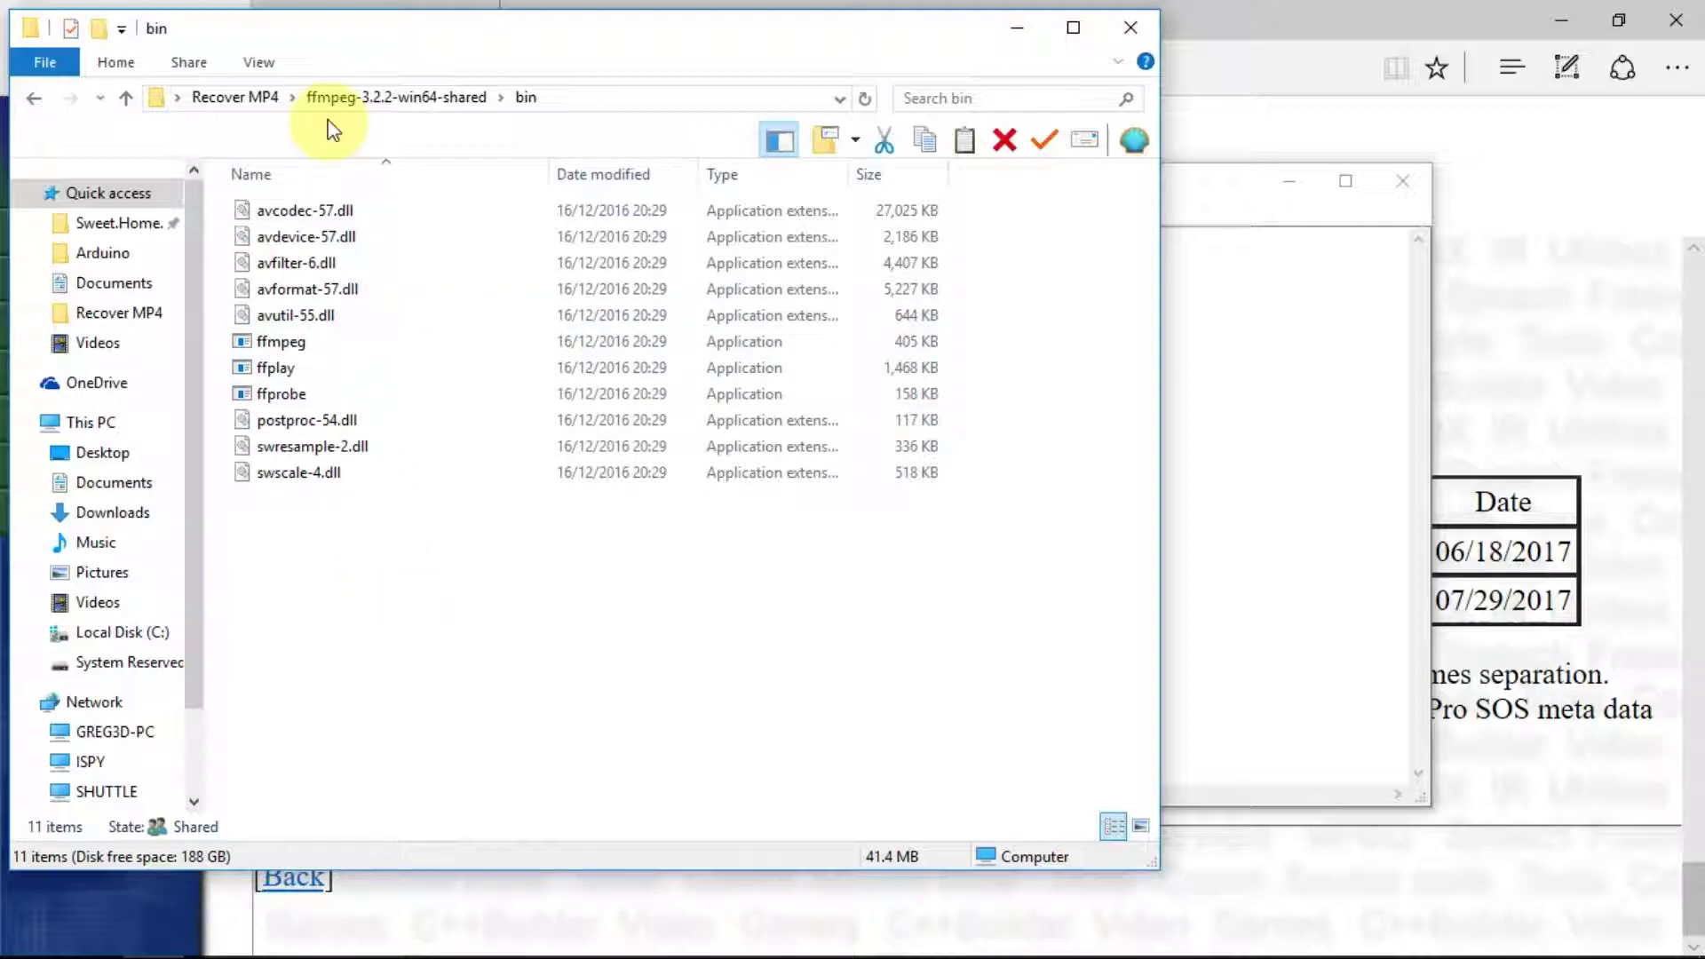
pyautogui.click(248, 100)
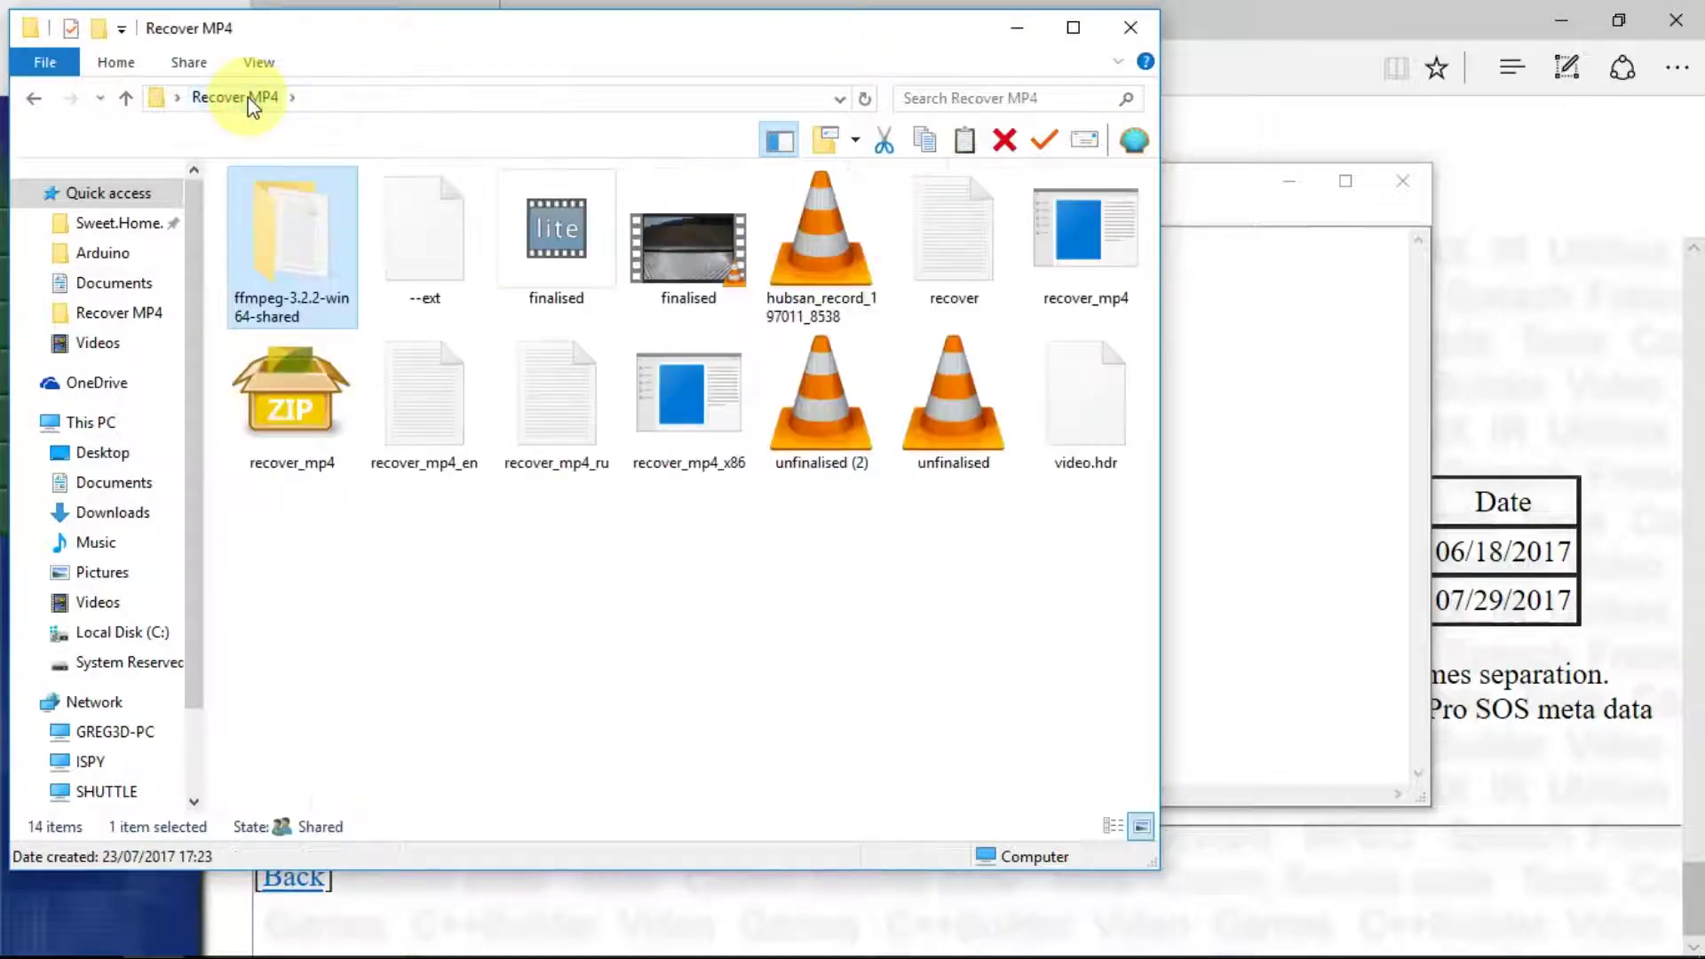
pyautogui.click(535, 225)
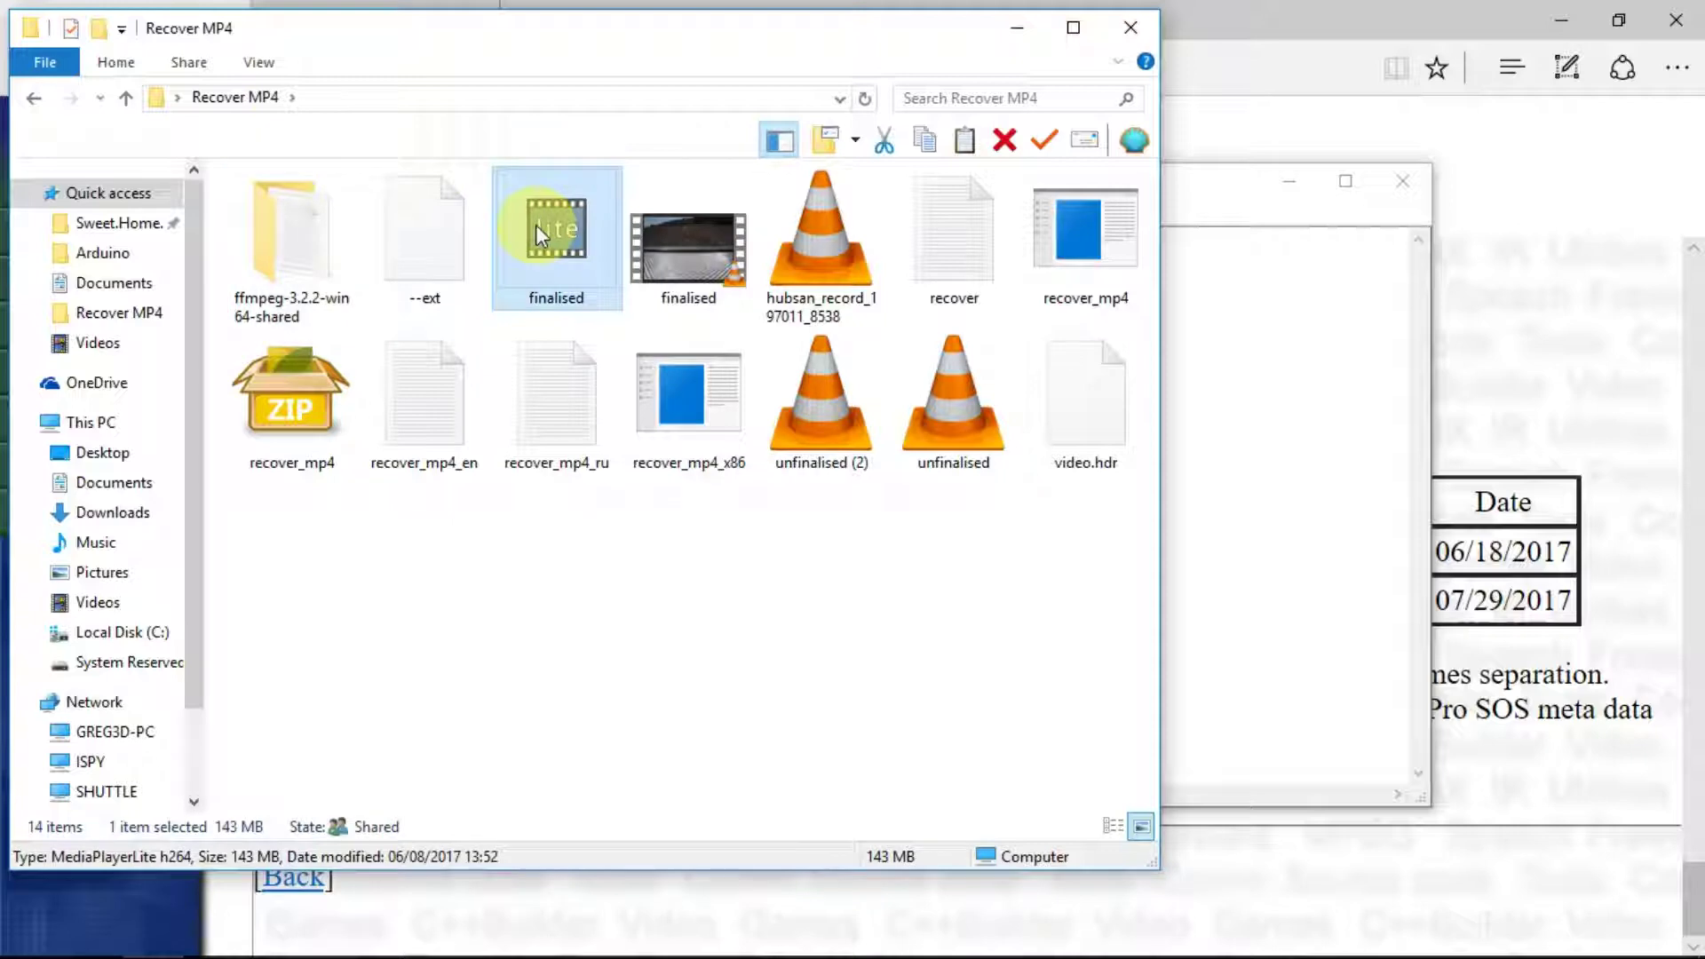
pyautogui.rightClick(535, 225)
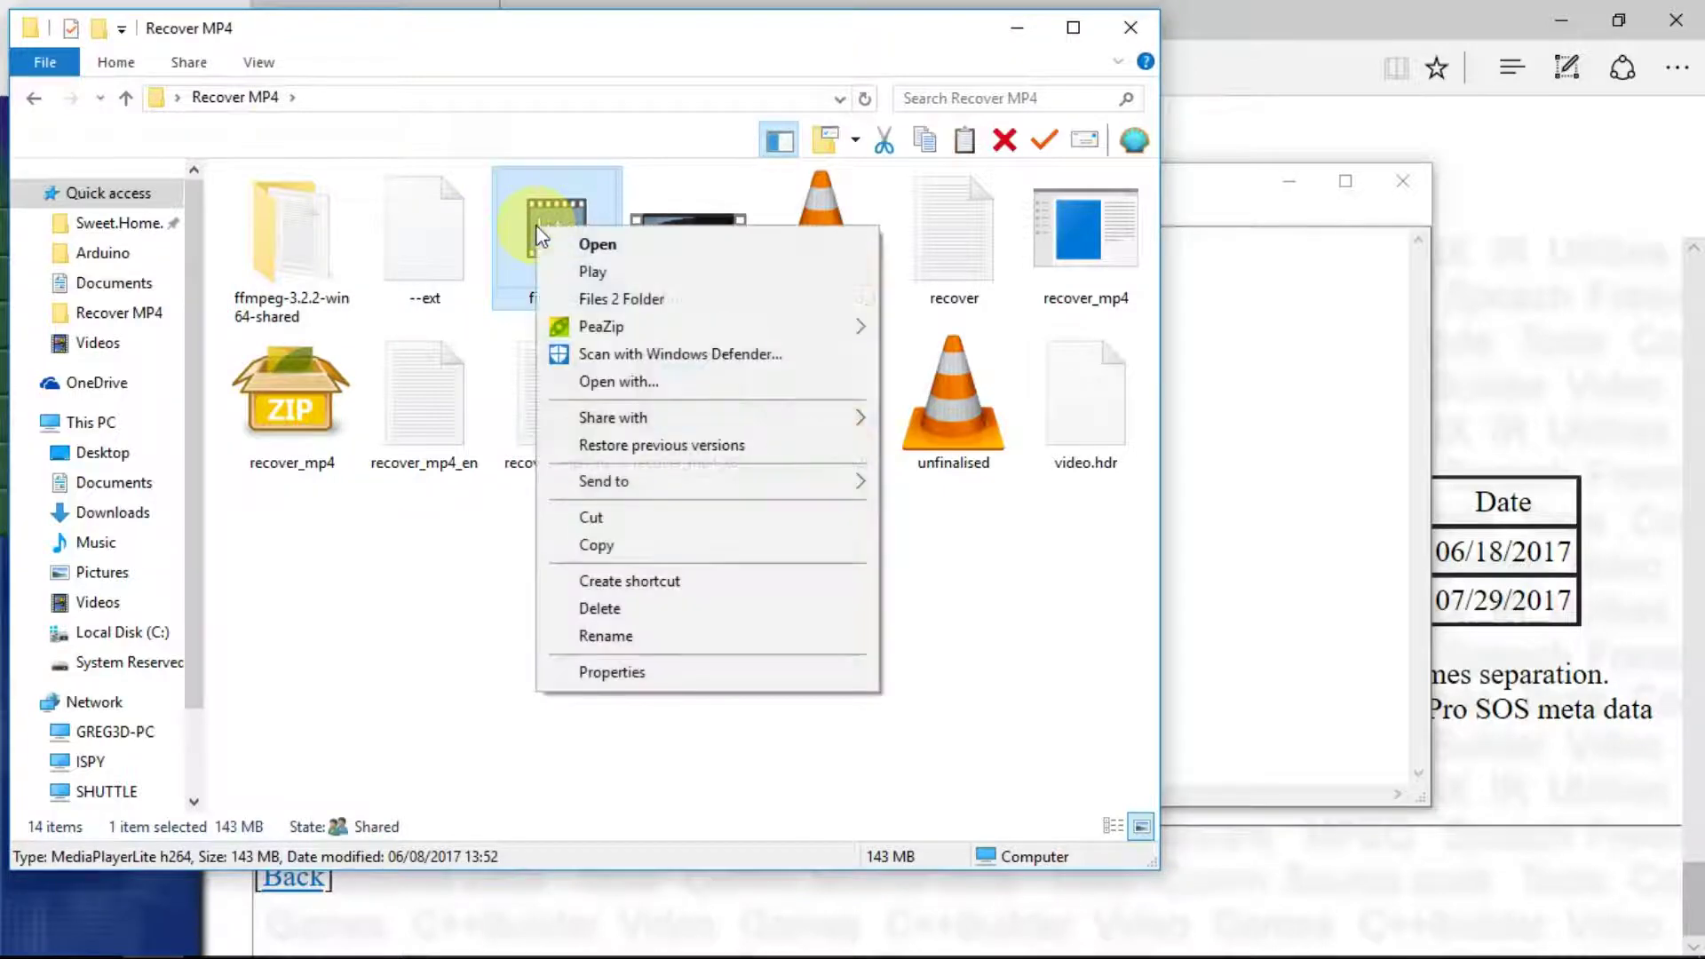
pyautogui.click(591, 524)
# Paste finalised.h264 into the ffmpeg-3.2.2-win64-shared\bin folder.
pyautogui.click(295, 246)
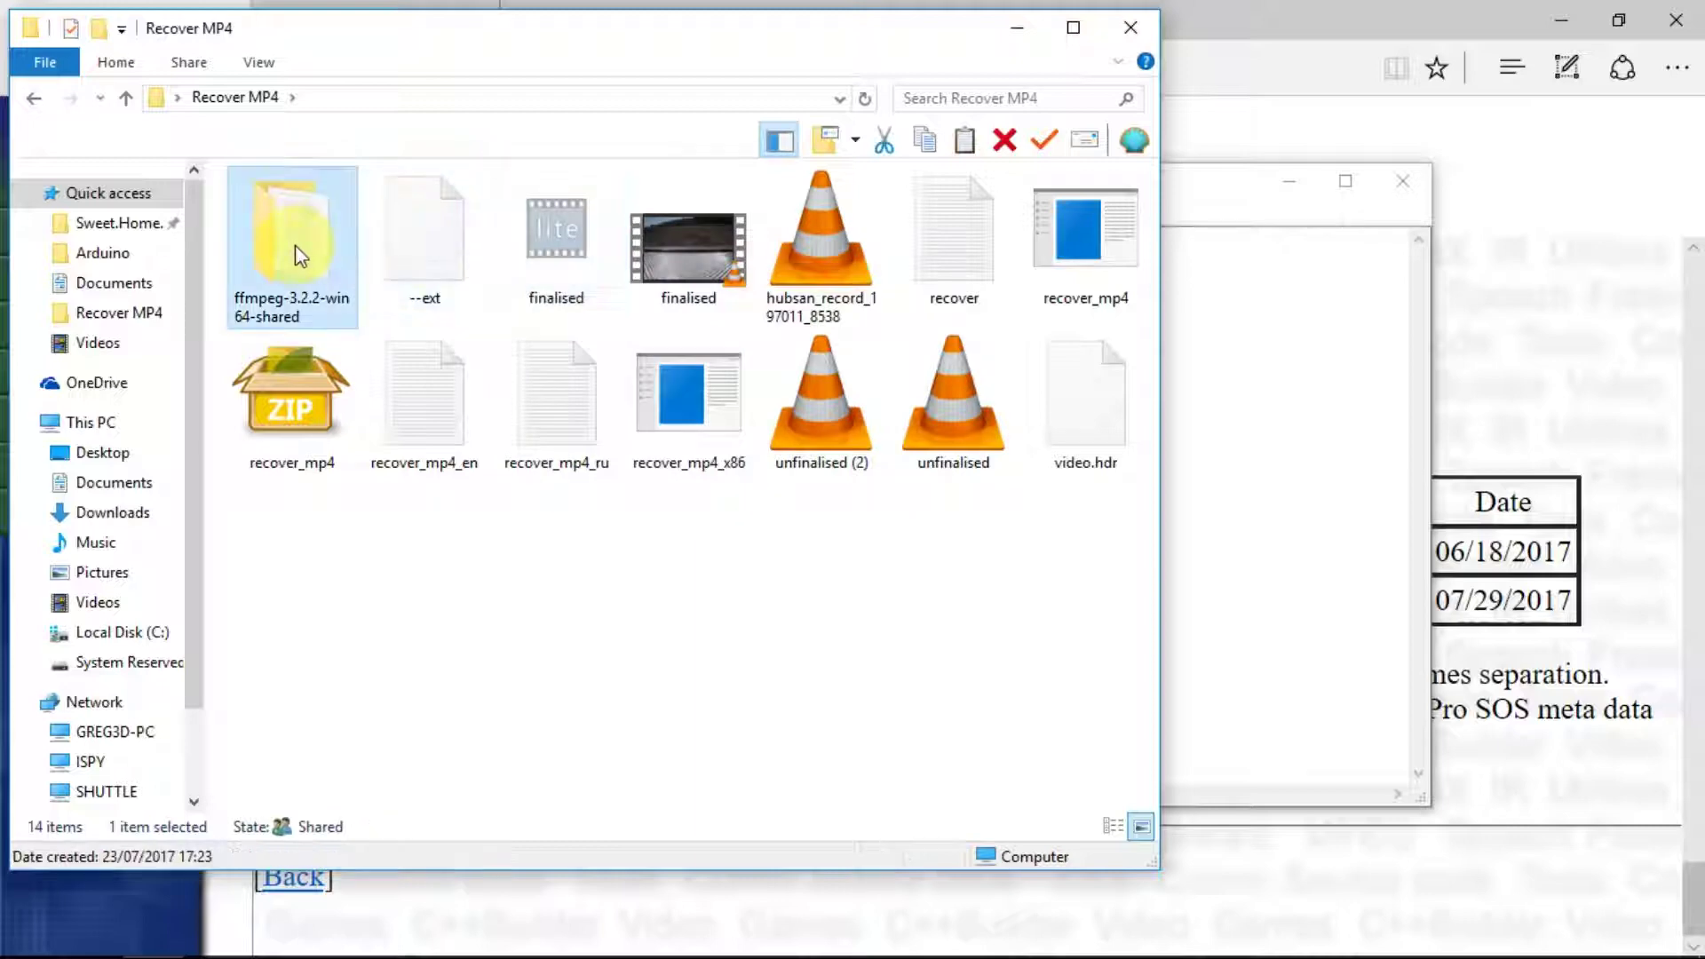
pyautogui.doubleClick(300, 256)
pyautogui.doubleClick(313, 213)
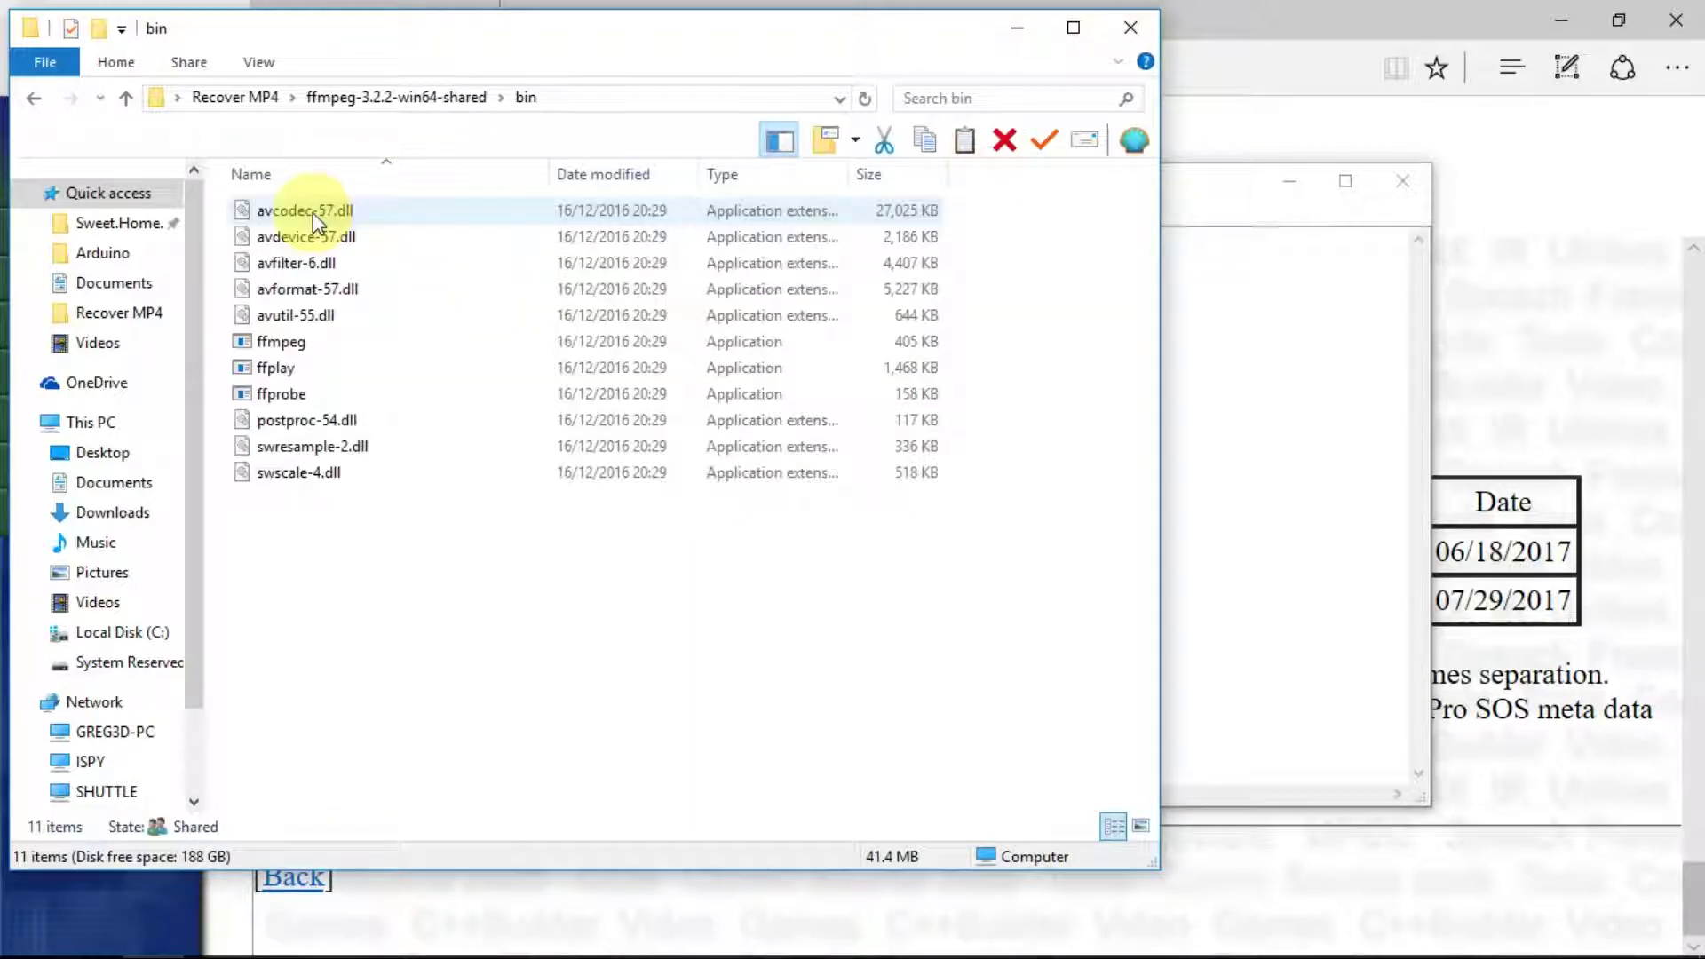
pyautogui.rightClick(424, 647)
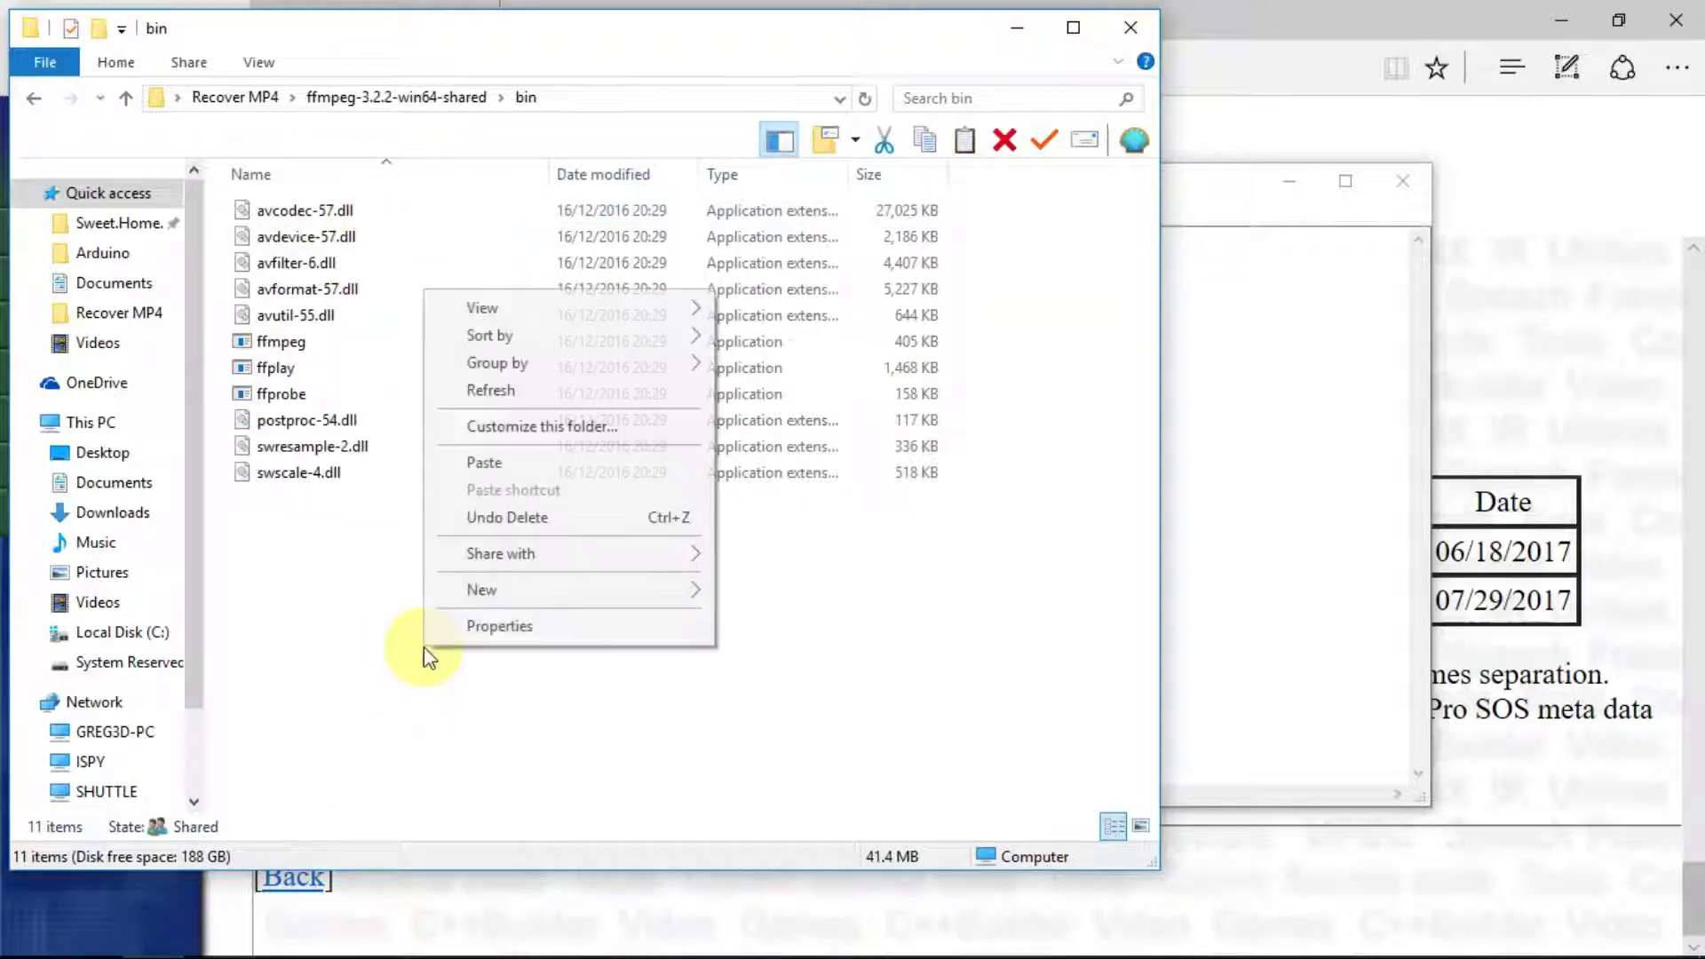
pyautogui.click(497, 466)
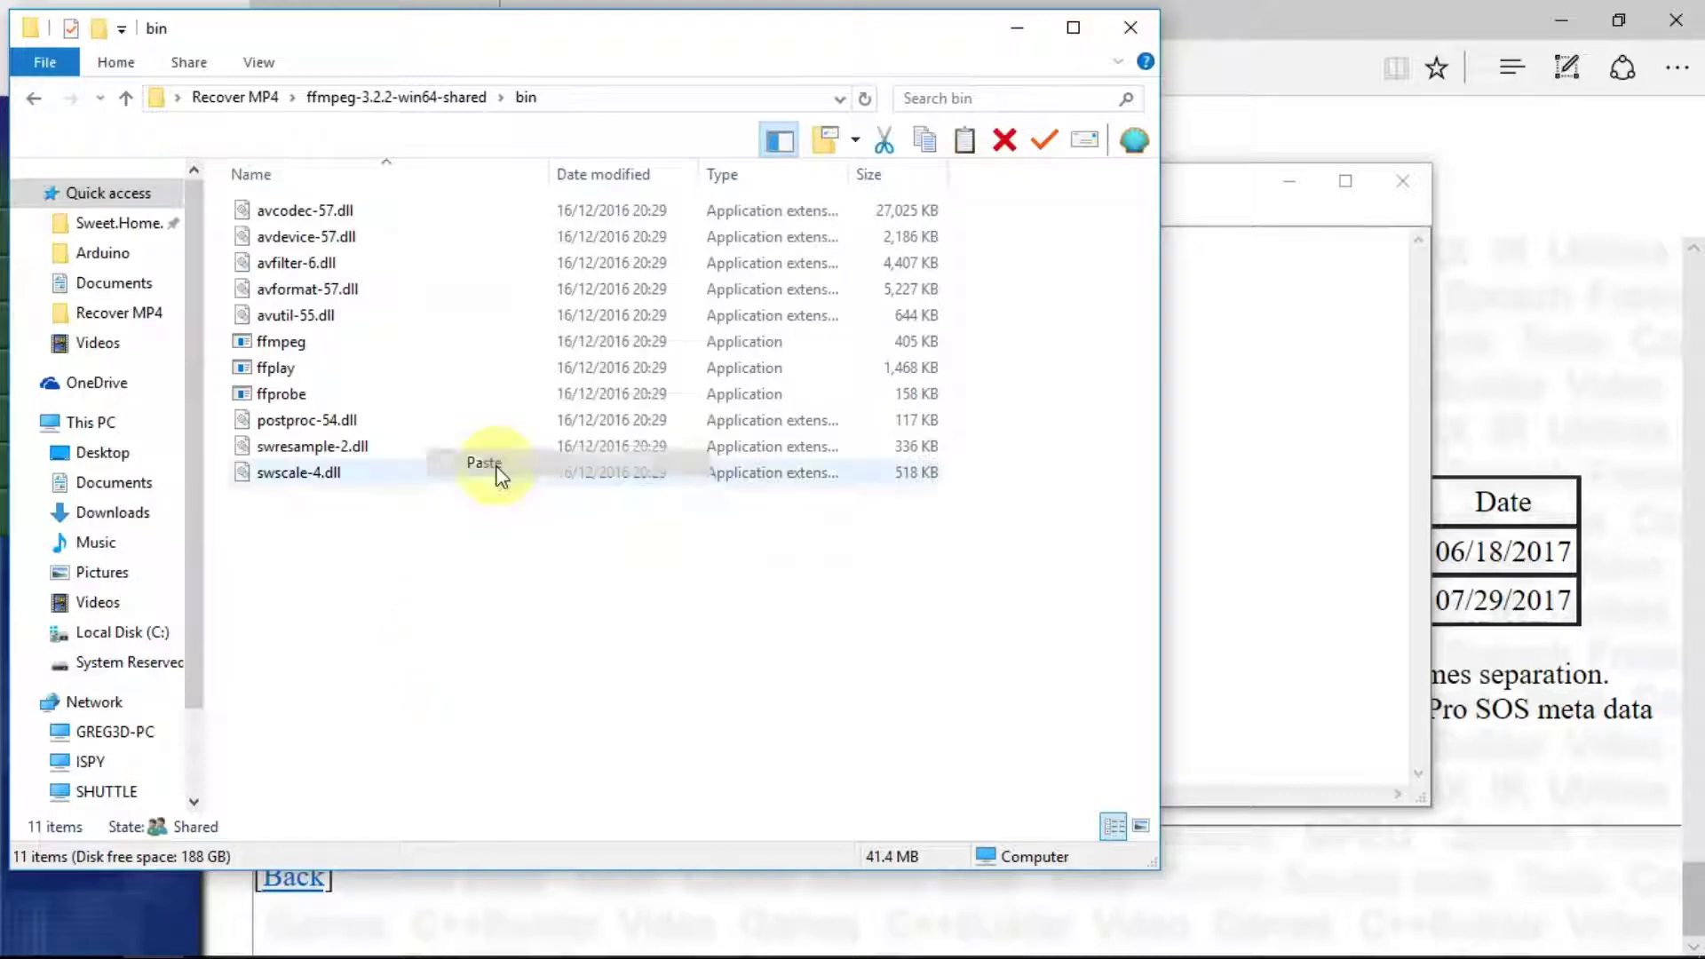
pyautogui.click(527, 604)
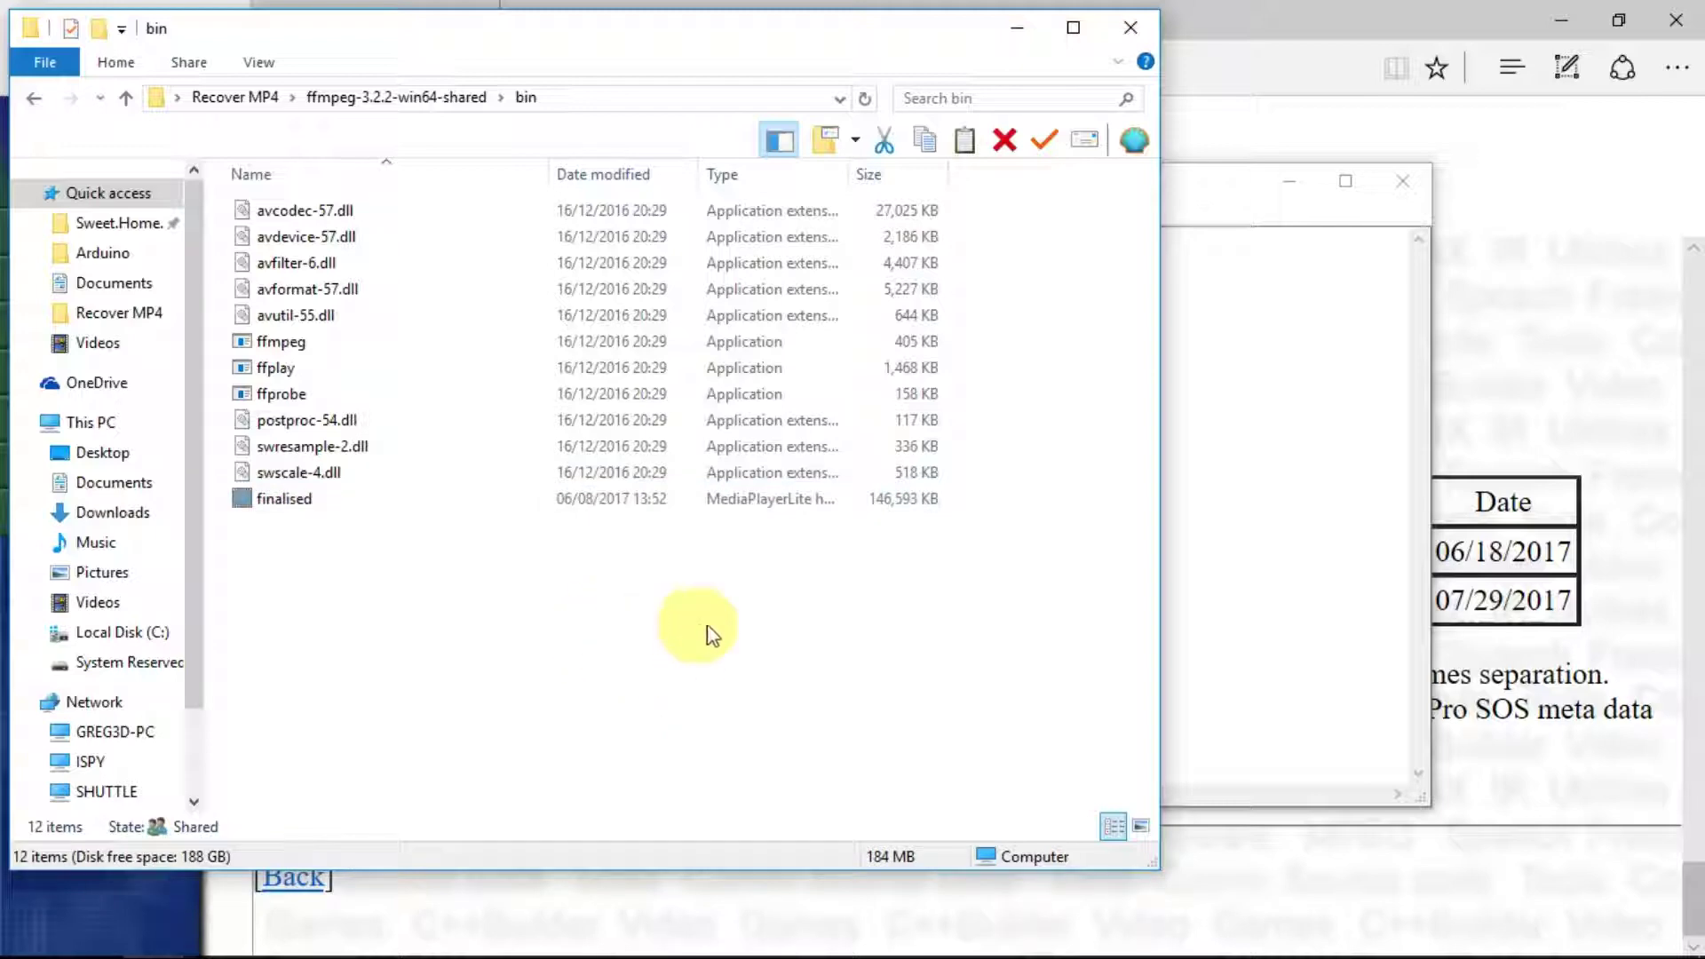
# Open a command window in bin and run the copied ffmpeg command to build nowfinalised.mp4 at 30 fps.
pyautogui.rightClick(657, 632)
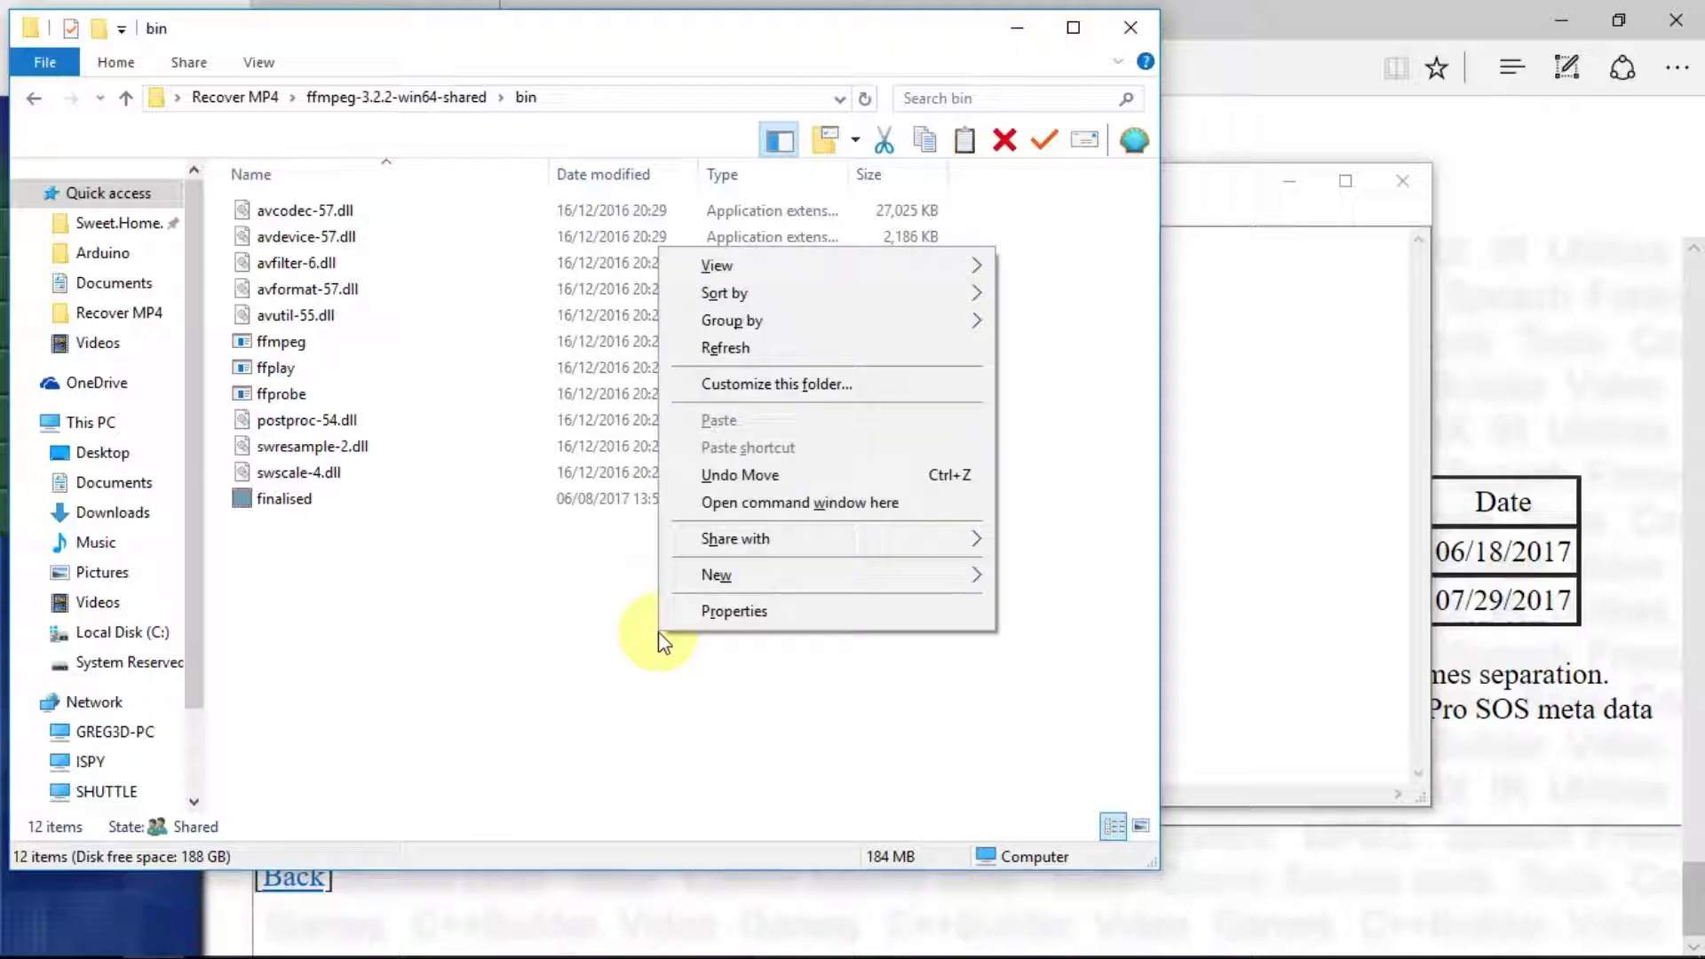
pyautogui.click(760, 504)
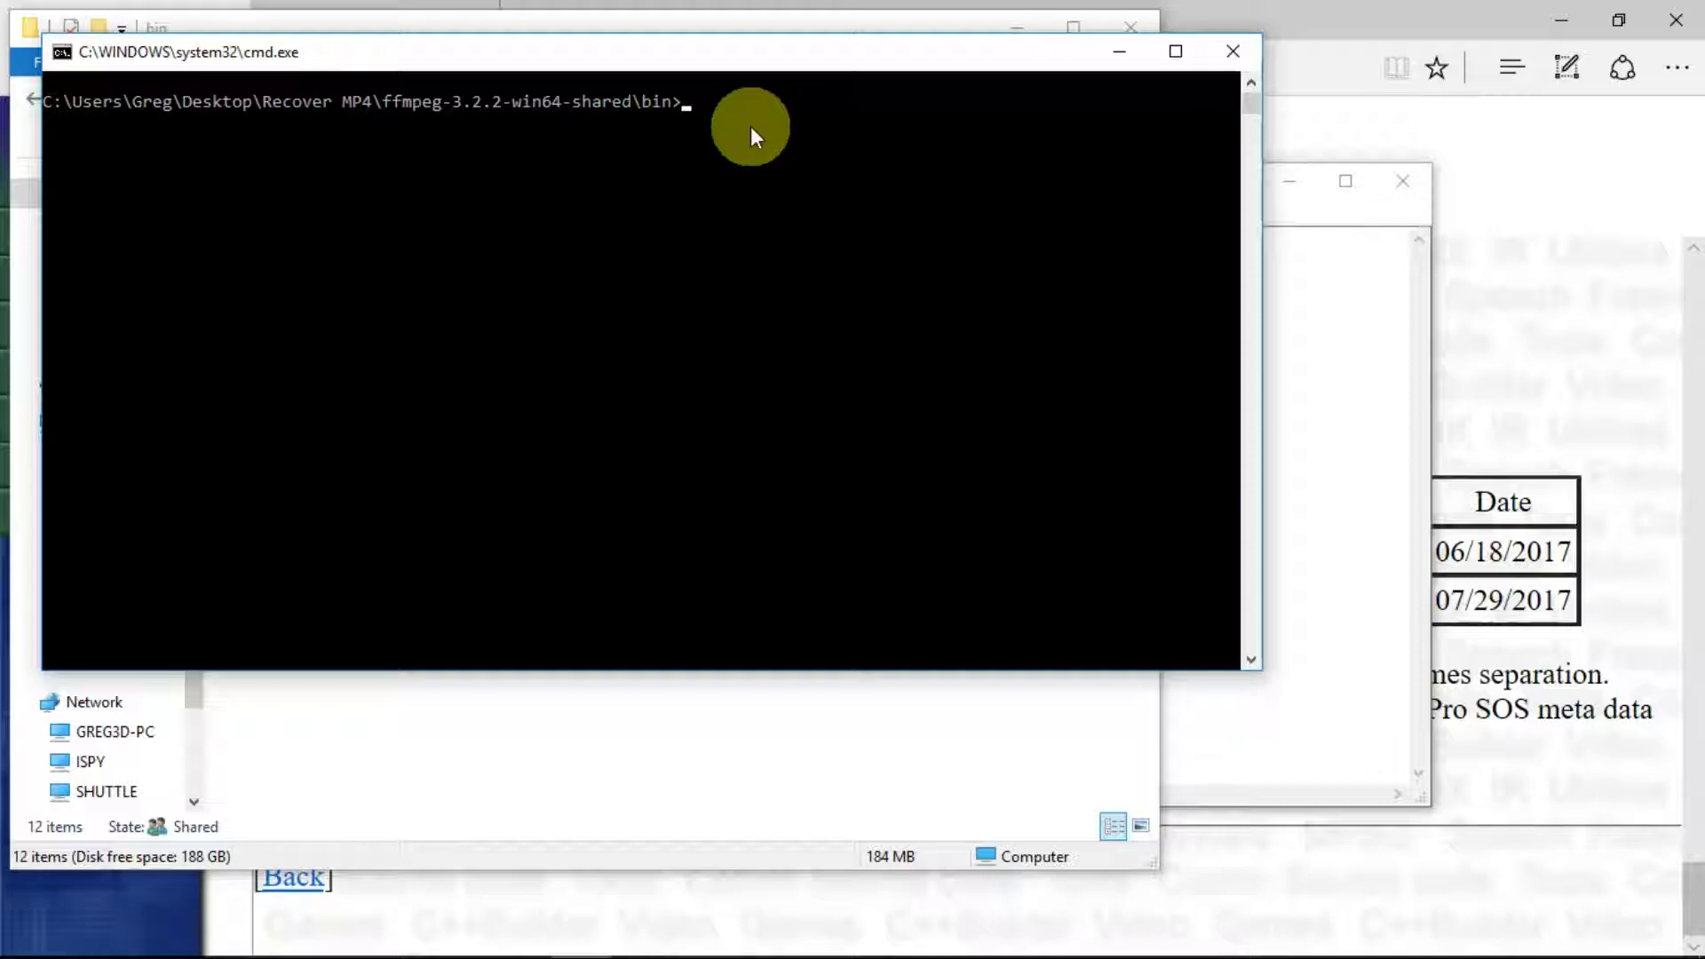
pyautogui.hotkey('alt', 'Tab')
pyautogui.hotkey('alt', 'Tab')
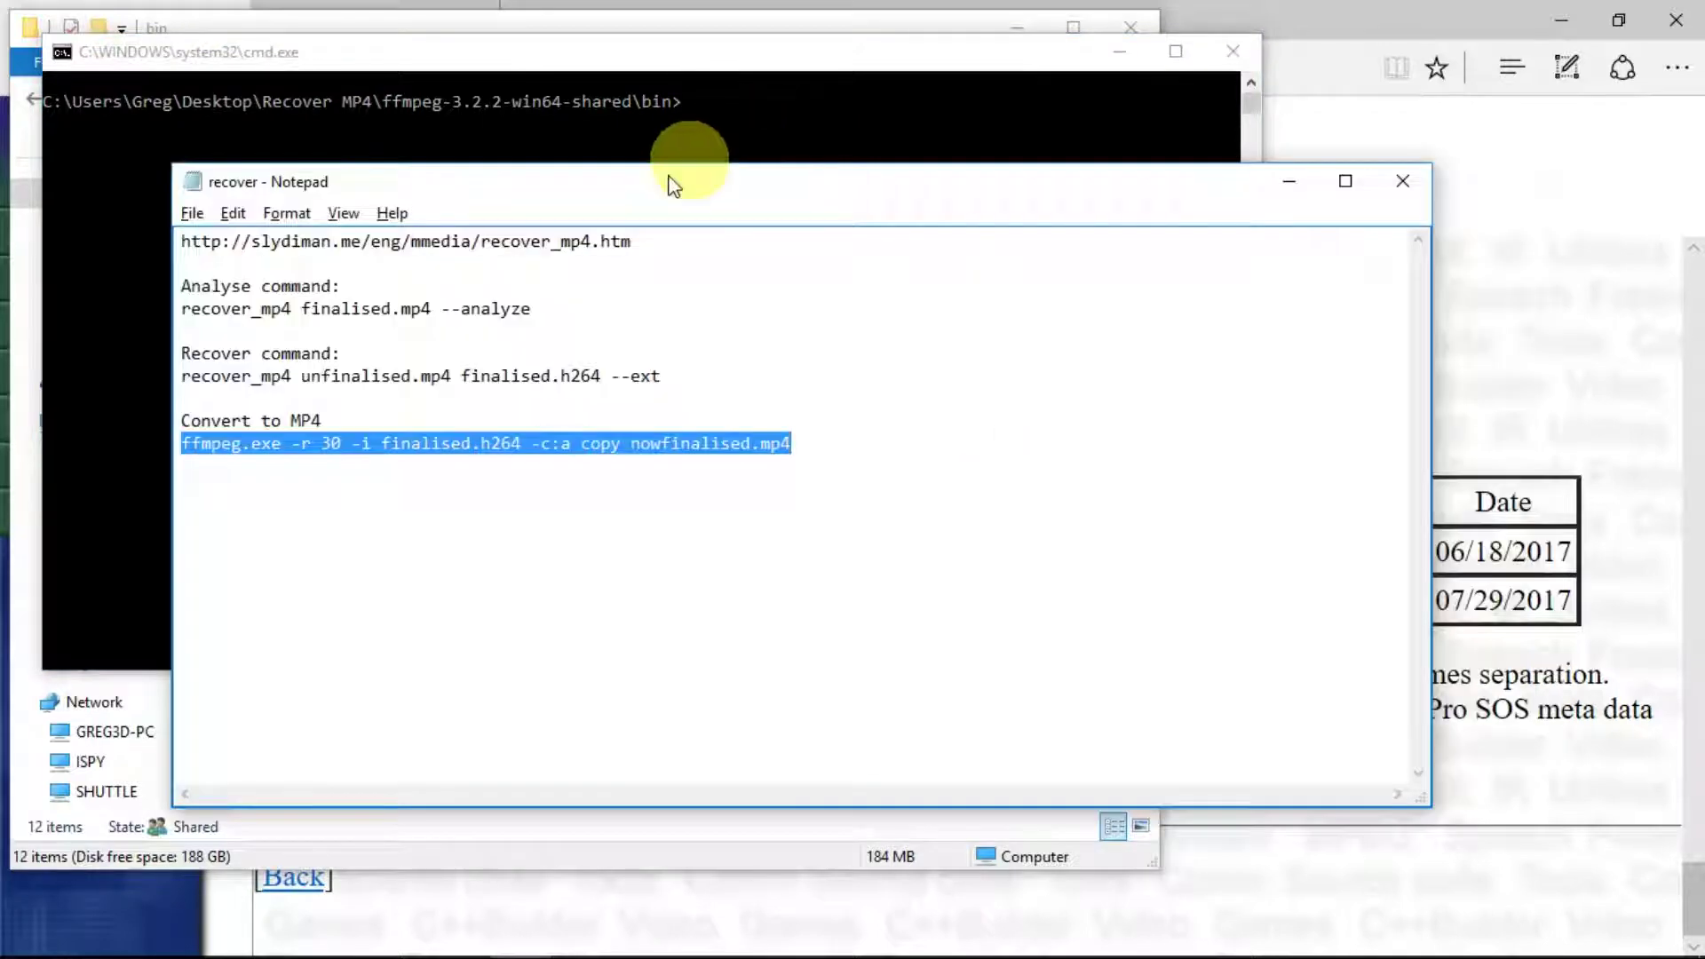
pyautogui.rightClick(535, 444)
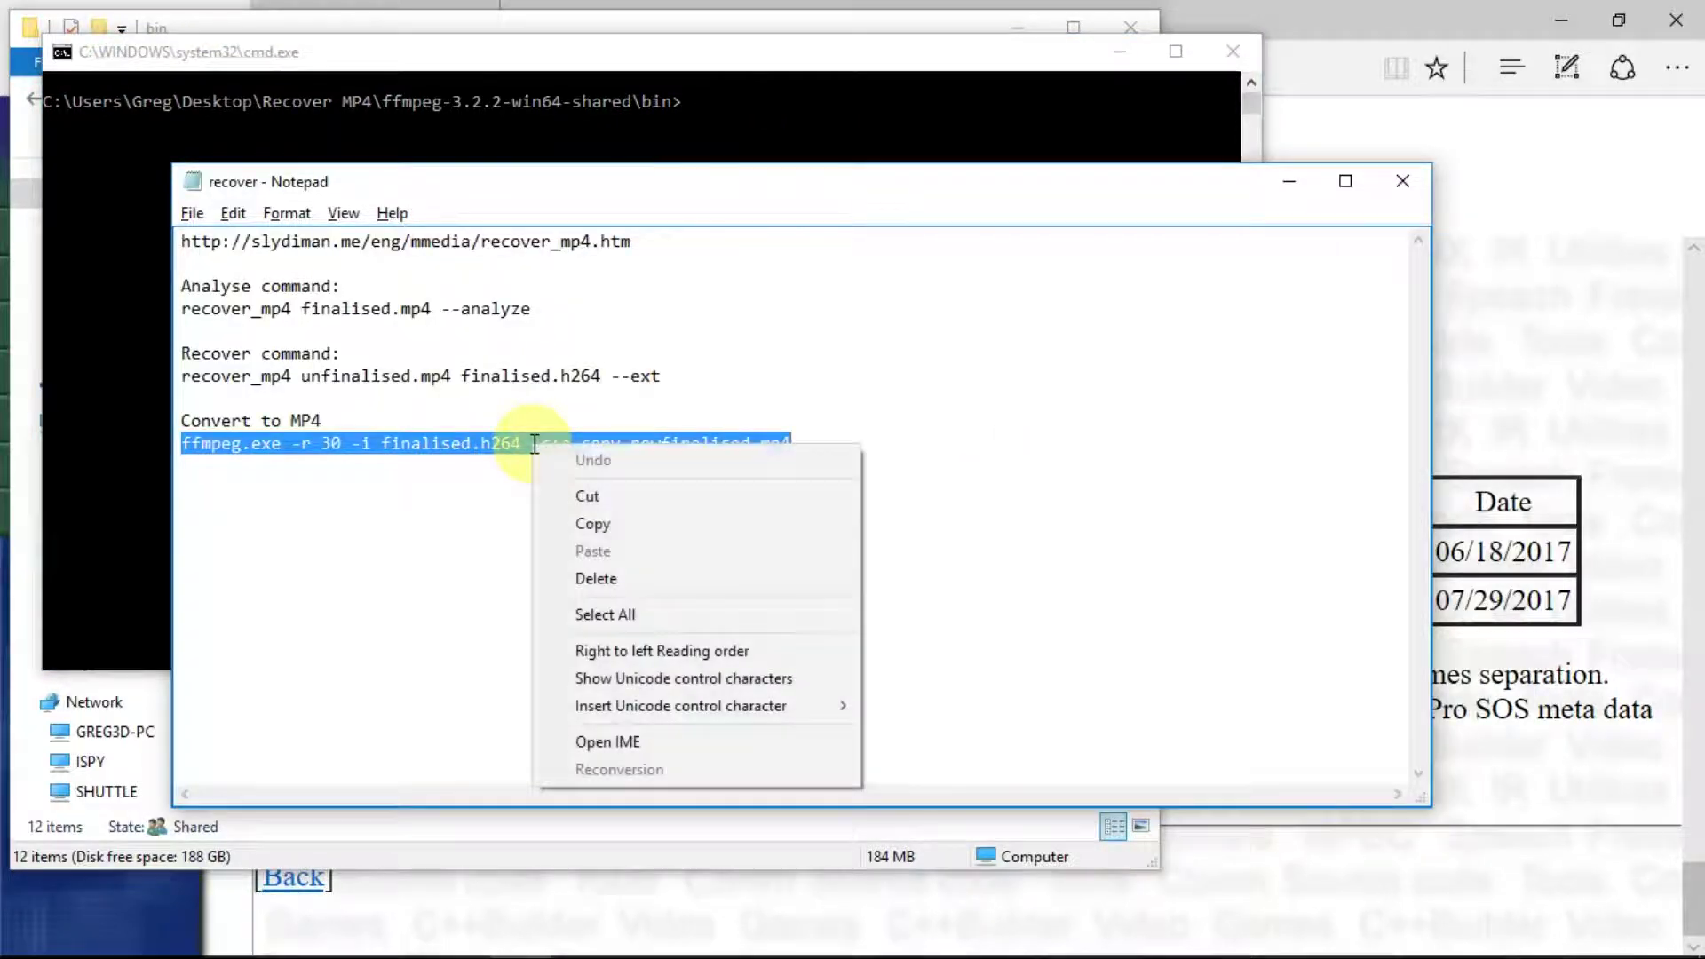
pyautogui.click(593, 526)
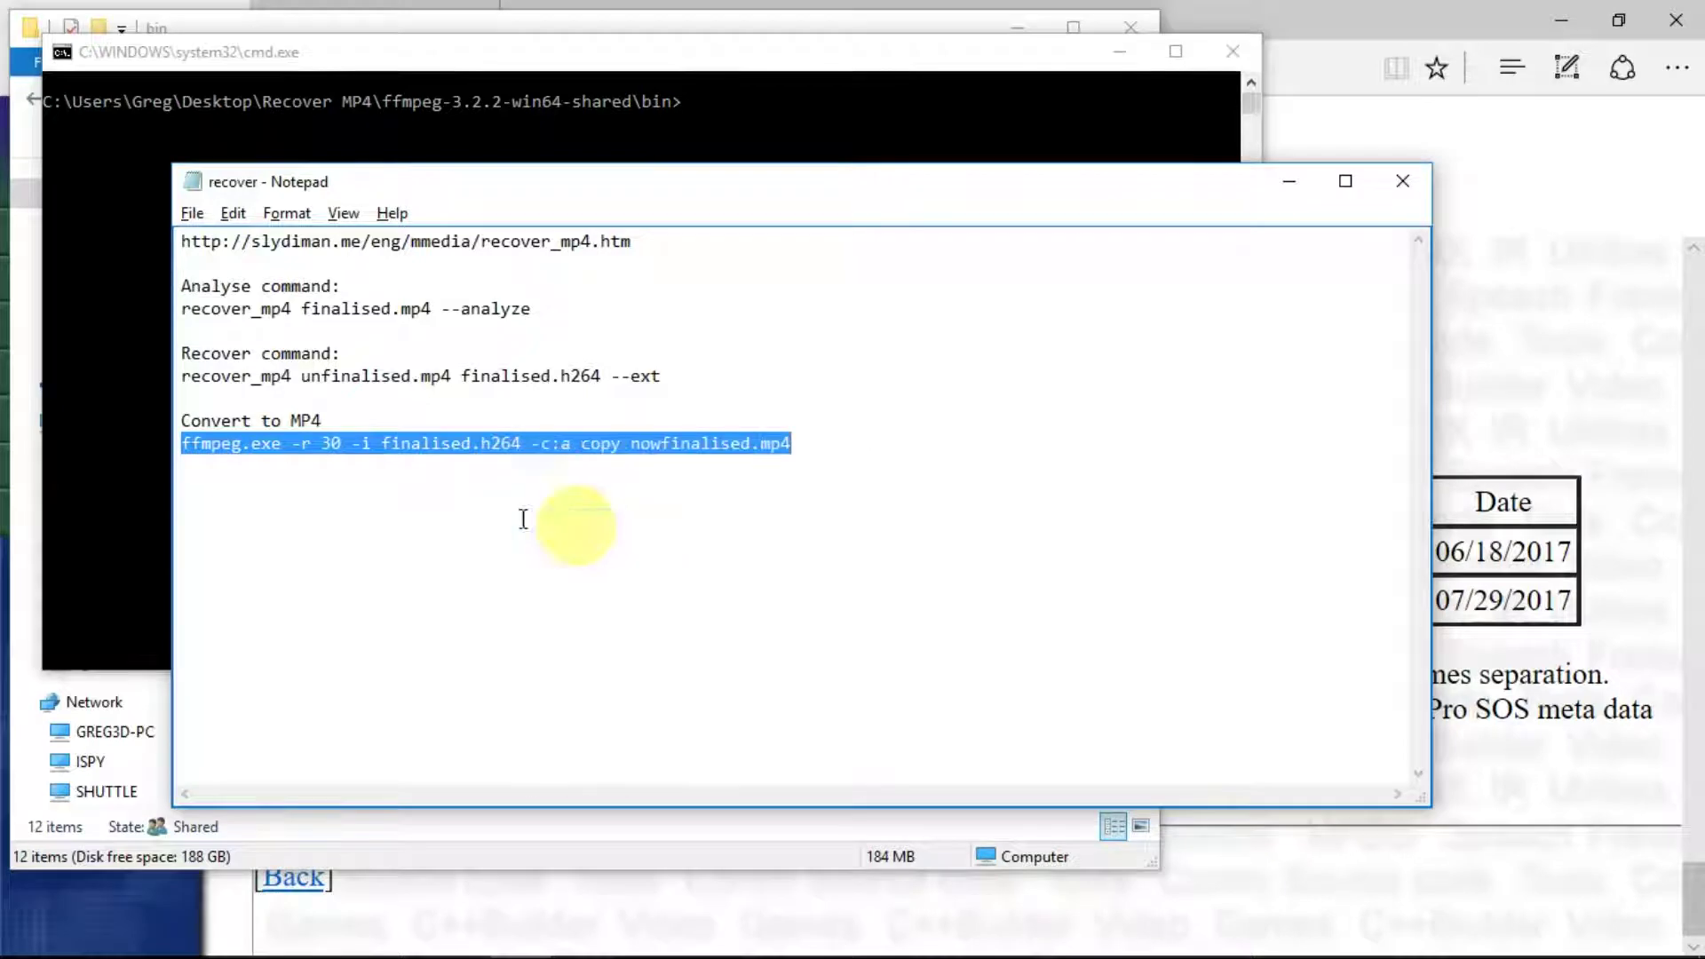
pyautogui.click(137, 381)
pyautogui.hotkey('ctrl', 'v')
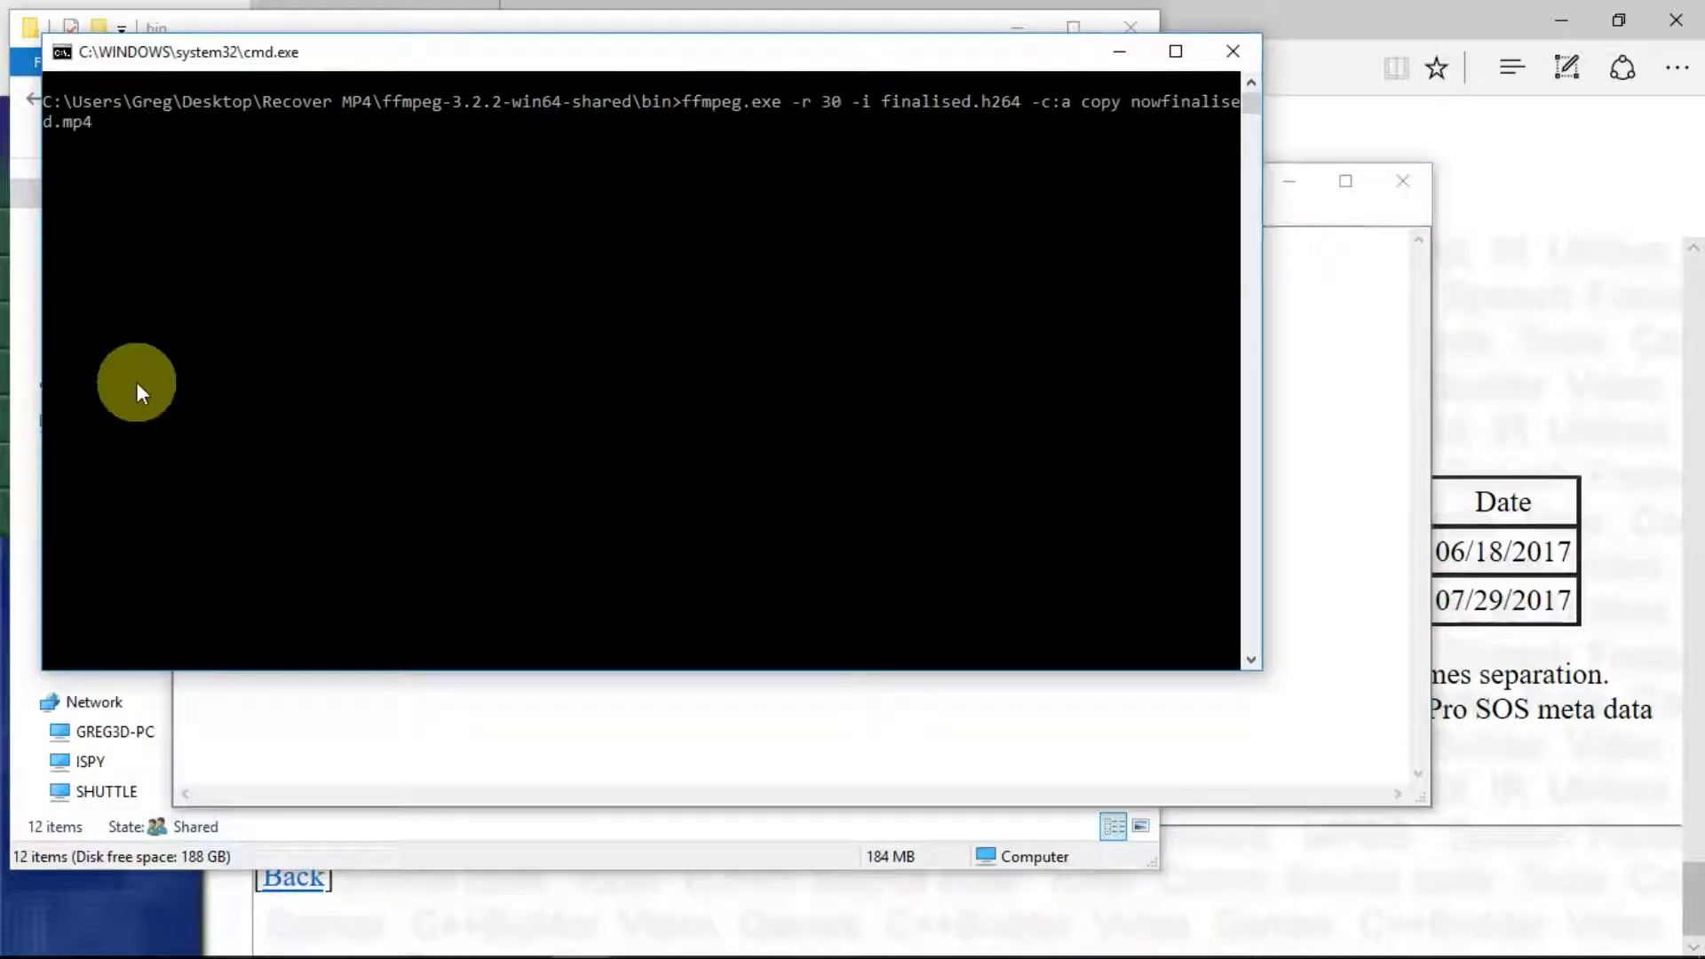
pyautogui.press('Return')
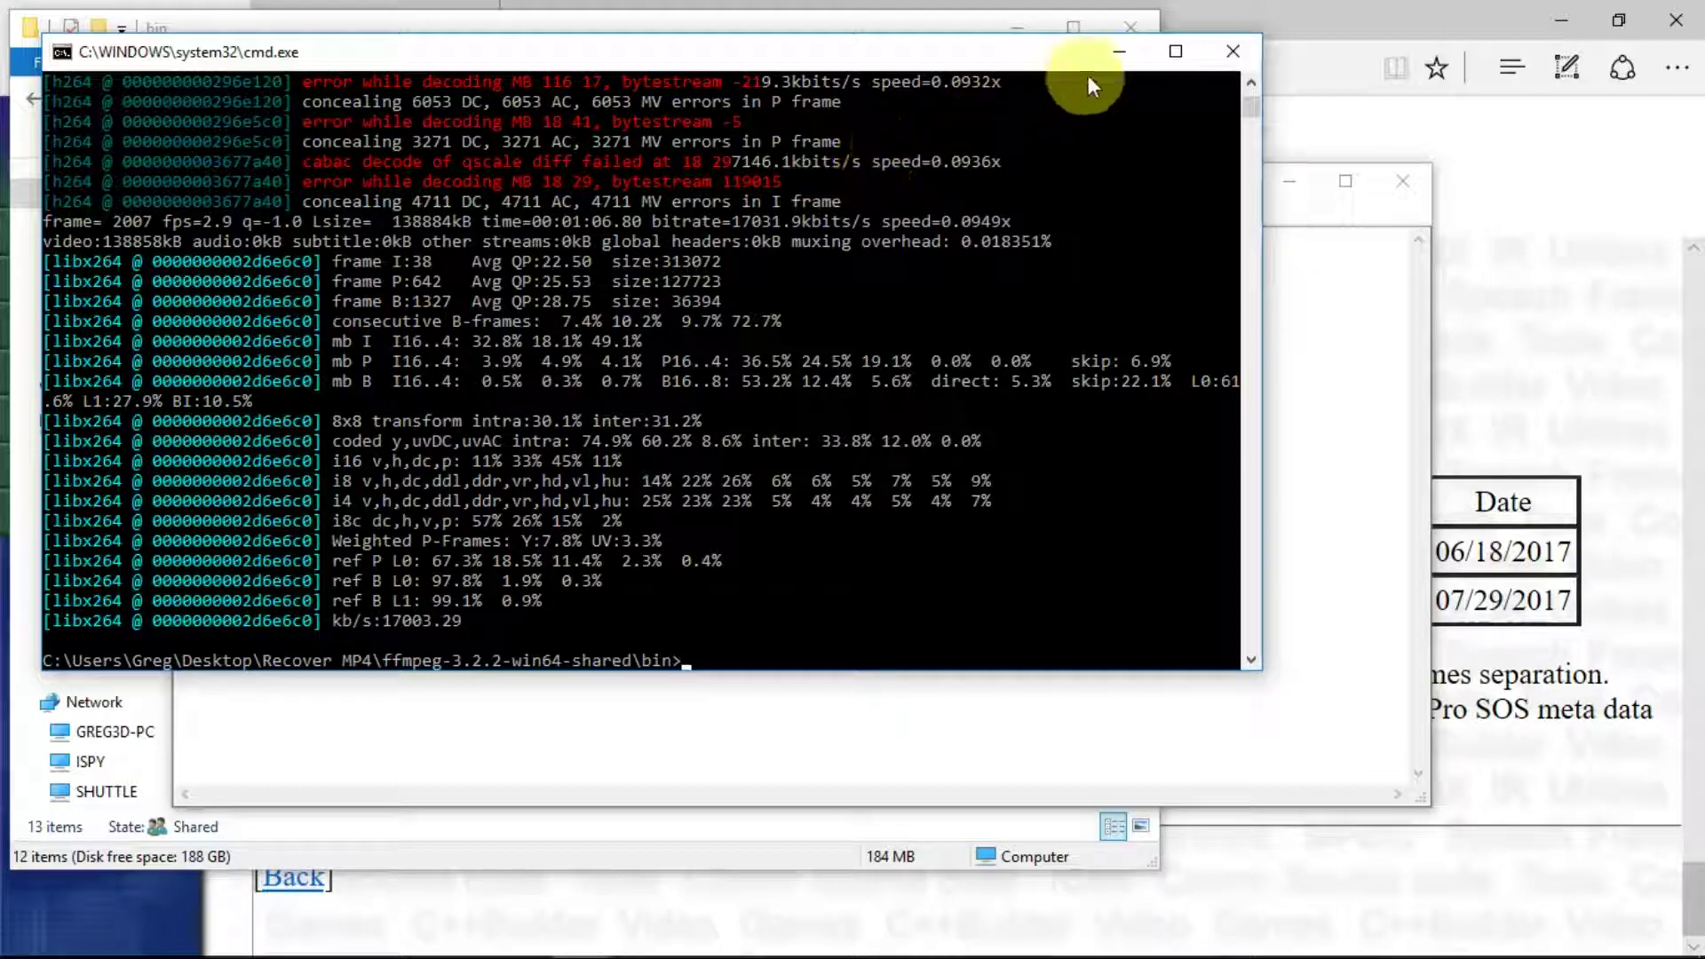
# Minimize the console and Notepad, then play the 135 MB nowfinalised.mp4 in VLC.
pyautogui.click(1126, 51)
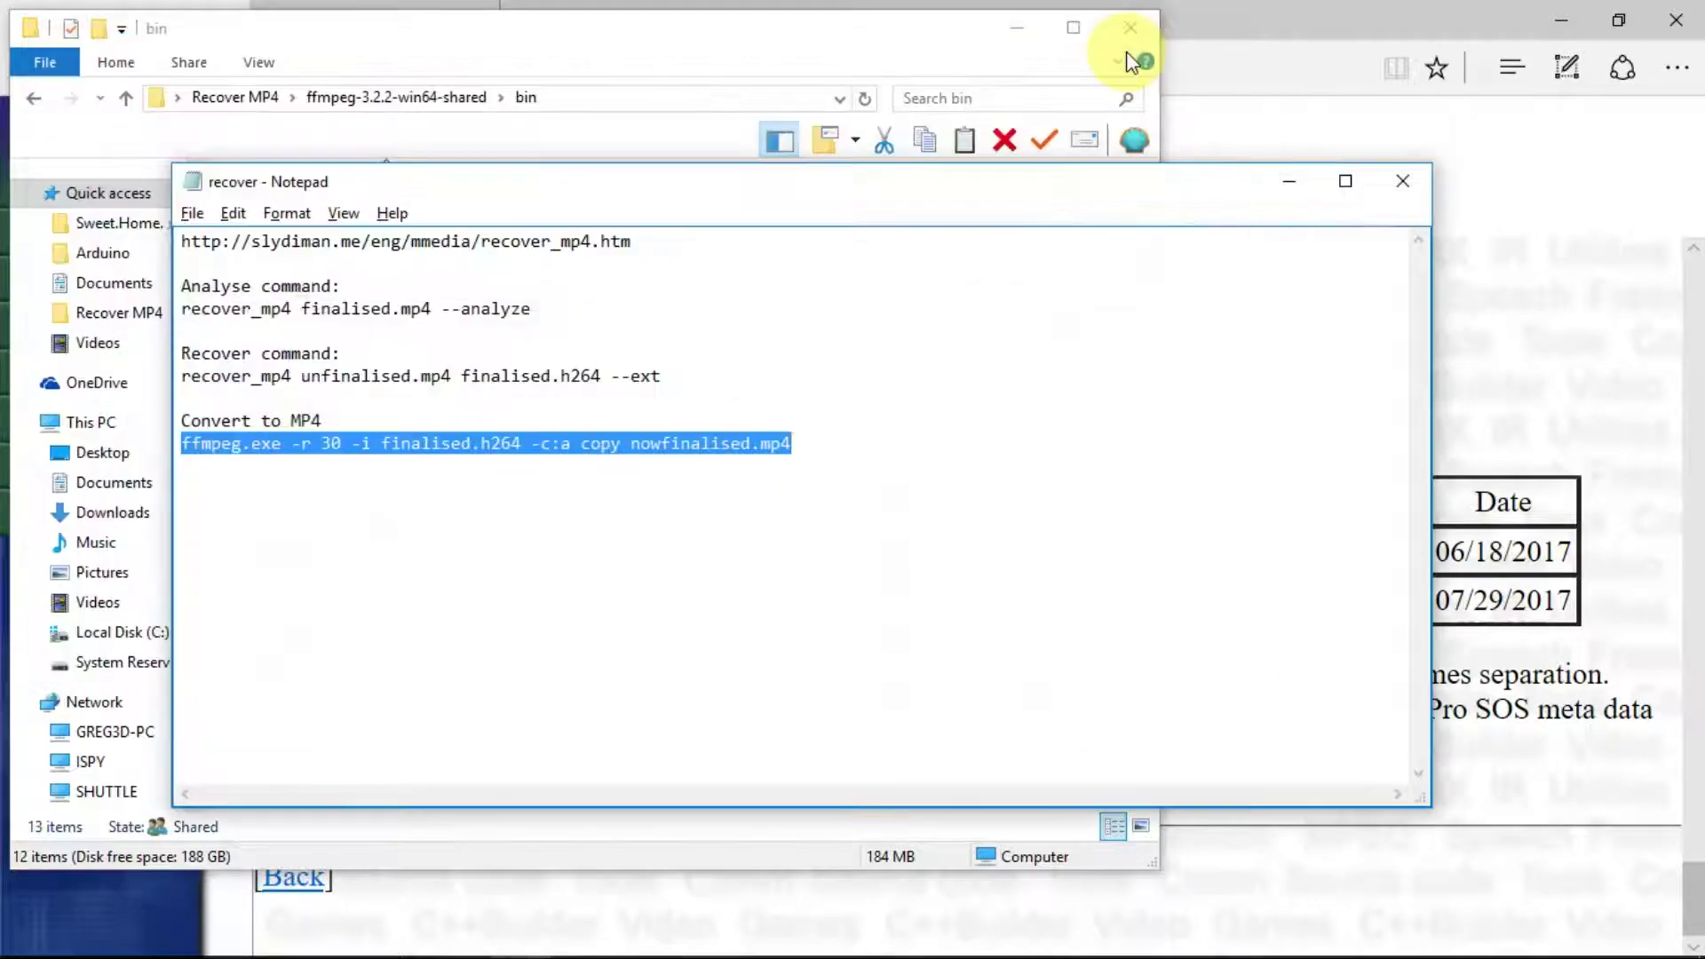
pyautogui.click(1293, 188)
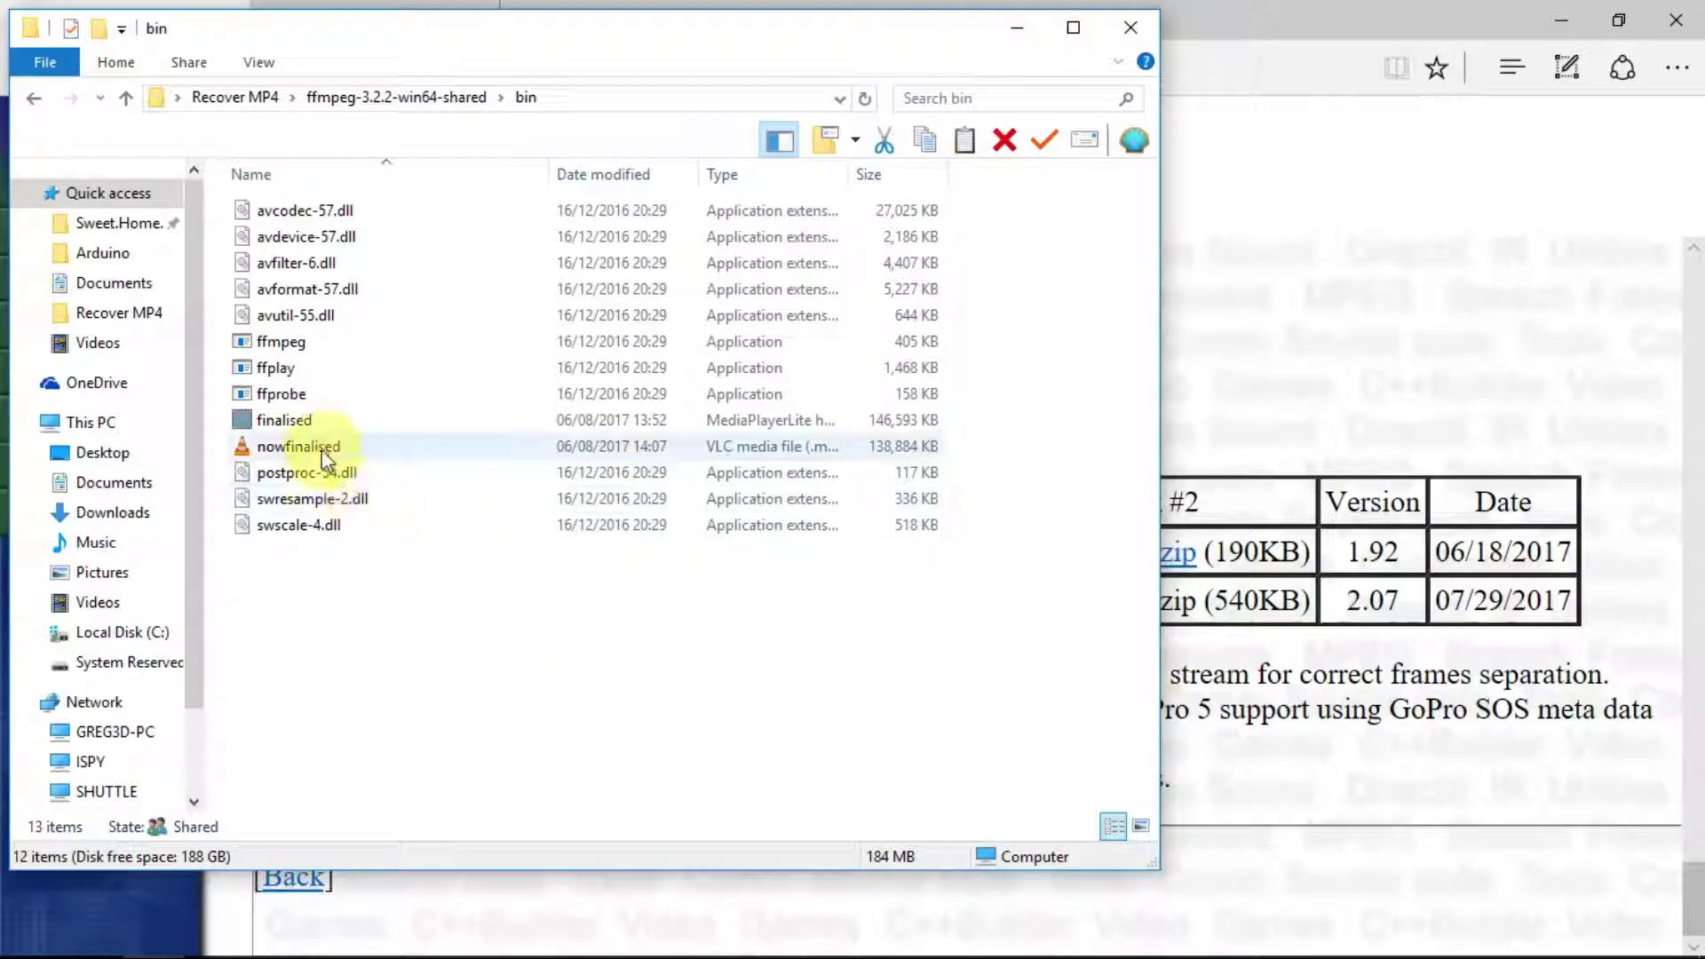
pyautogui.moveTo(322, 449)
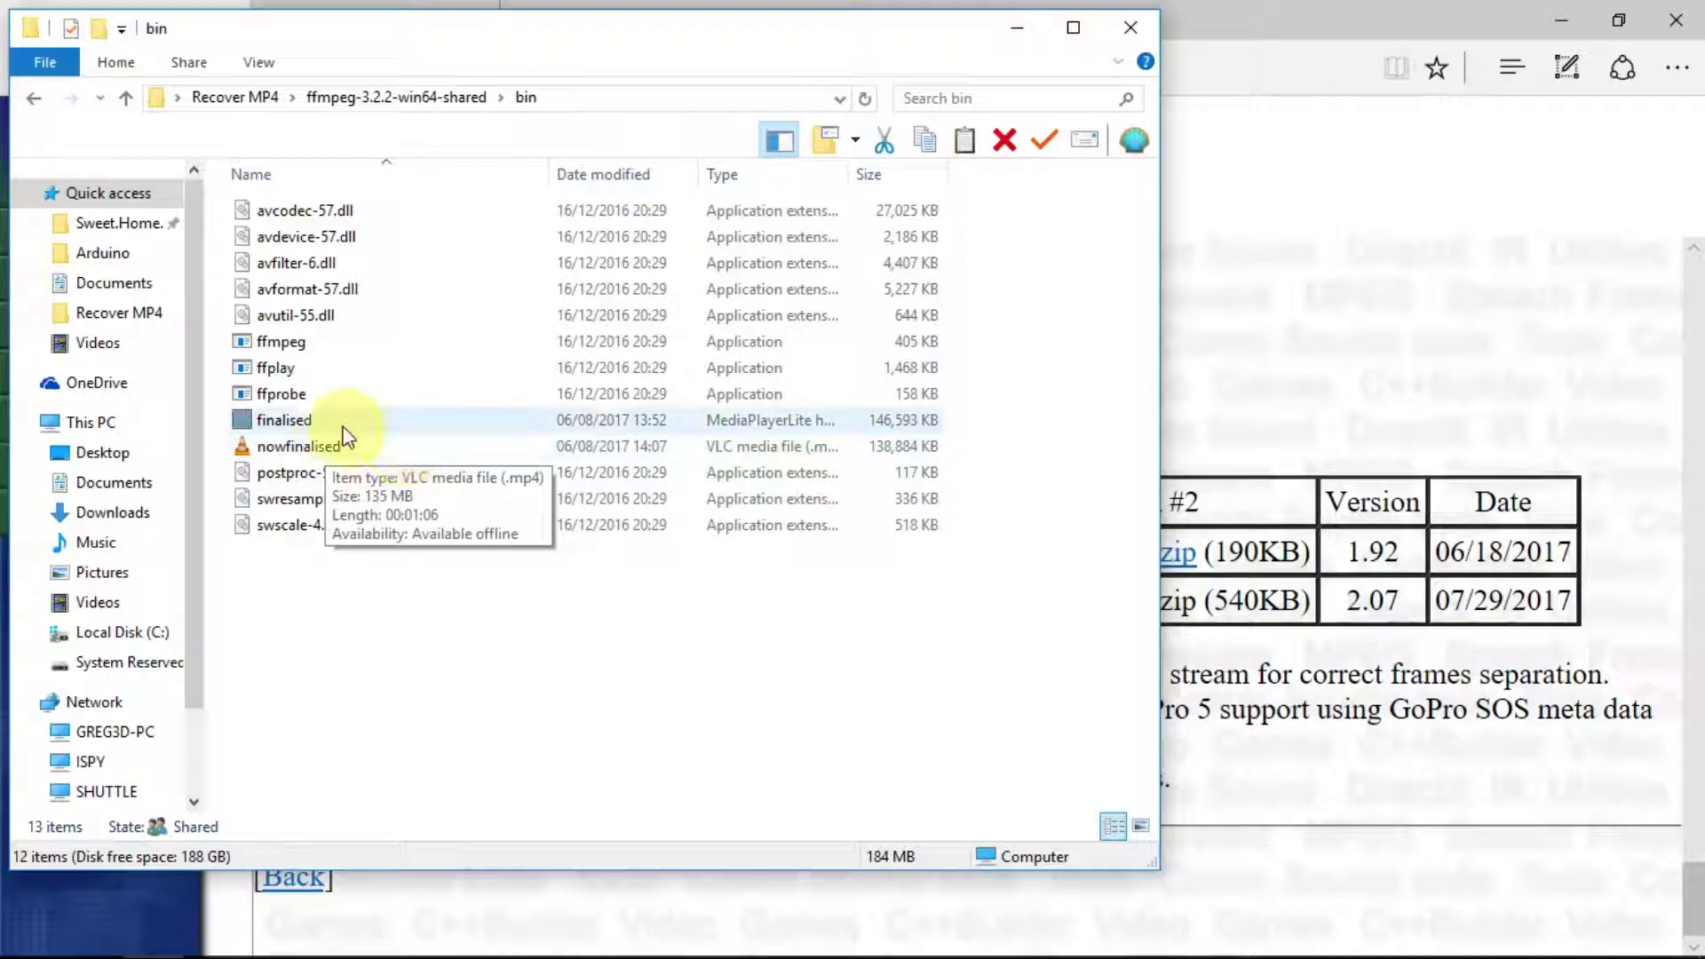
pyautogui.doubleClick(382, 451)
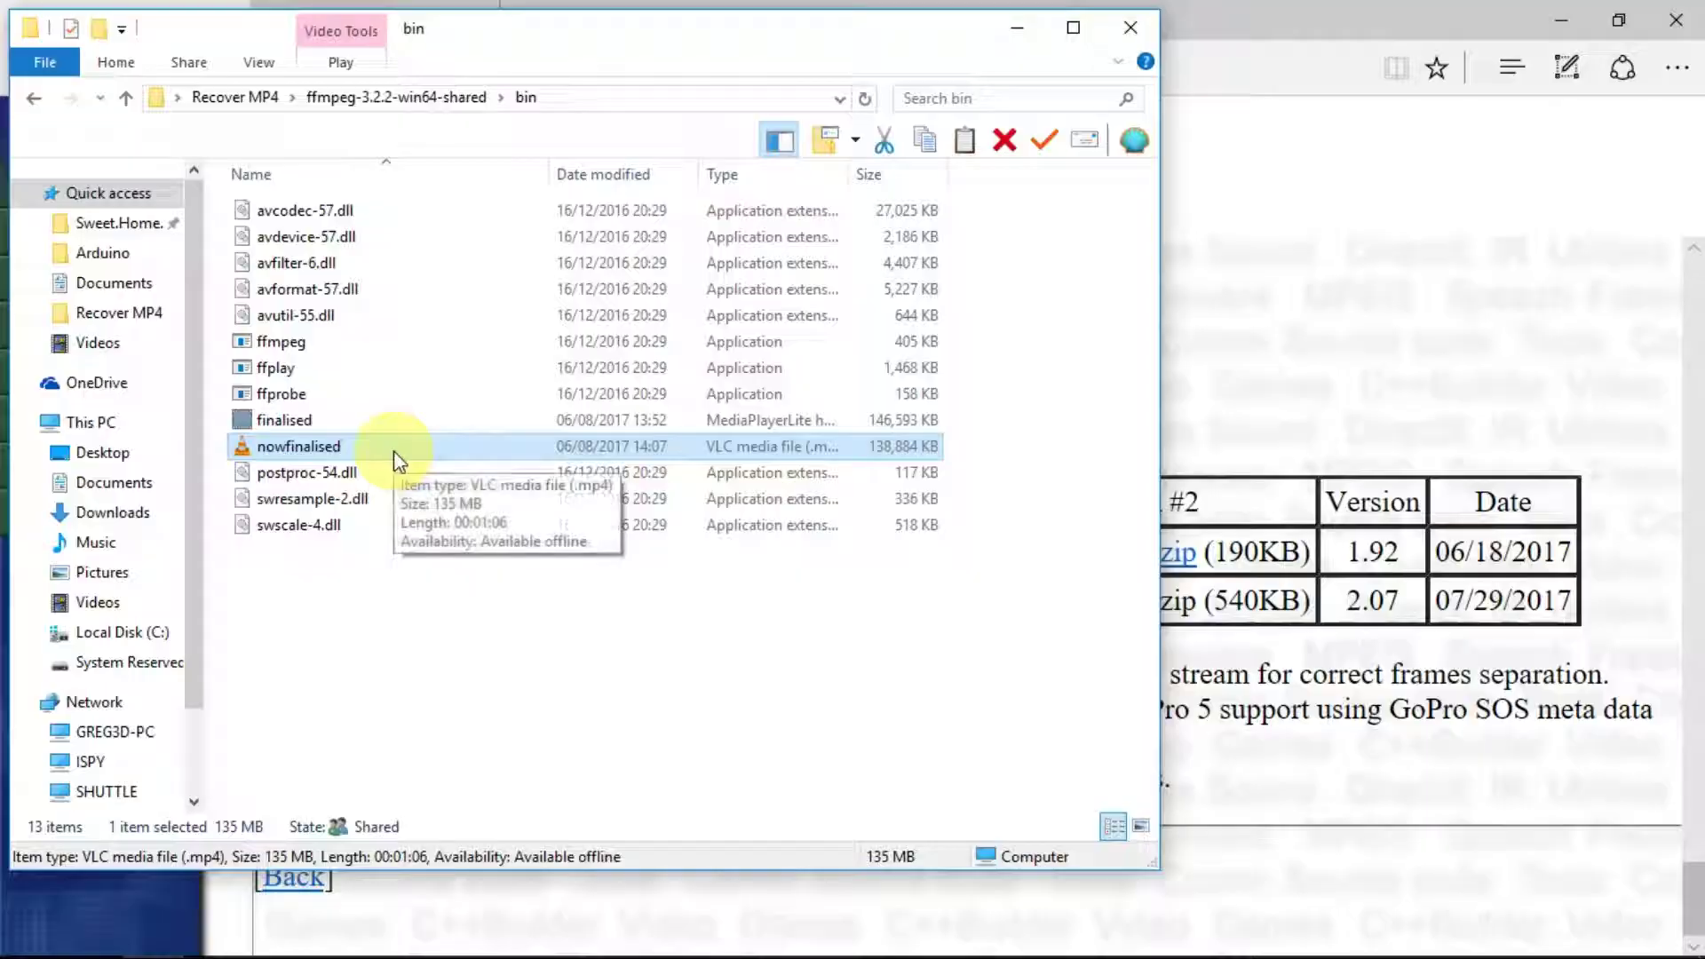
# Open nowfinalised.mp4 with Films & TV from its context menu.
pyautogui.rightClick(392, 450)
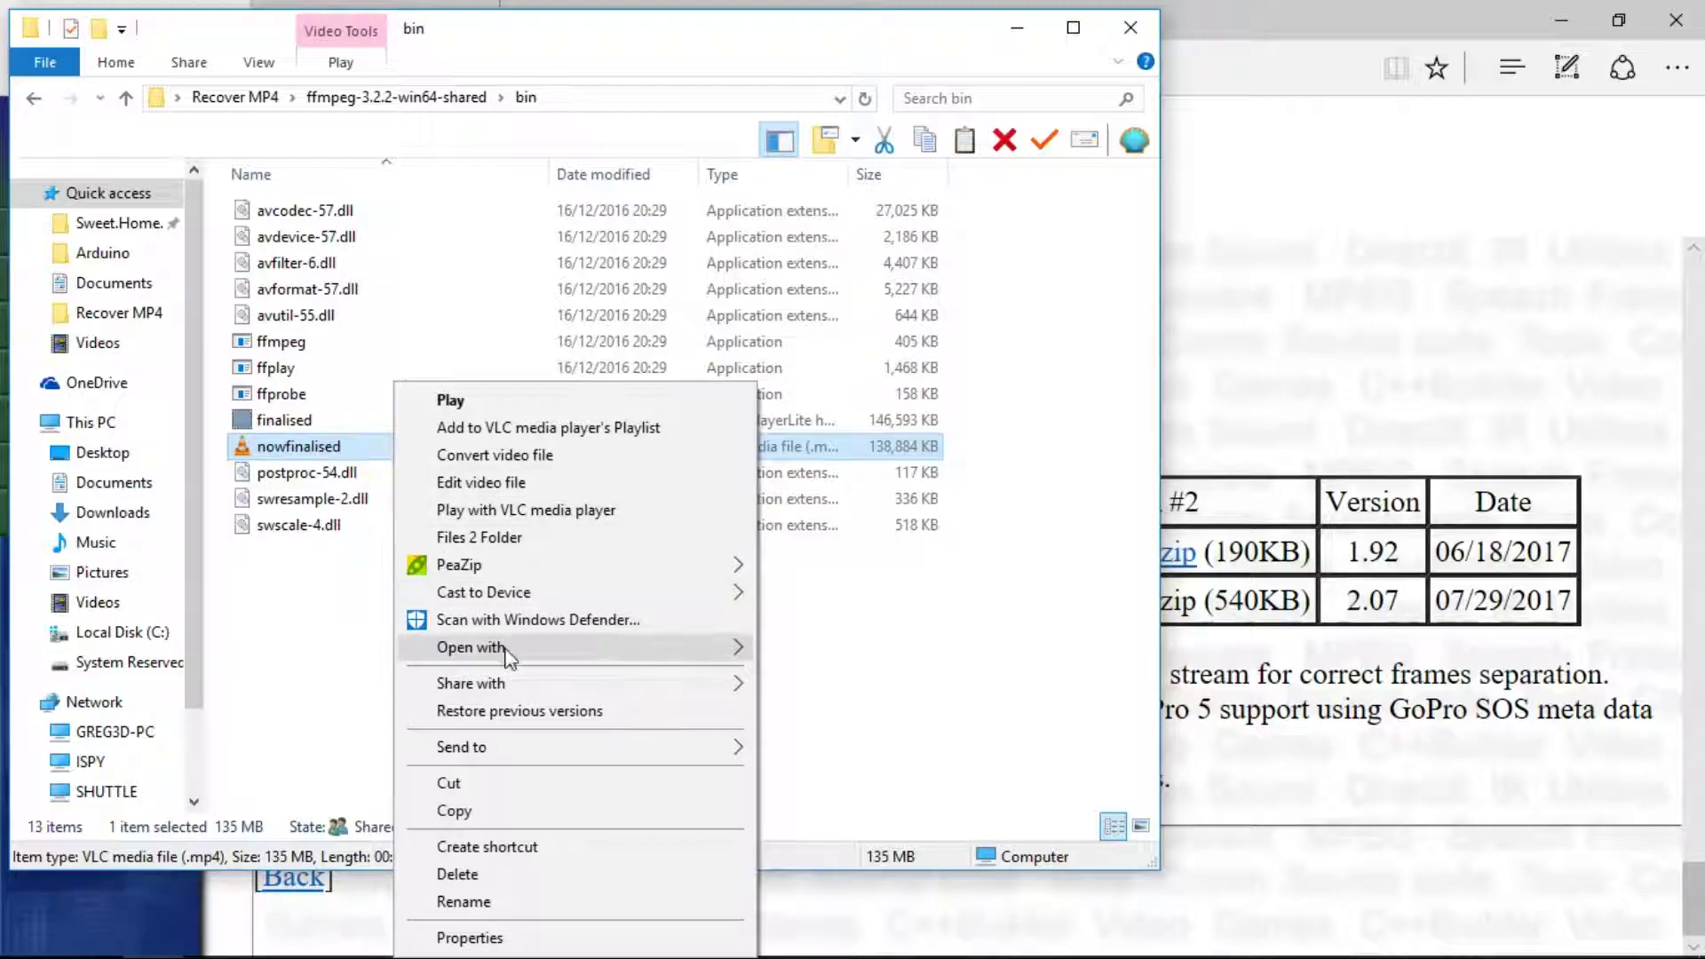
pyautogui.moveTo(523, 665)
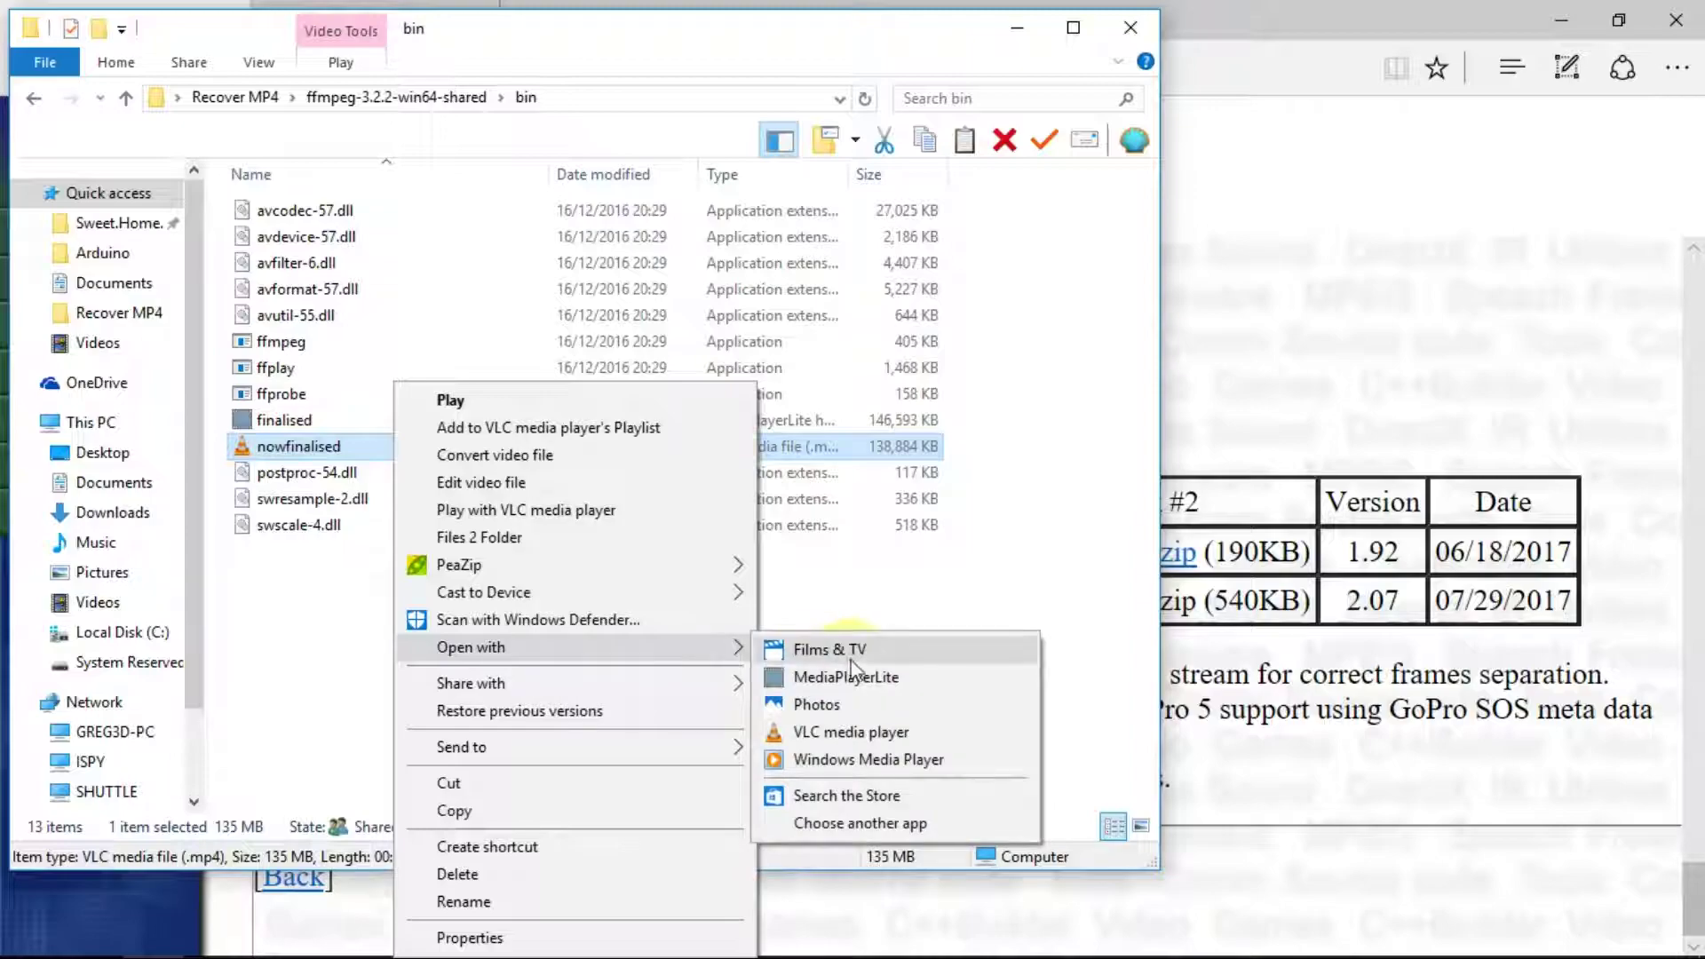